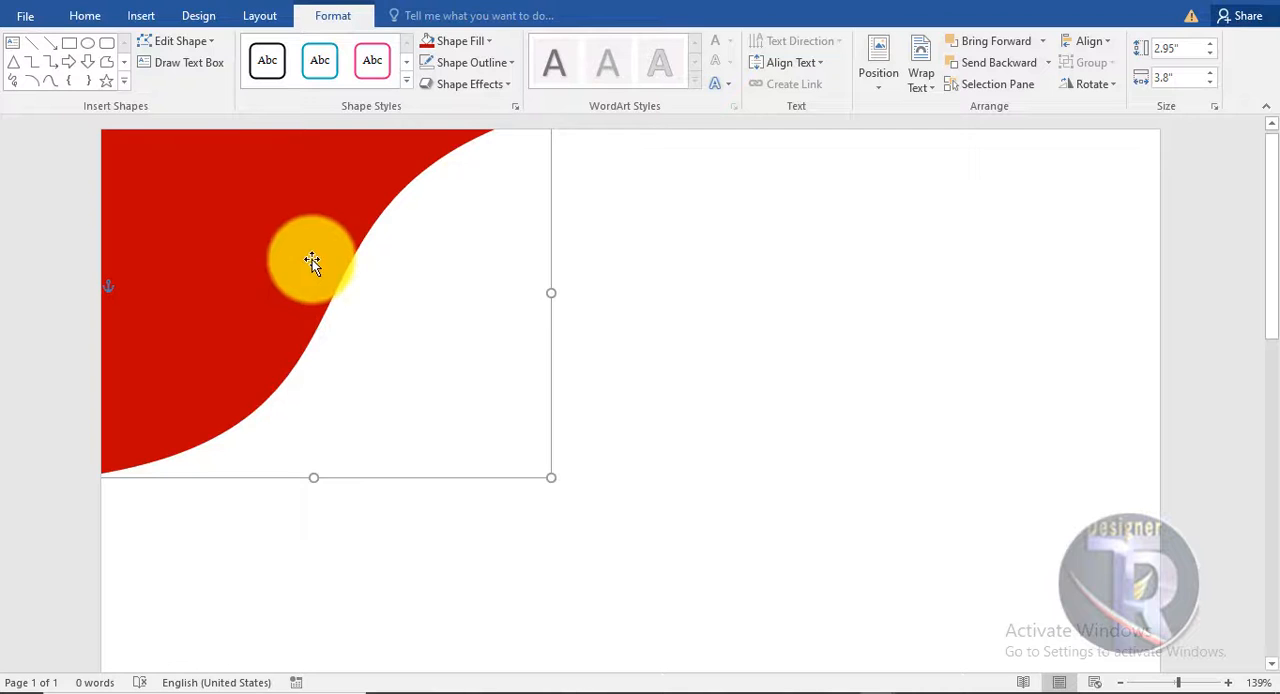
- Duplicate the red corner shape slightly down and to the right, and send the copy behind the original
mouse_move(312, 259)
left_mouse_down()
mouse_move(343, 277)
mouse_move(334, 266)
left_mouse_up()
left_click(344, 255)
right_click(344, 255)
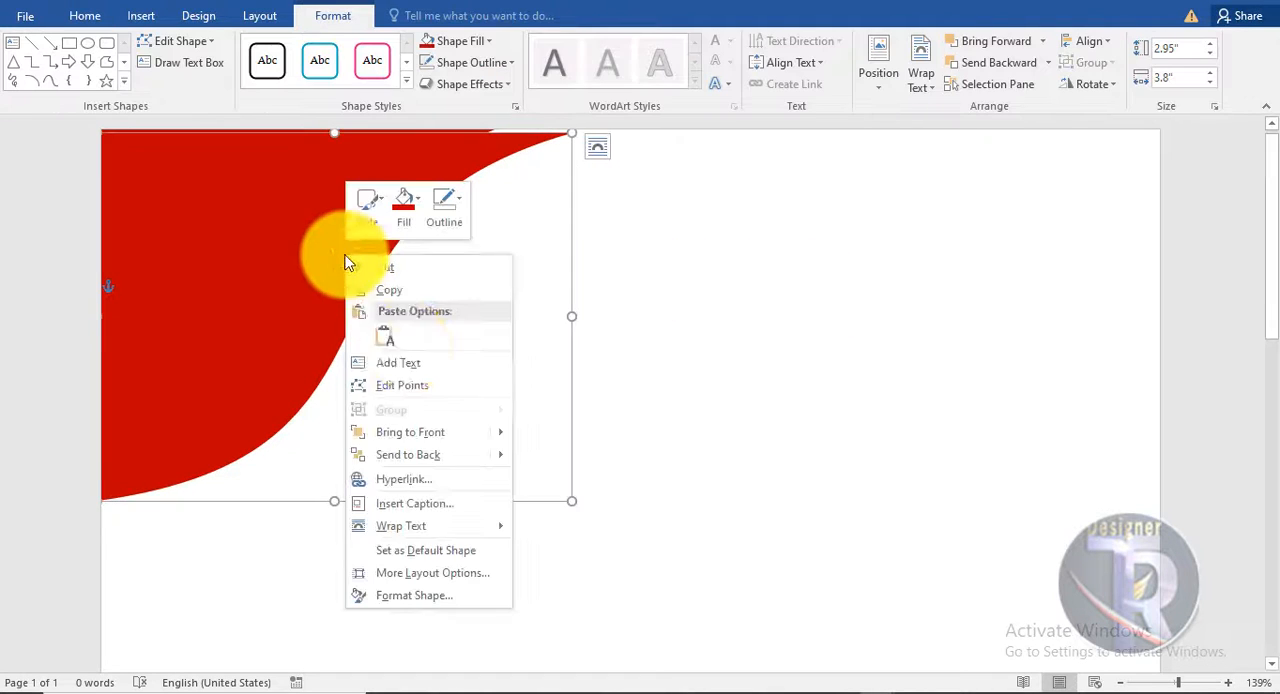
left_click(409, 457)
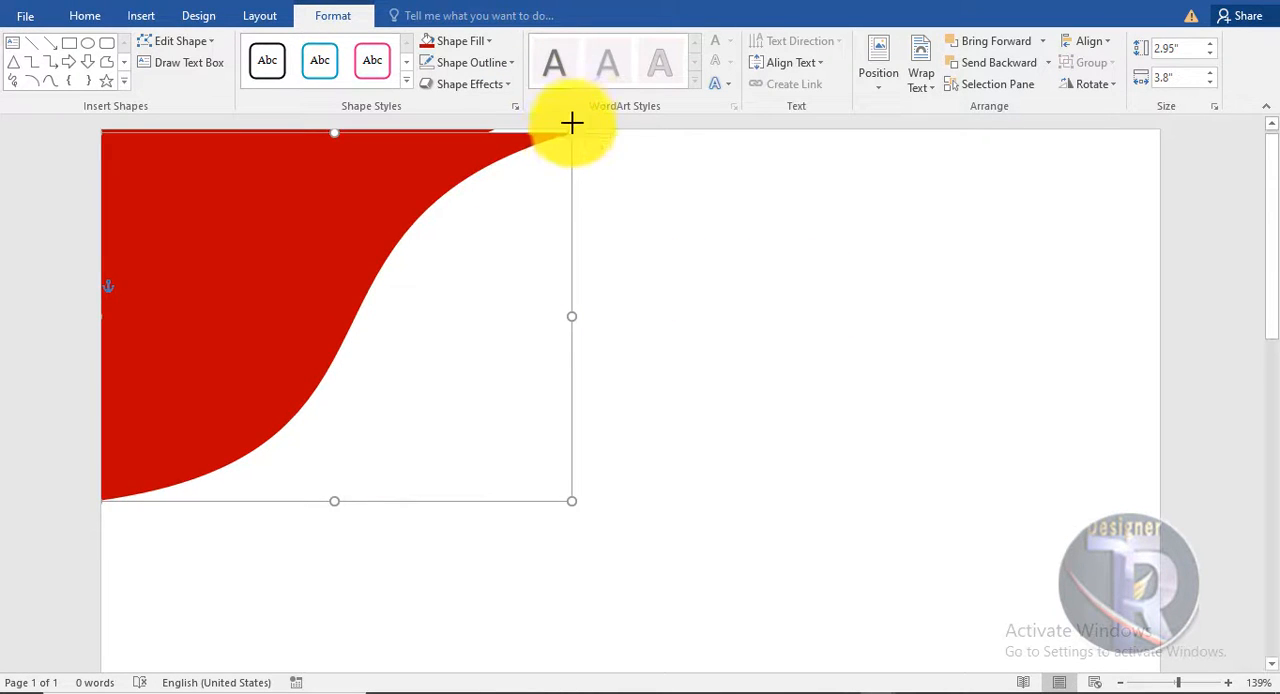
- Fill the rear copy of the corner shape with black and stretch it downward to widen the black band along the curve
left_click(483, 41)
left_click(448, 82)
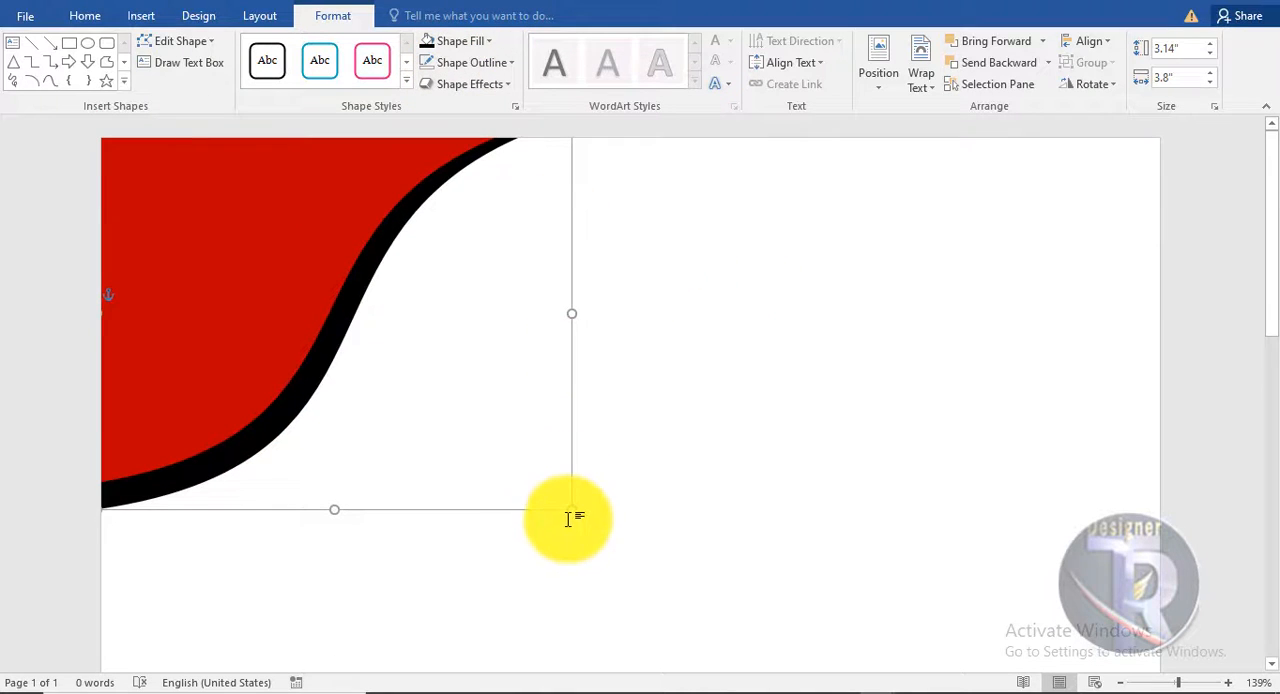
left_click_drag(571, 510, 572, 540)
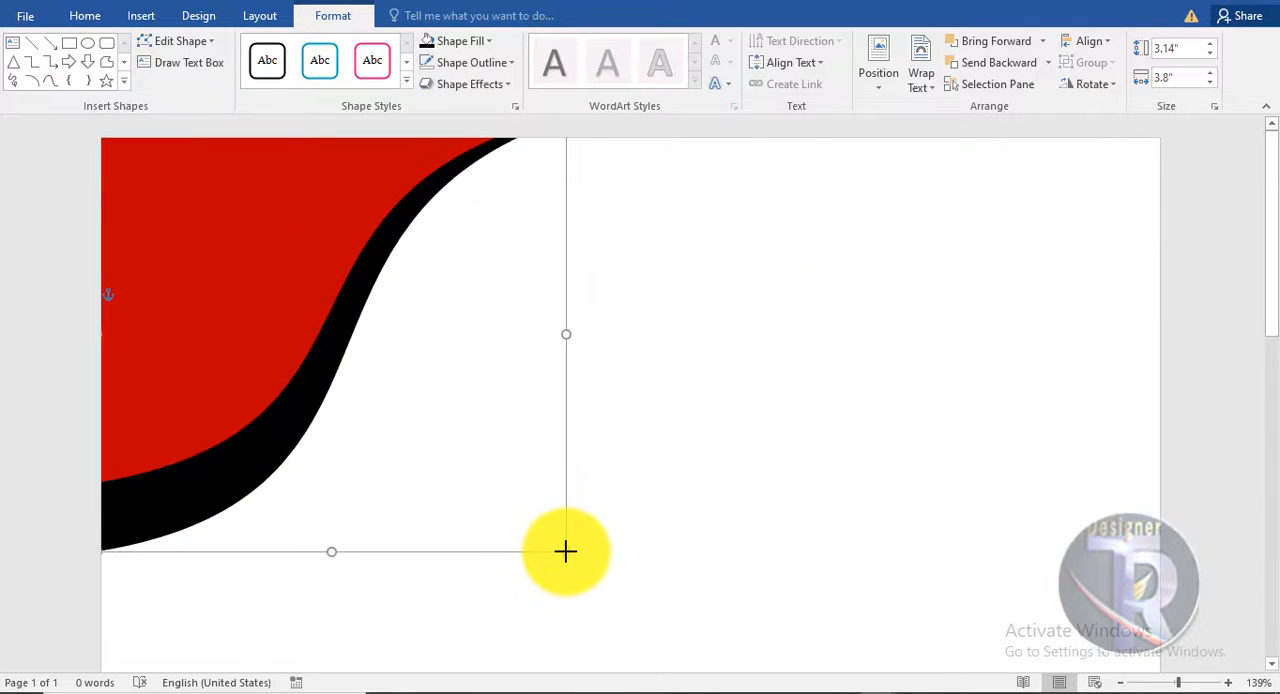
left_click(691, 423)
- Examine the whole page with the red and black corner shapes at a smaller zoom
scroll(649, 388, "down", 5)
scroll(647, 383, "down", 7, "ctrl")
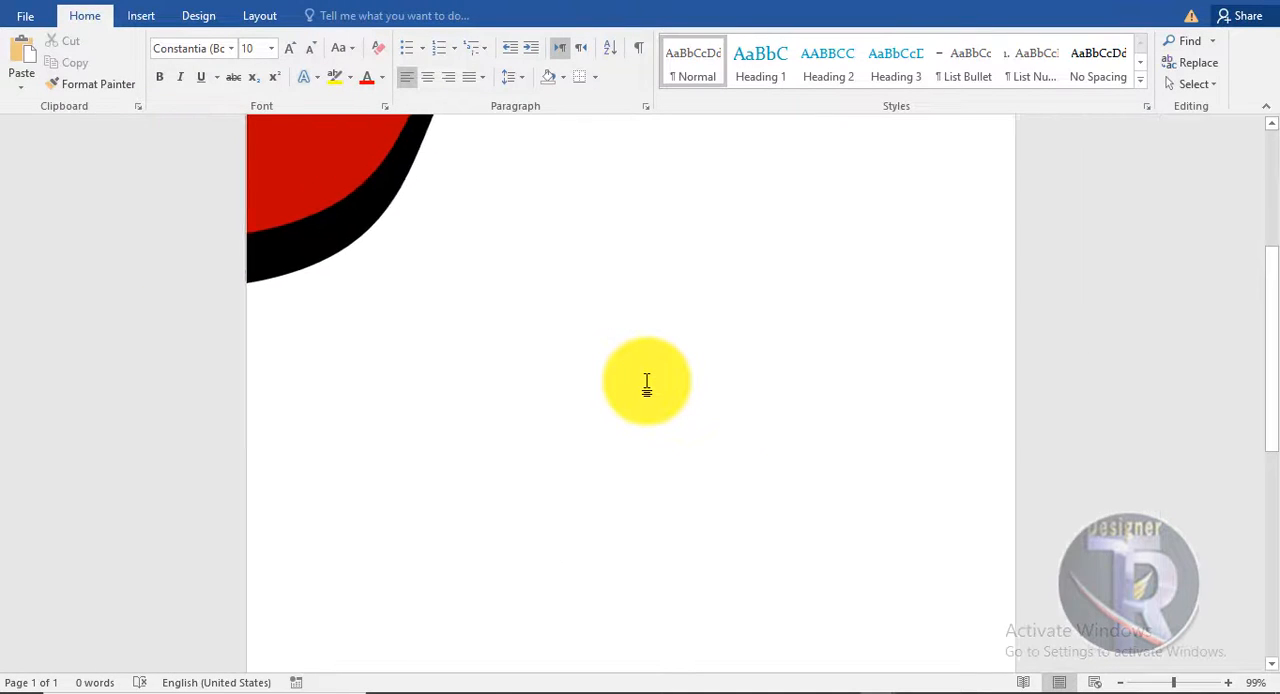
scroll(646, 378, "down", 3)
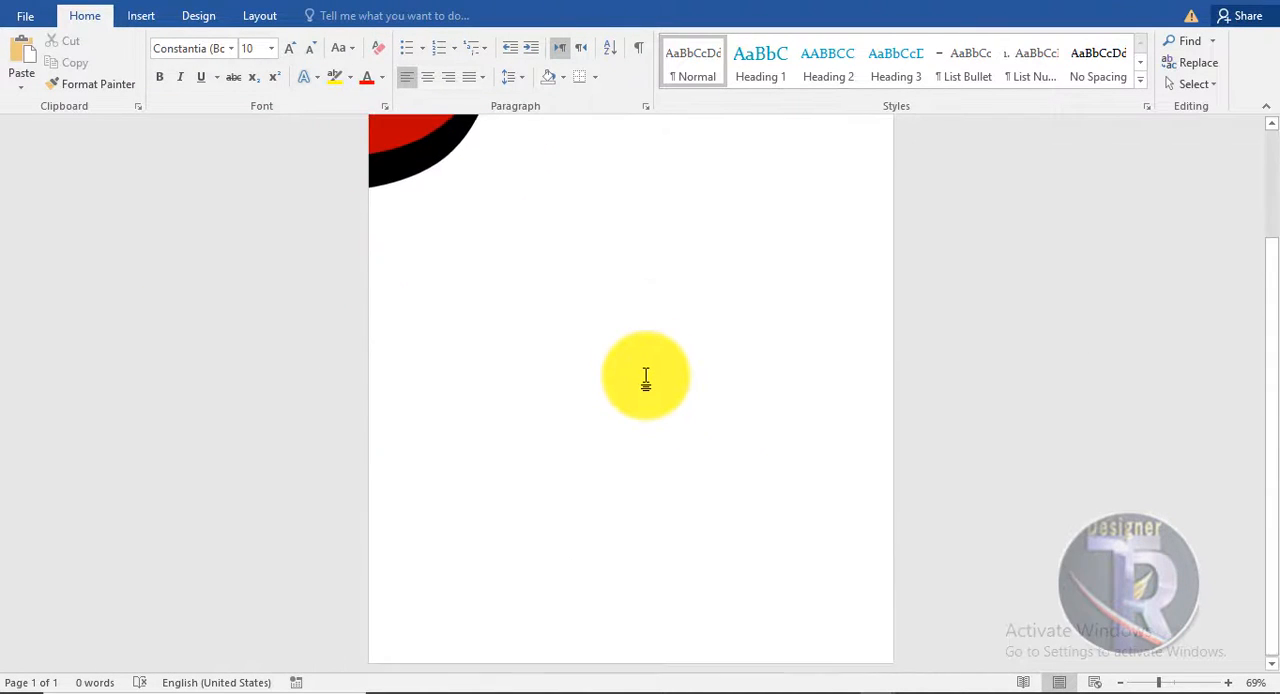
scroll(646, 376, "up", 3, "ctrl")
scroll(646, 376, "down", 5)
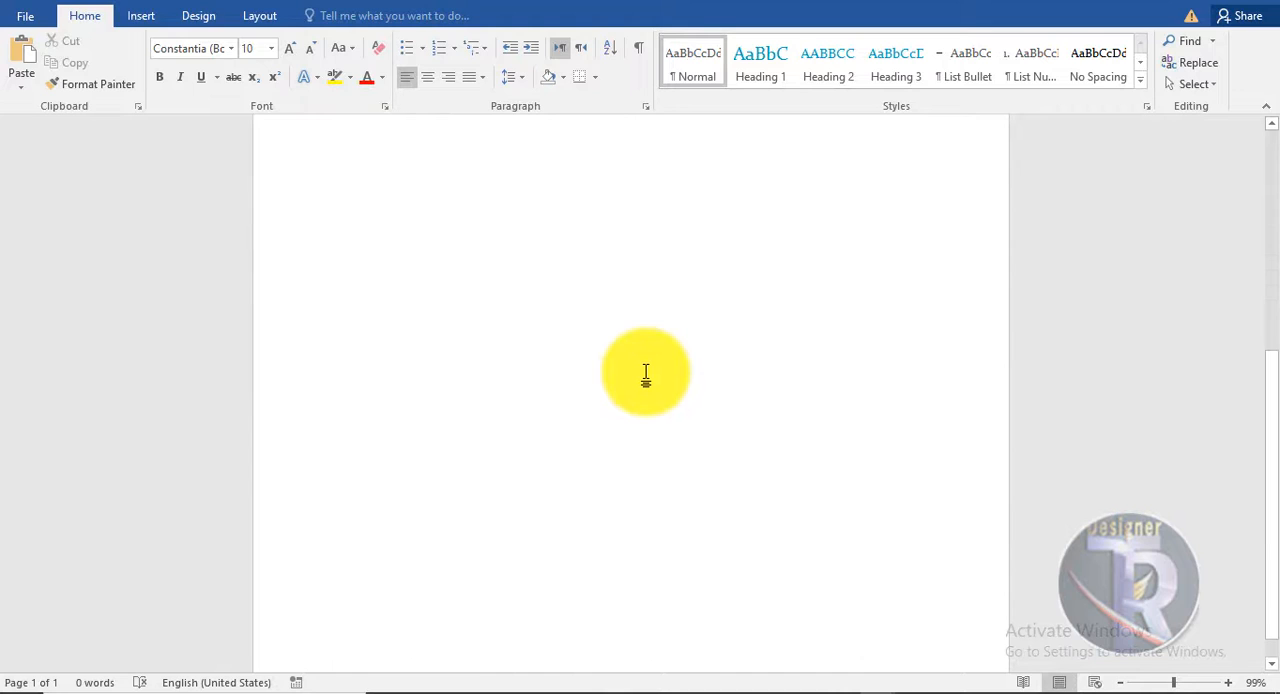
scroll(646, 376, "up", 5)
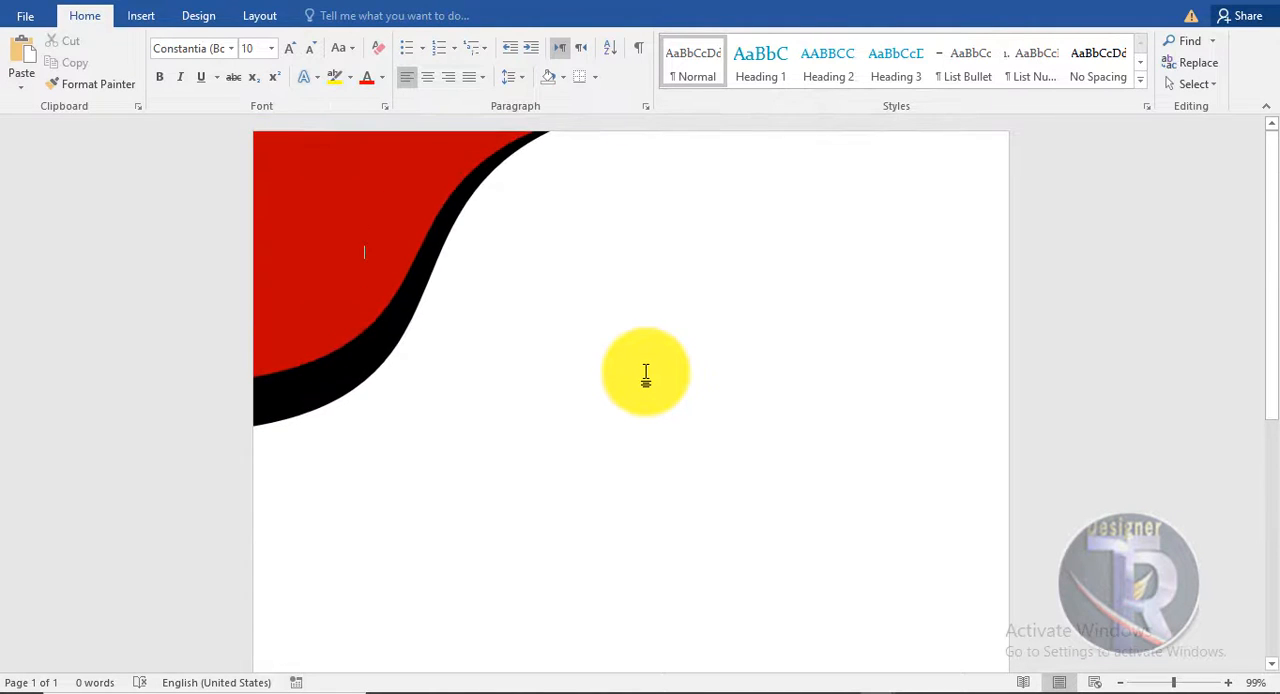
scroll(576, 180, "down", 1)
scroll(567, 162, "up", 1)
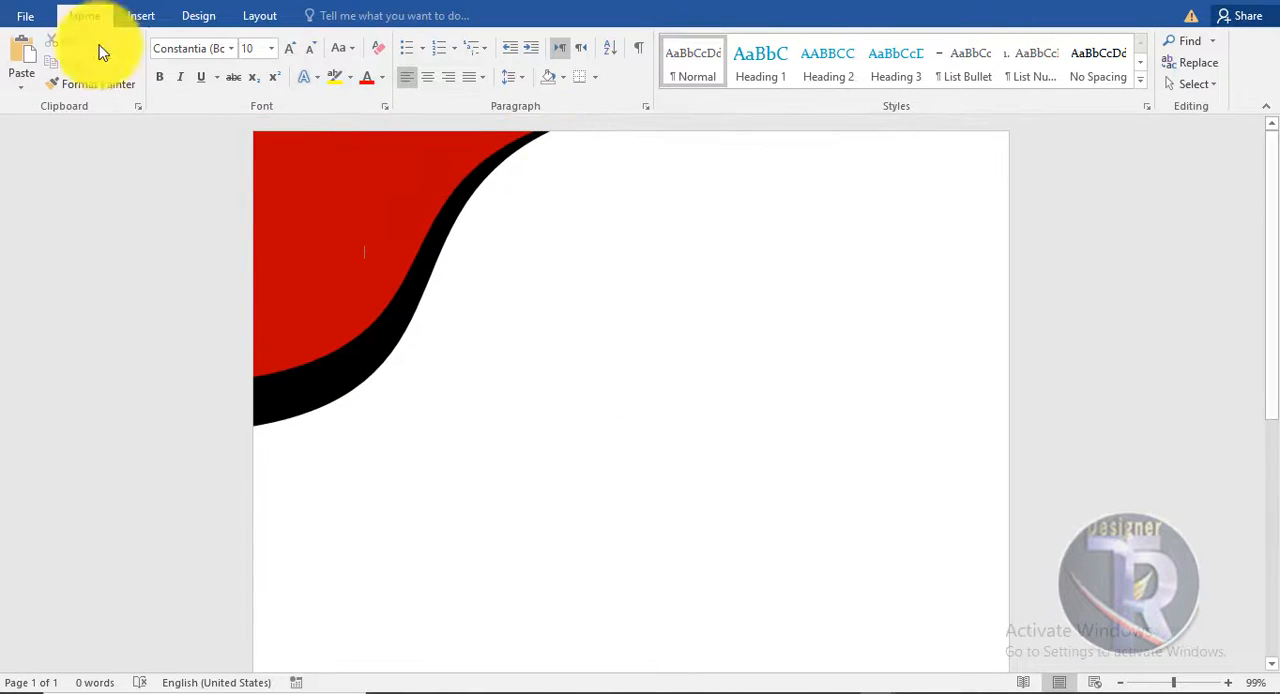
- Draw a rectangle about 8.38" wide and 0.6" high across the page below the corner shapes, and remove its outline
left_click(141, 15)
left_click(257, 72)
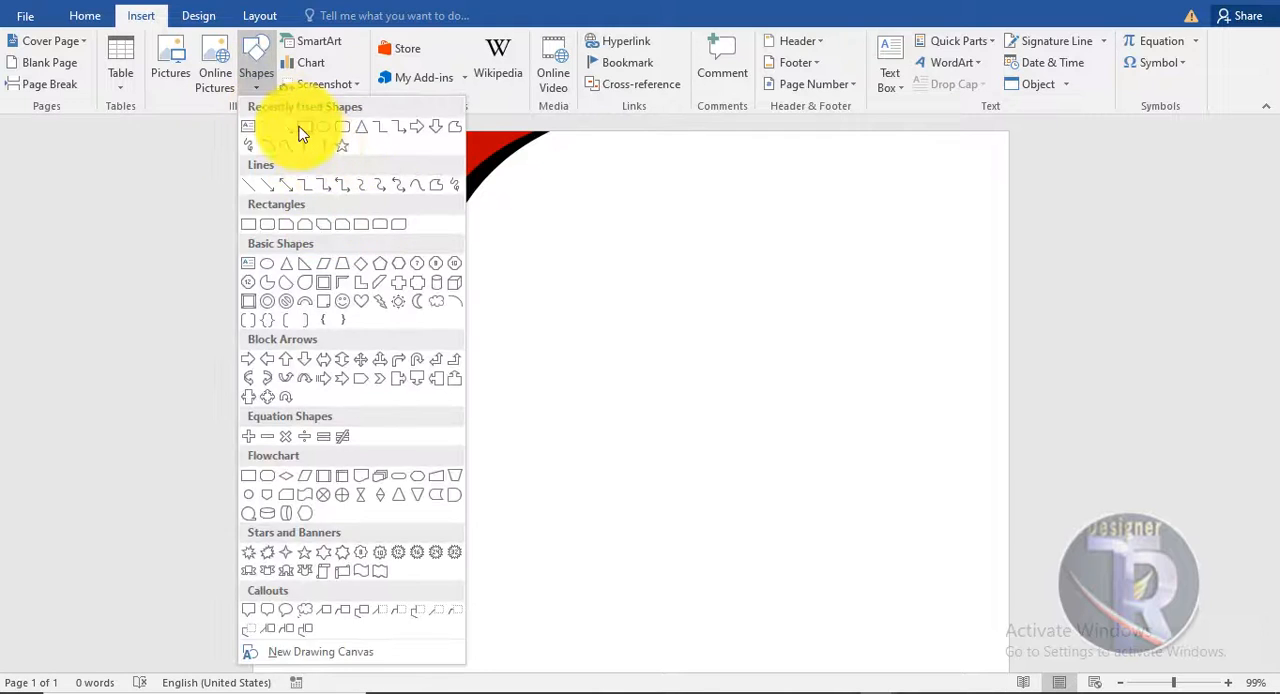
left_click(304, 128)
left_click_drag(258, 529, 1003, 585)
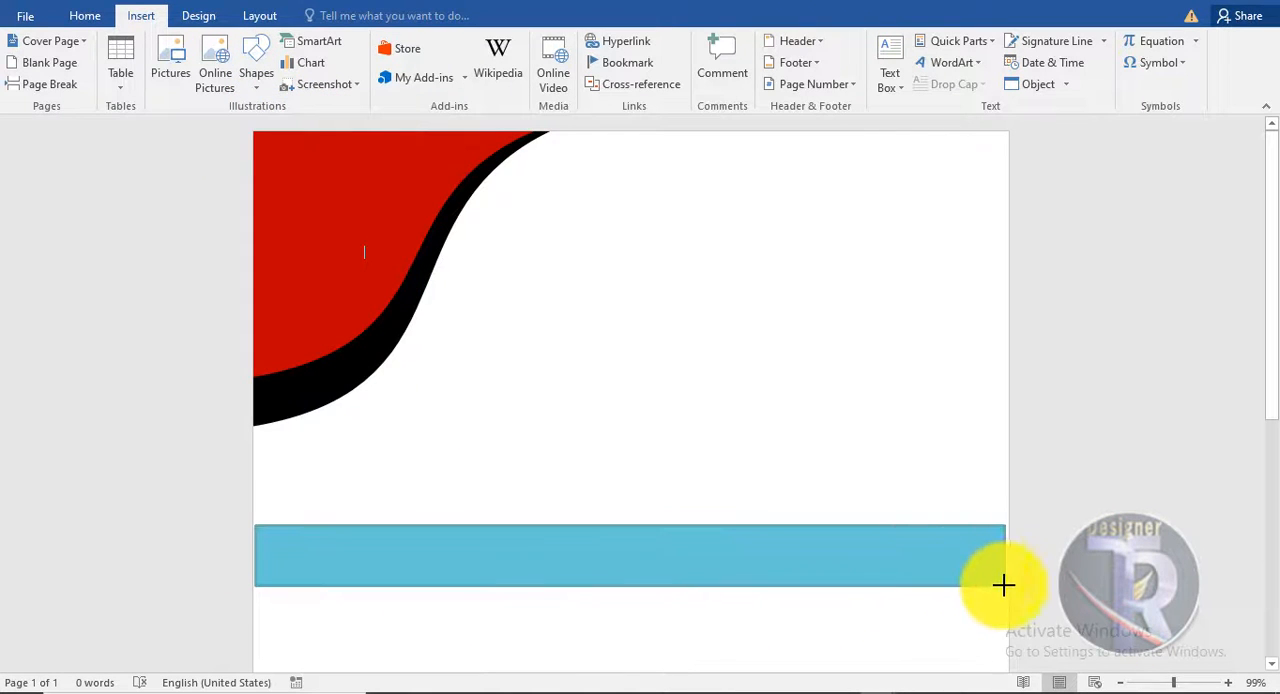
left_click(466, 62)
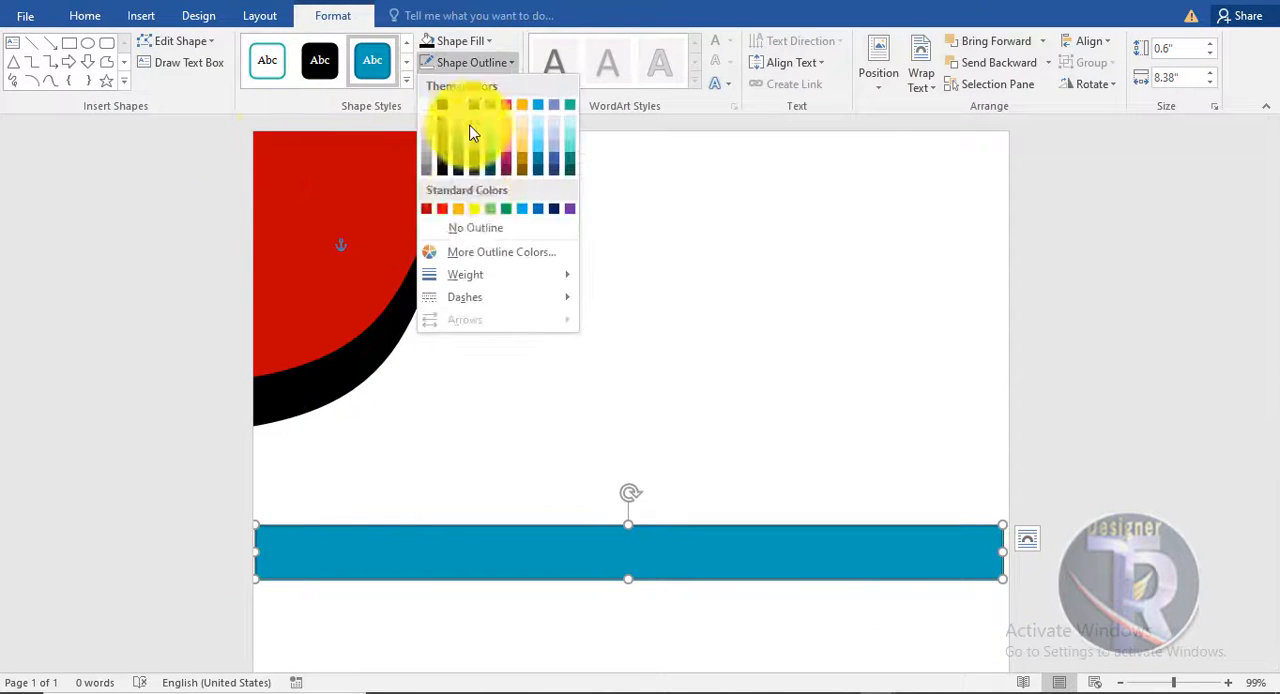
left_click(479, 231)
- Edit the rectangle's points to bend its top edge into a wave rising towards the right, making the shape about 1.68" high
right_click(982, 530)
left_click(1022, 311)
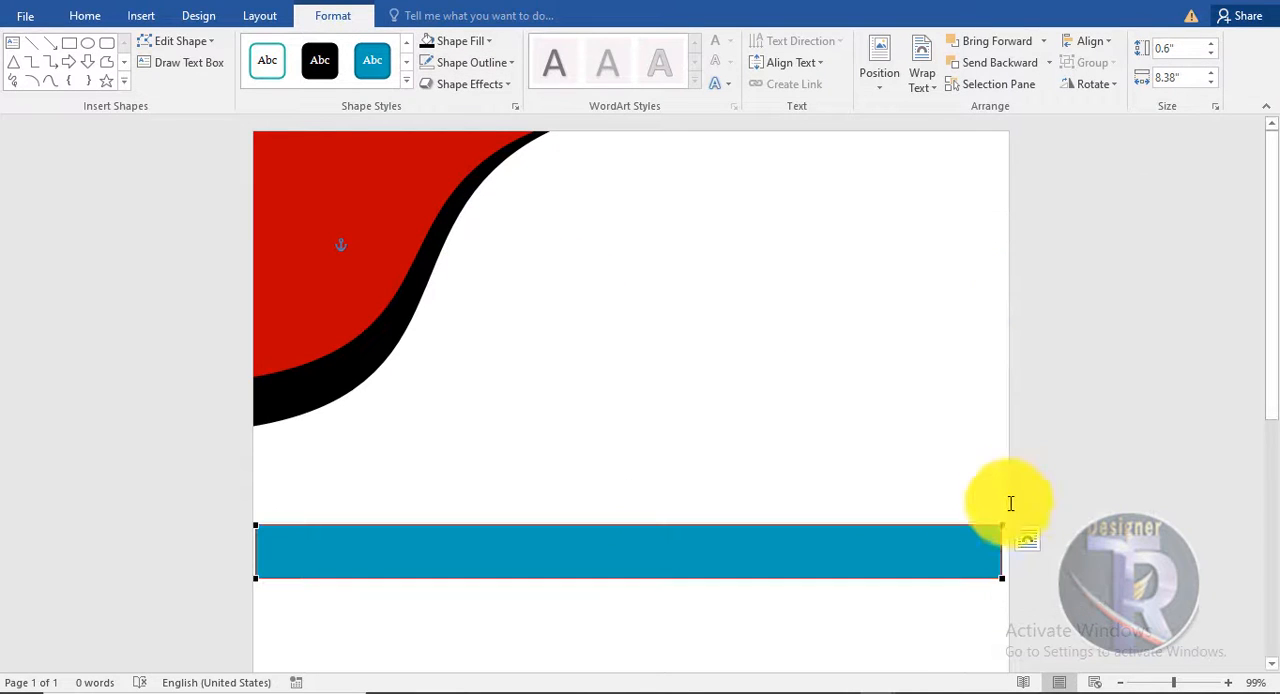
left_click(1002, 525)
left_click_drag(757, 524, 821, 356)
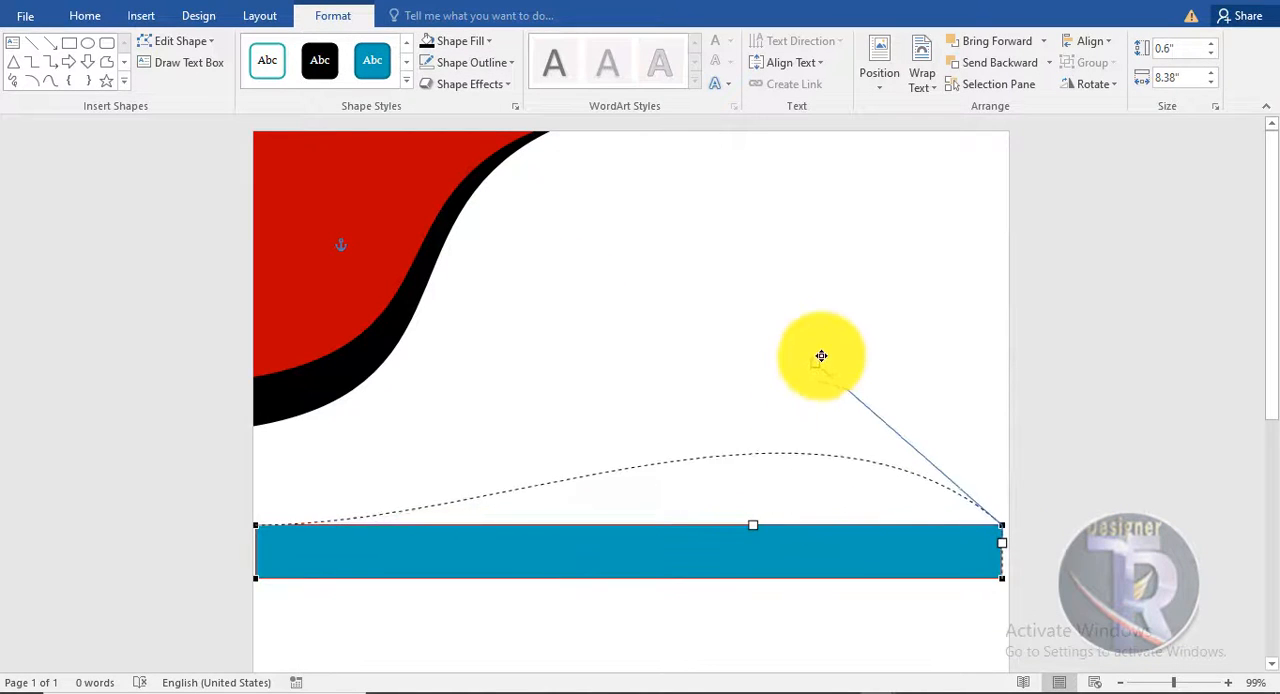
left_click_drag(829, 312, 828, 310)
- Curve the shape's bottom edge upward to follow the top edge, forming a wavy band, and finish editing its points
left_click(1001, 578)
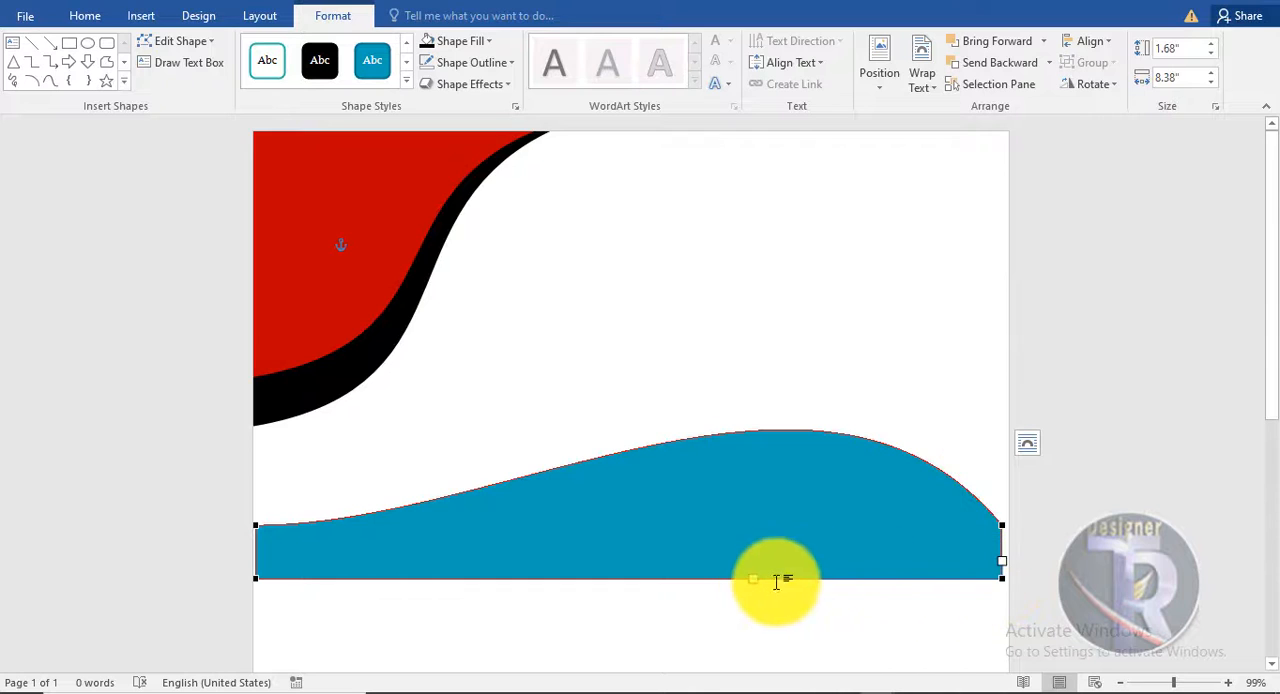
left_click_drag(752, 580, 824, 415)
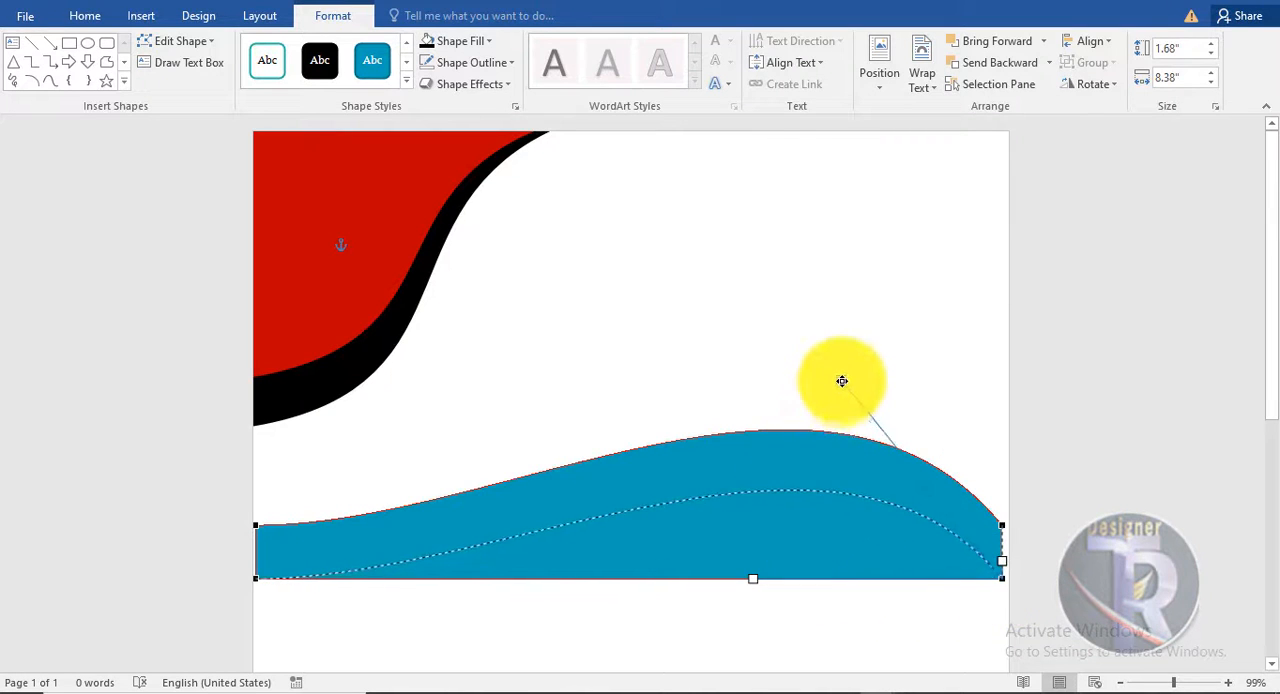
left_click_drag(861, 343, 862, 341)
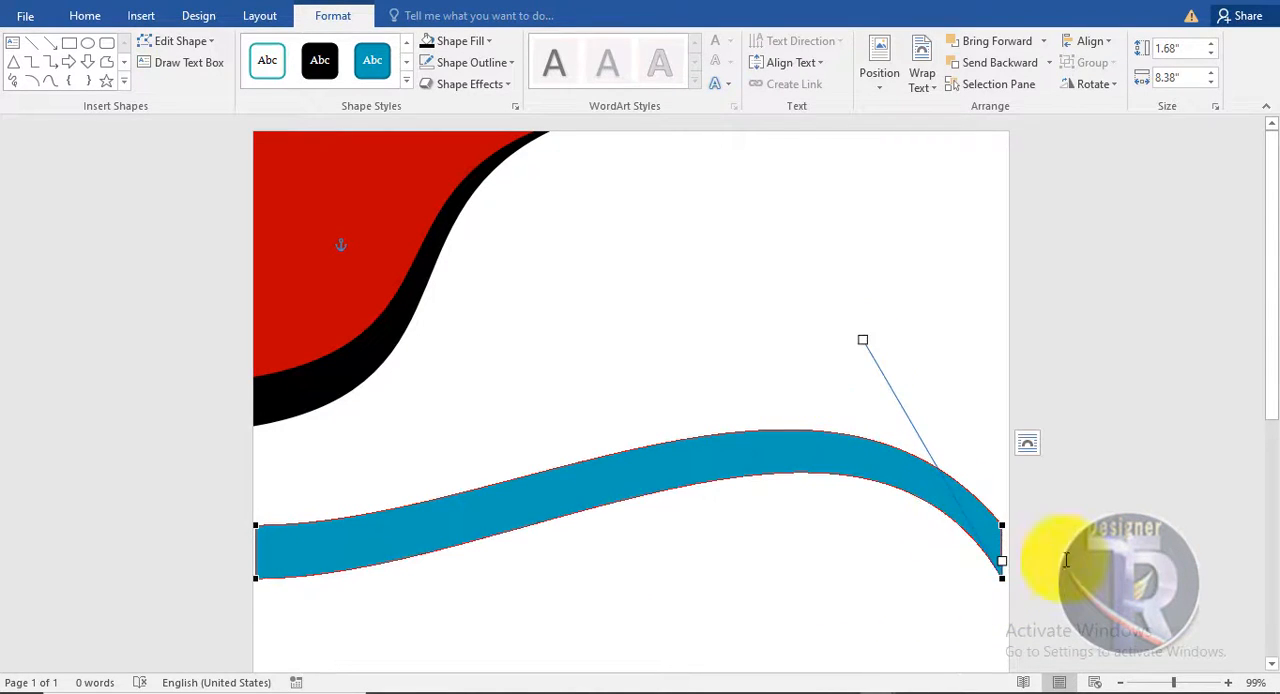
left_click(1057, 530)
- Widen the blue wave to about 8.95" so it spans the full page, and move it slightly lower
scroll(1060, 535, "down", 2)
left_click(770, 365)
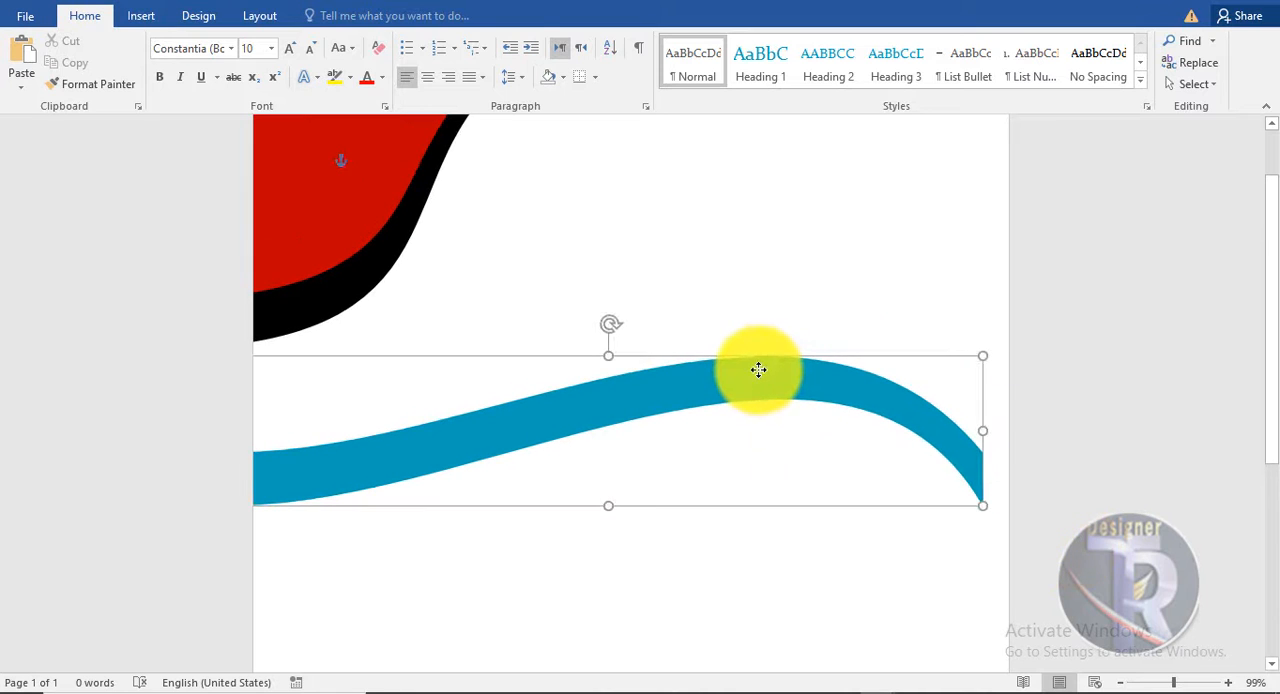
left_click_drag(1002, 428, 1030, 426)
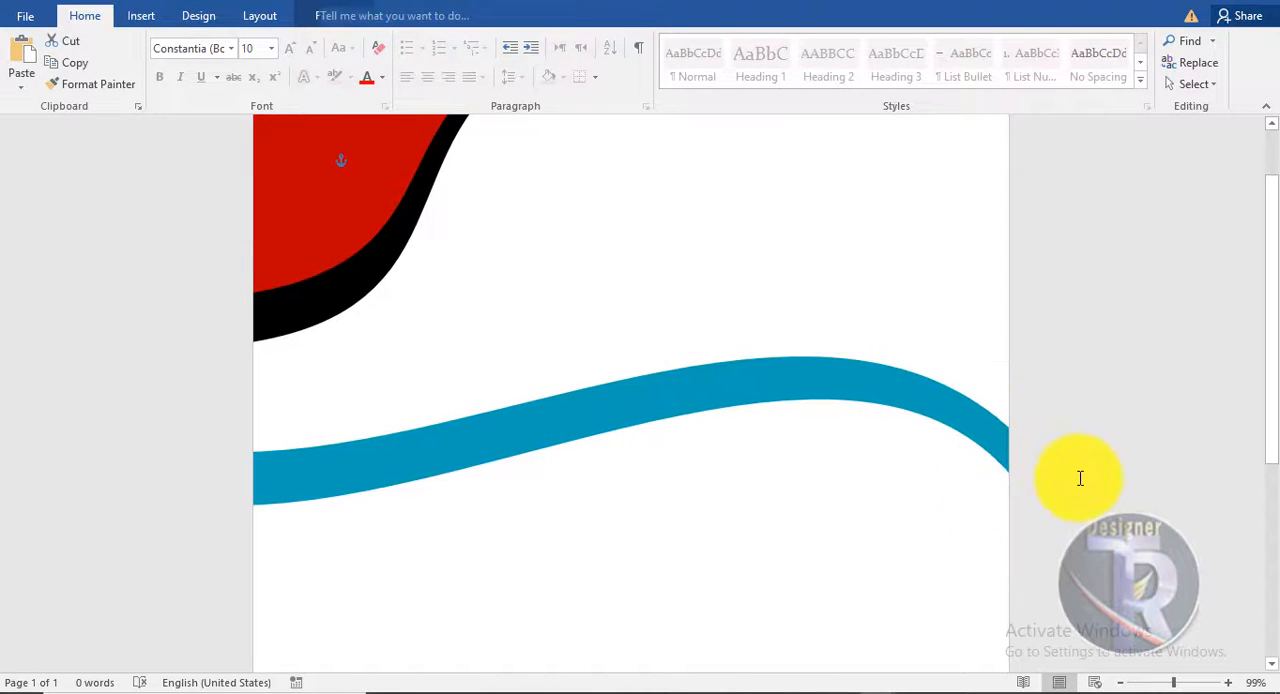
left_click_drag(731, 386, 731, 430)
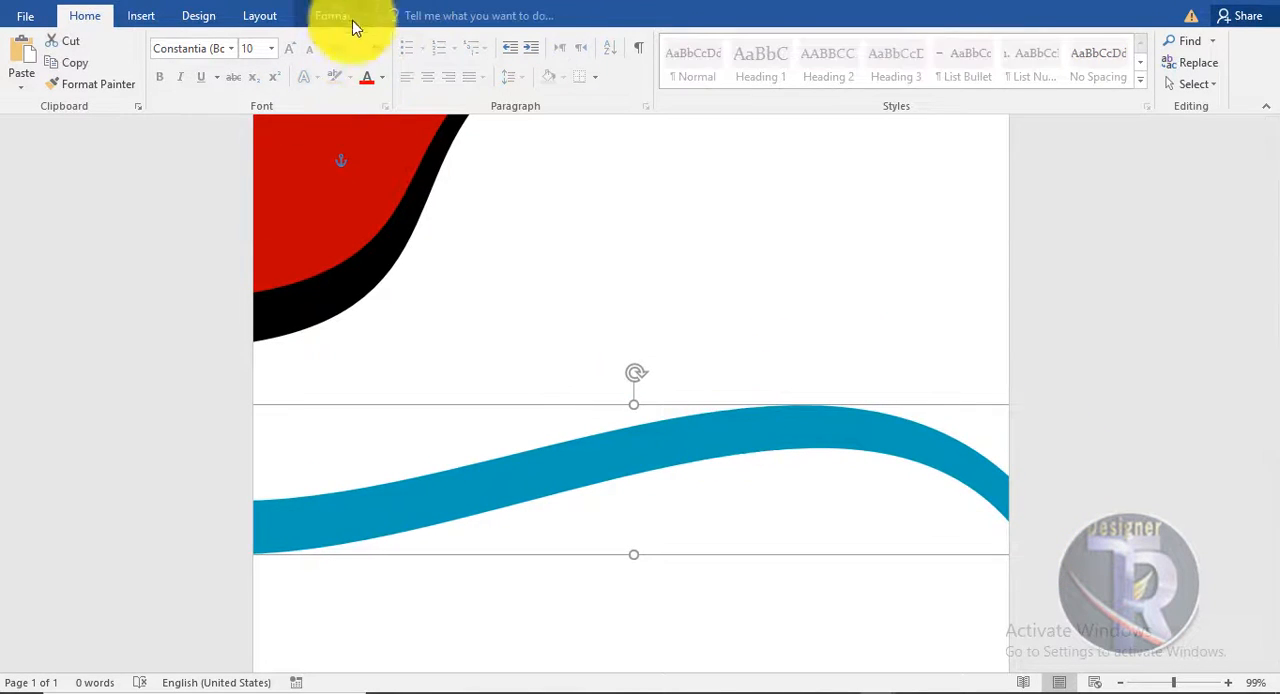
- Fill the wave with the standard dark red color
left_click(340, 16)
left_click(472, 40)
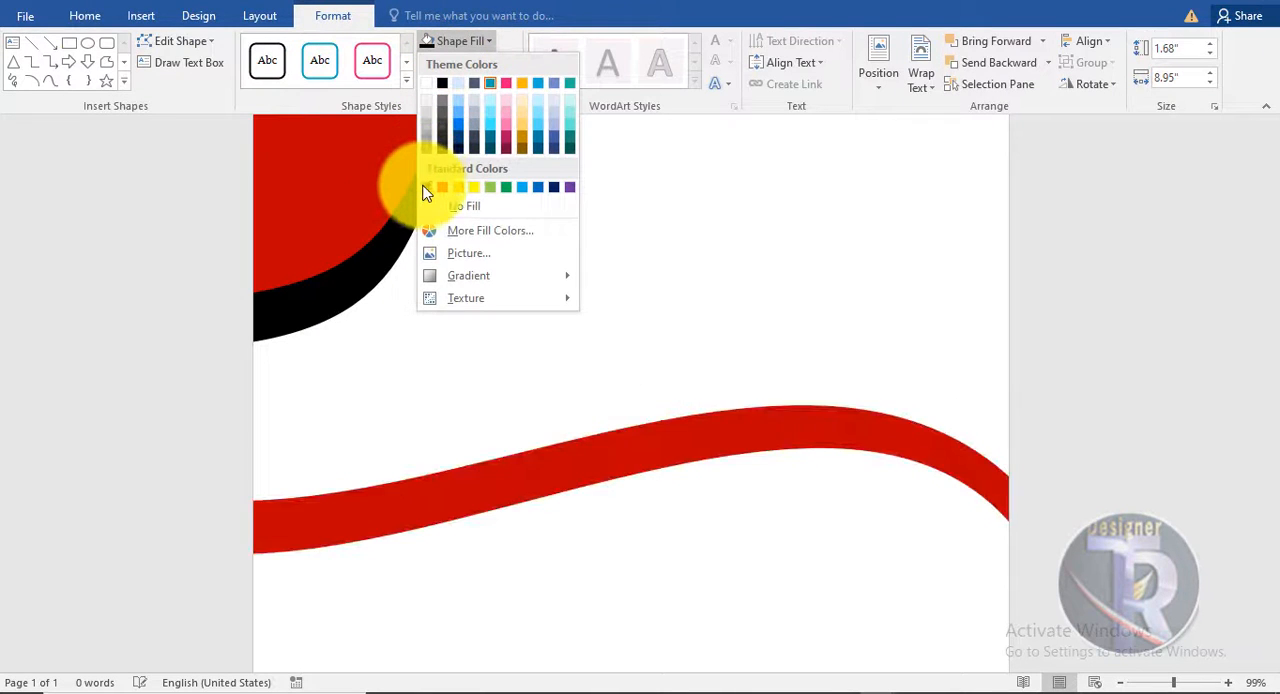
left_click(425, 188)
- Duplicate the red wave slightly lower with a black fill, and send the copy behind the red one
left_click_drag(716, 437, 900, 471)
left_click(455, 41)
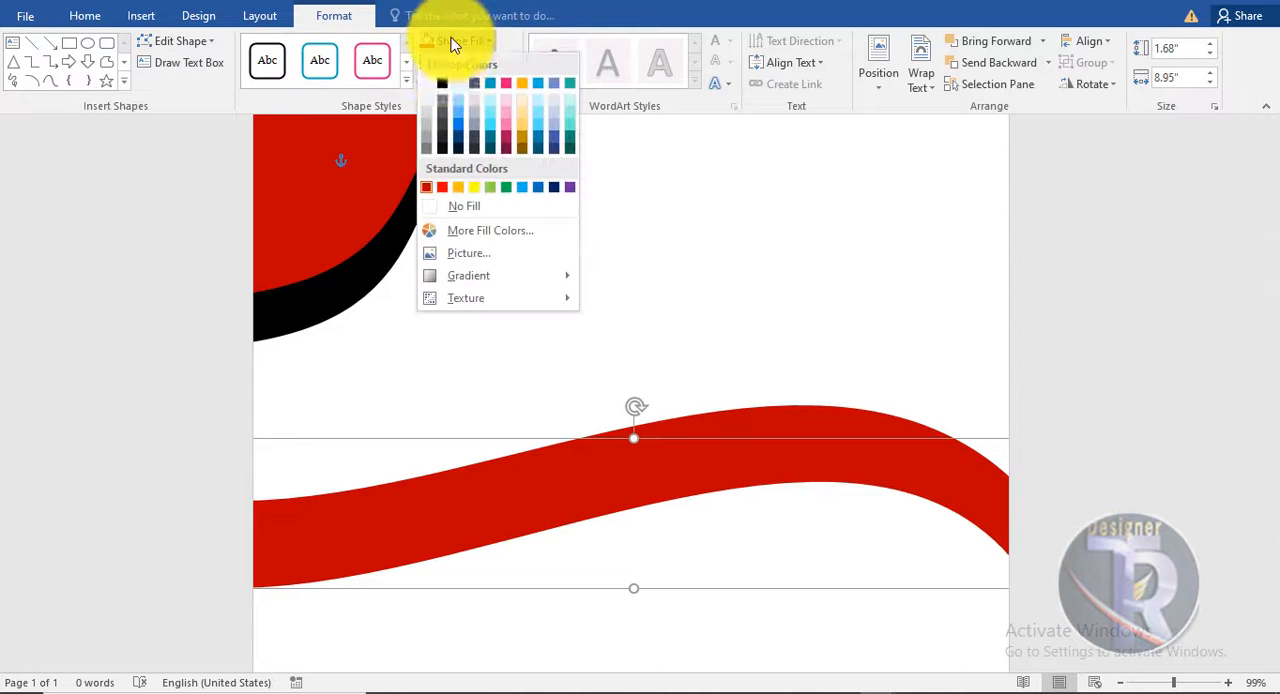
left_click(443, 82)
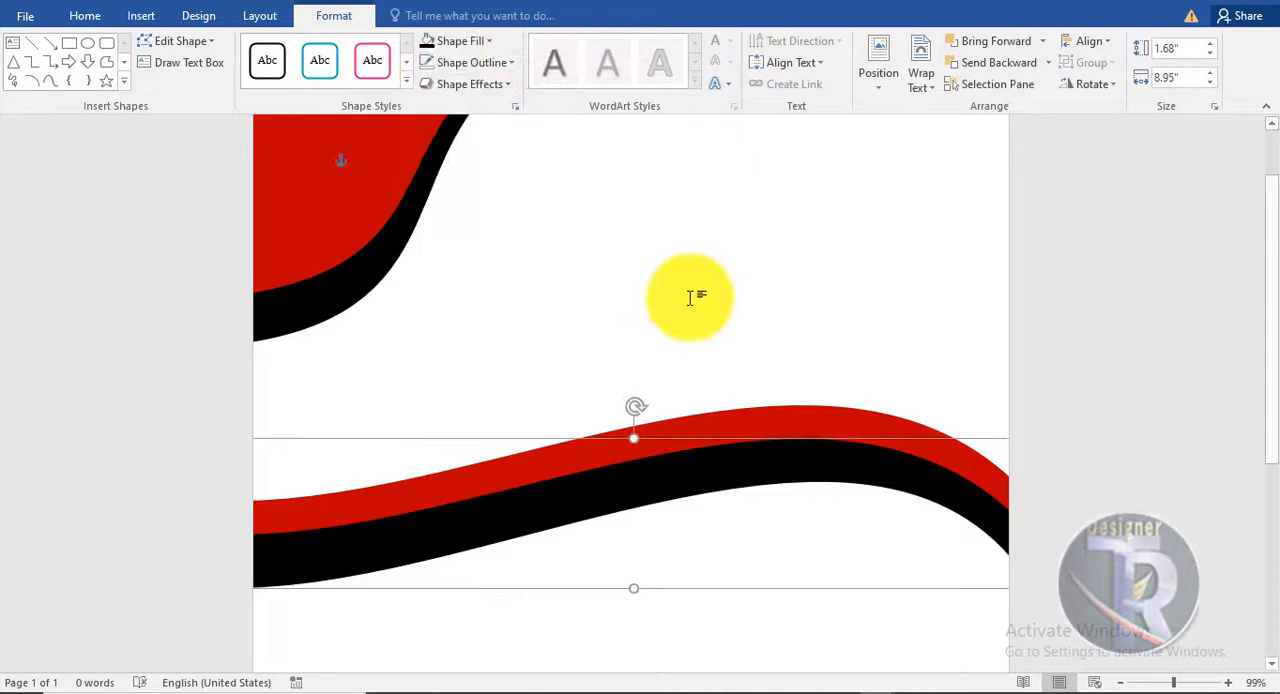
left_click(765, 425)
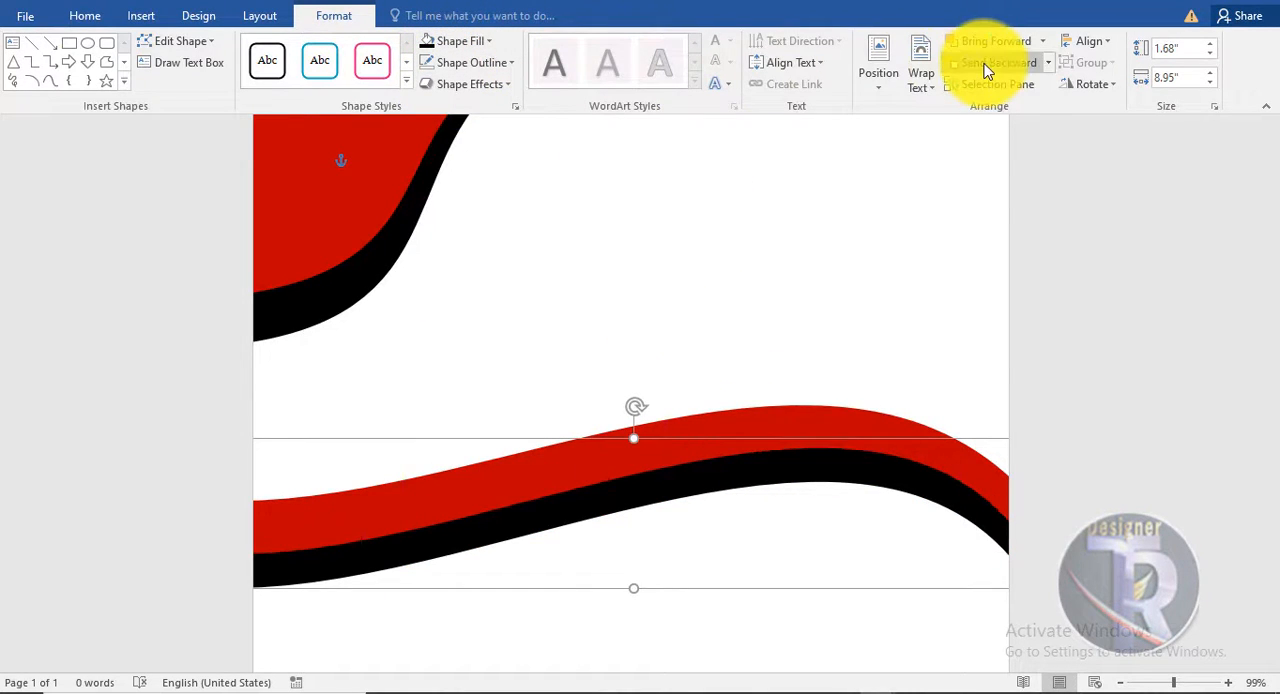
left_click(1125, 482)
- Select both the red and black waves and group them into one object
scroll(1066, 437, "down", 3)
scroll(1066, 437, "up", 3)
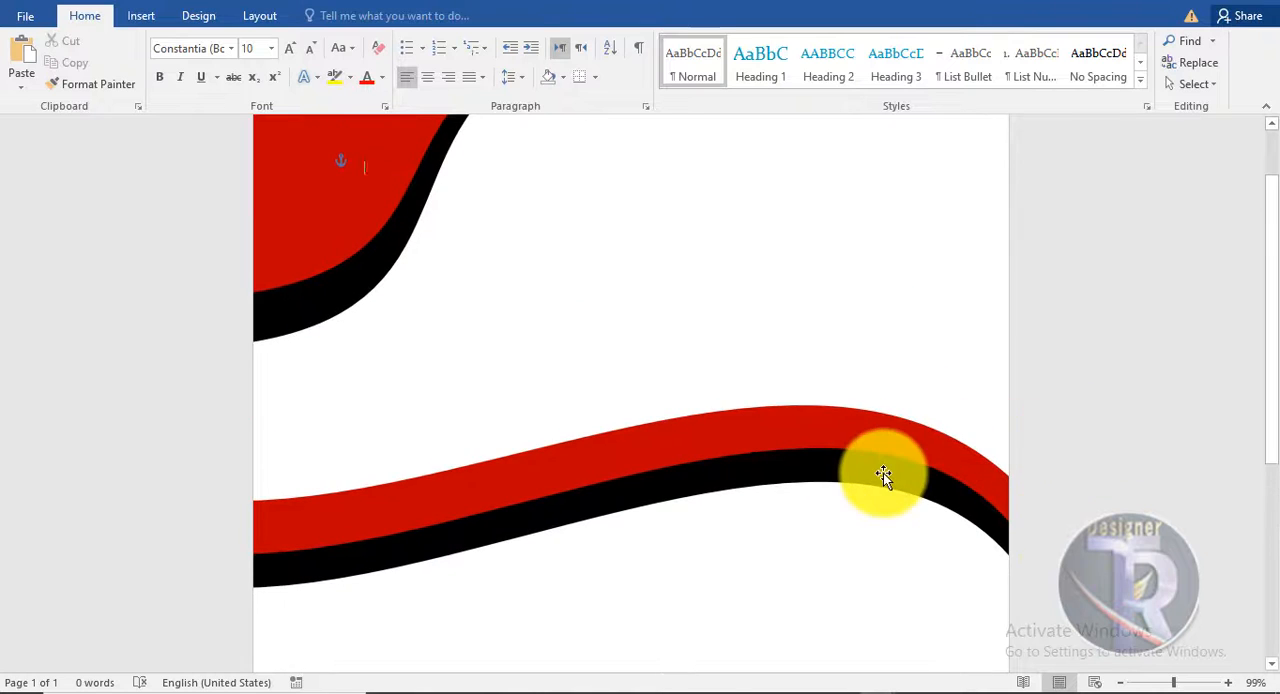
left_click(848, 414)
left_click(848, 419, "shift")
right_click(848, 419)
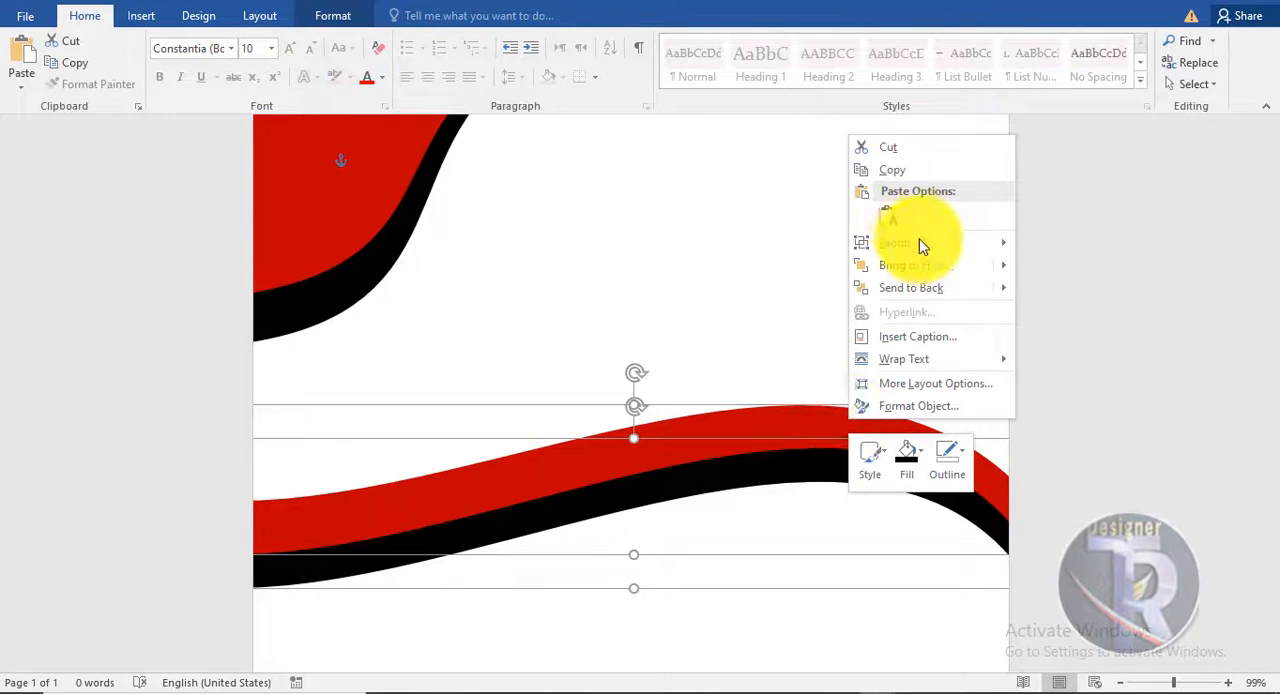
mouse_move(880, 243)
left_click(1055, 250)
left_click(1075, 414)
- Duplicate the grouped wave and place the copy further down the page
scroll(1069, 414, "down", 5)
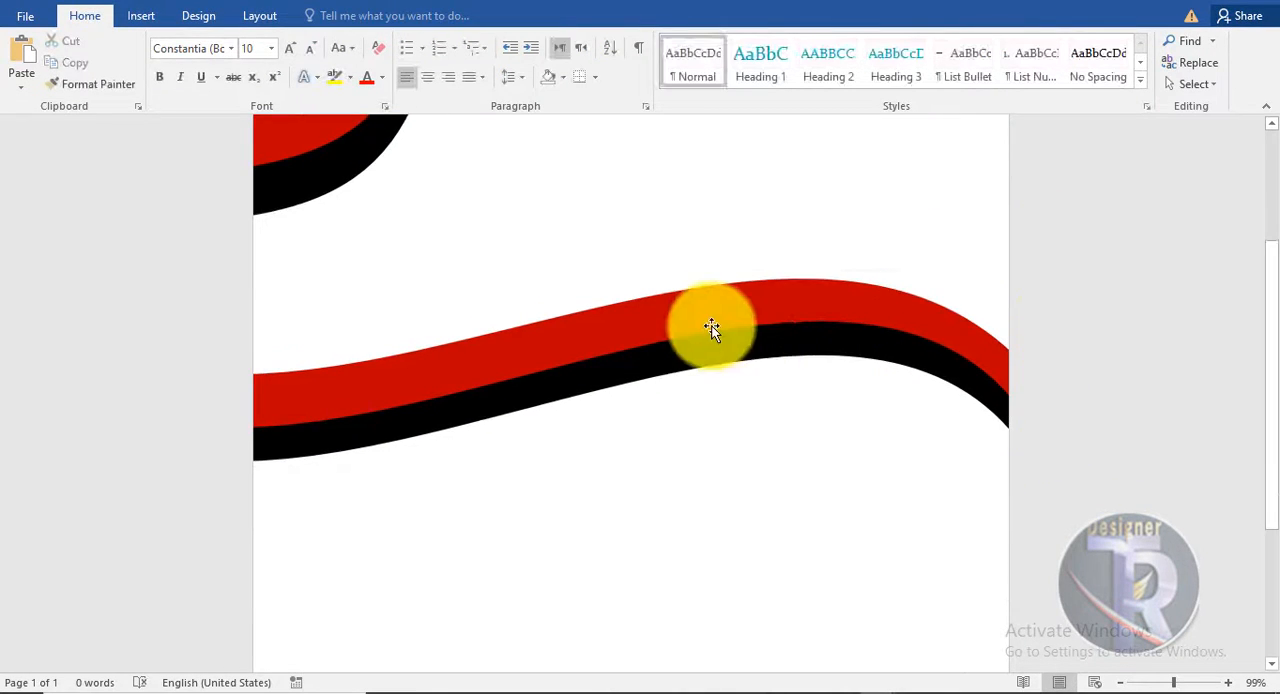
left_click(640, 194)
left_click_drag(640, 194, 651, 545)
left_click(1061, 473)
- Flip the lower wave group vertically and move it down towards the bottom edge of the page
scroll(1061, 471, "down", 5)
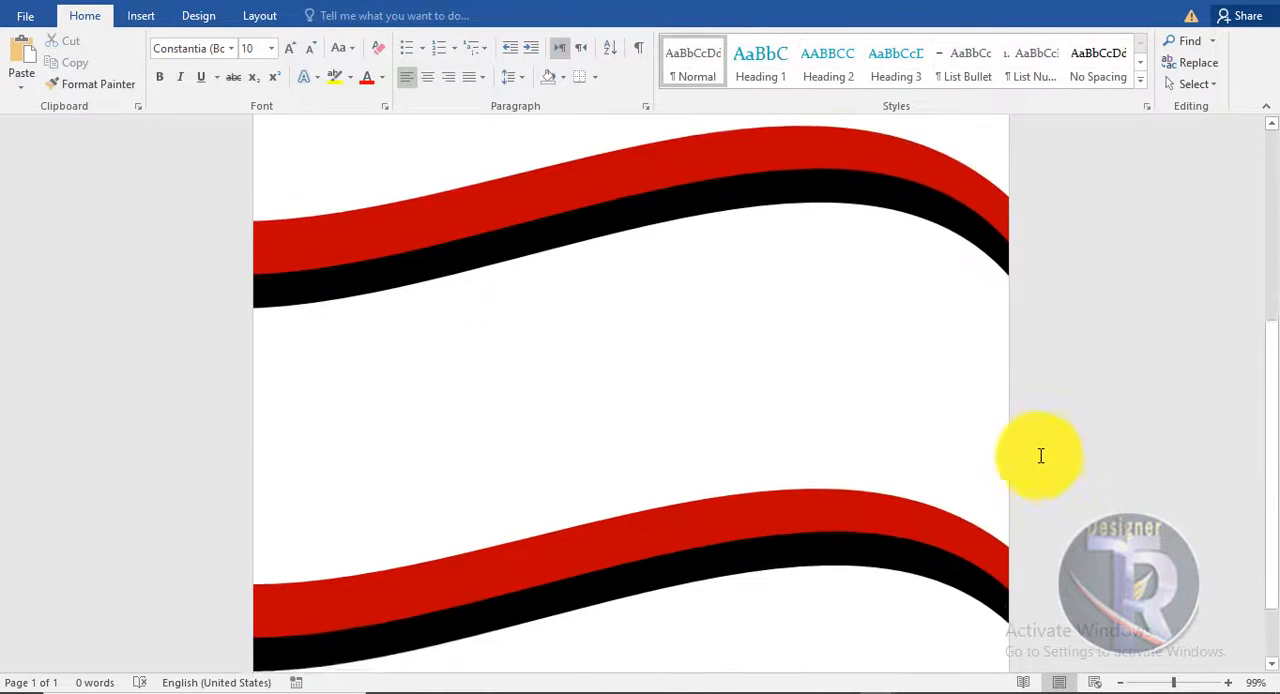
left_click(783, 428)
left_click(336, 16)
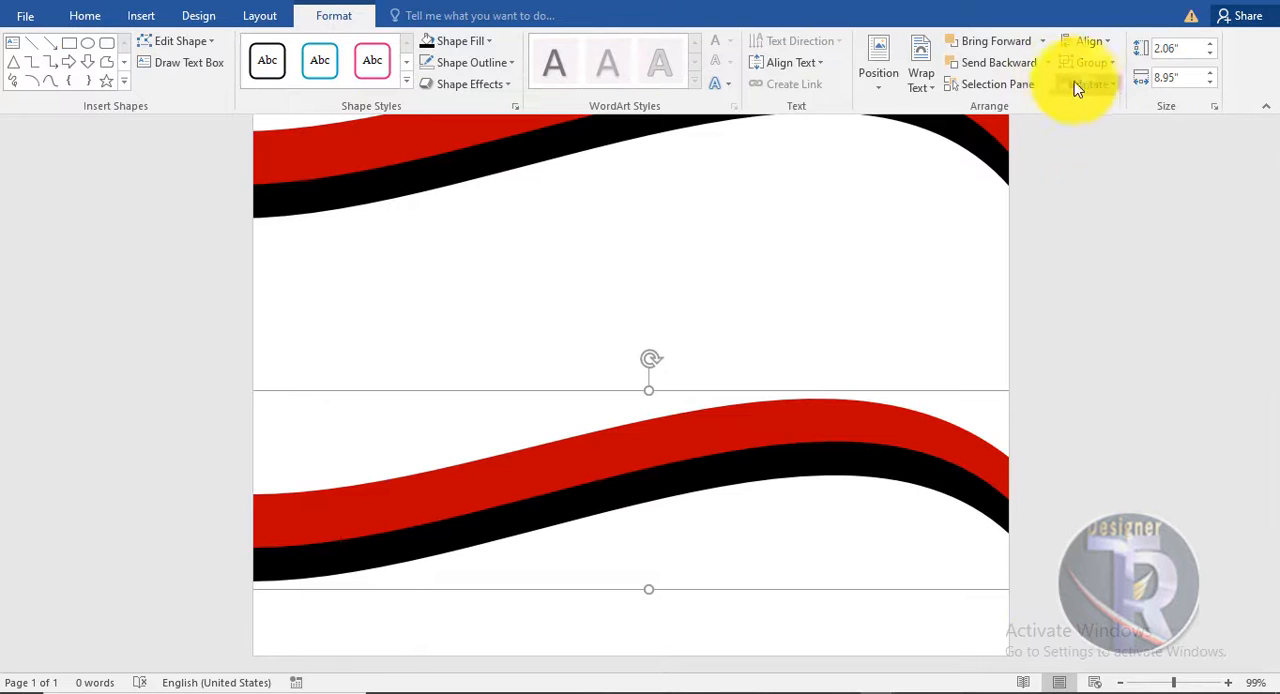
left_click(1077, 88)
left_click(1102, 155)
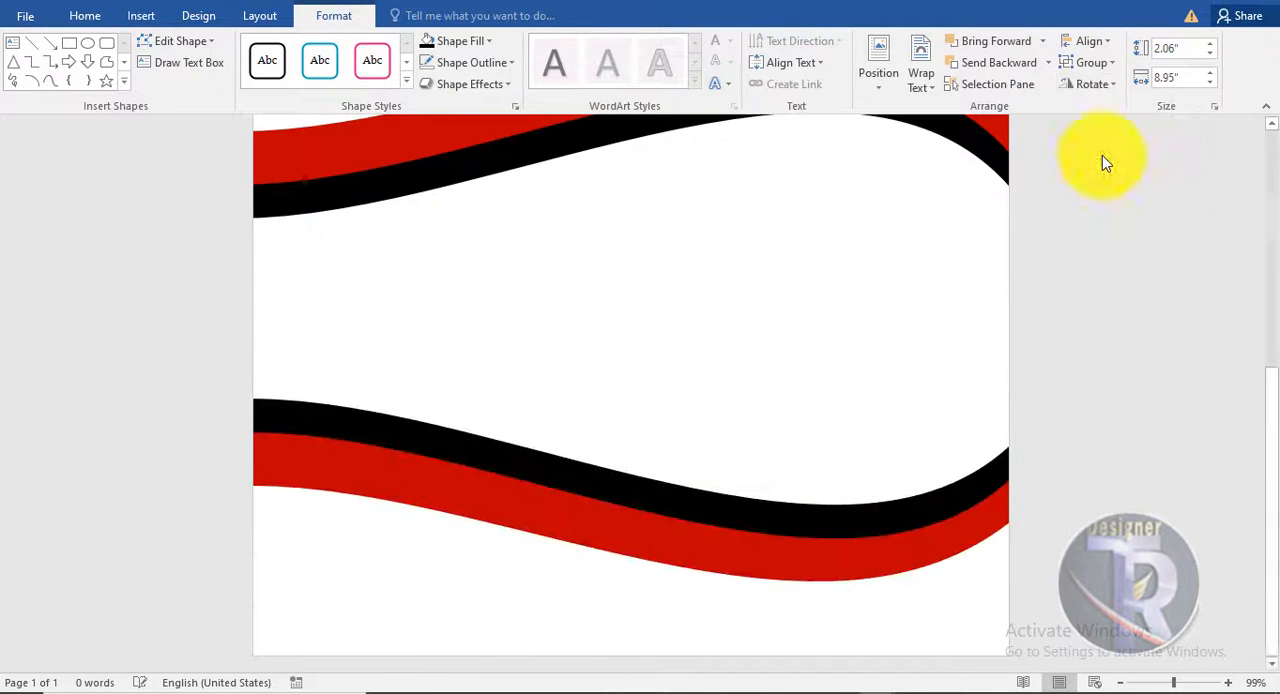
left_click_drag(831, 543, 822, 601)
scroll(1163, 443, "up", 6)
left_click(1140, 433)
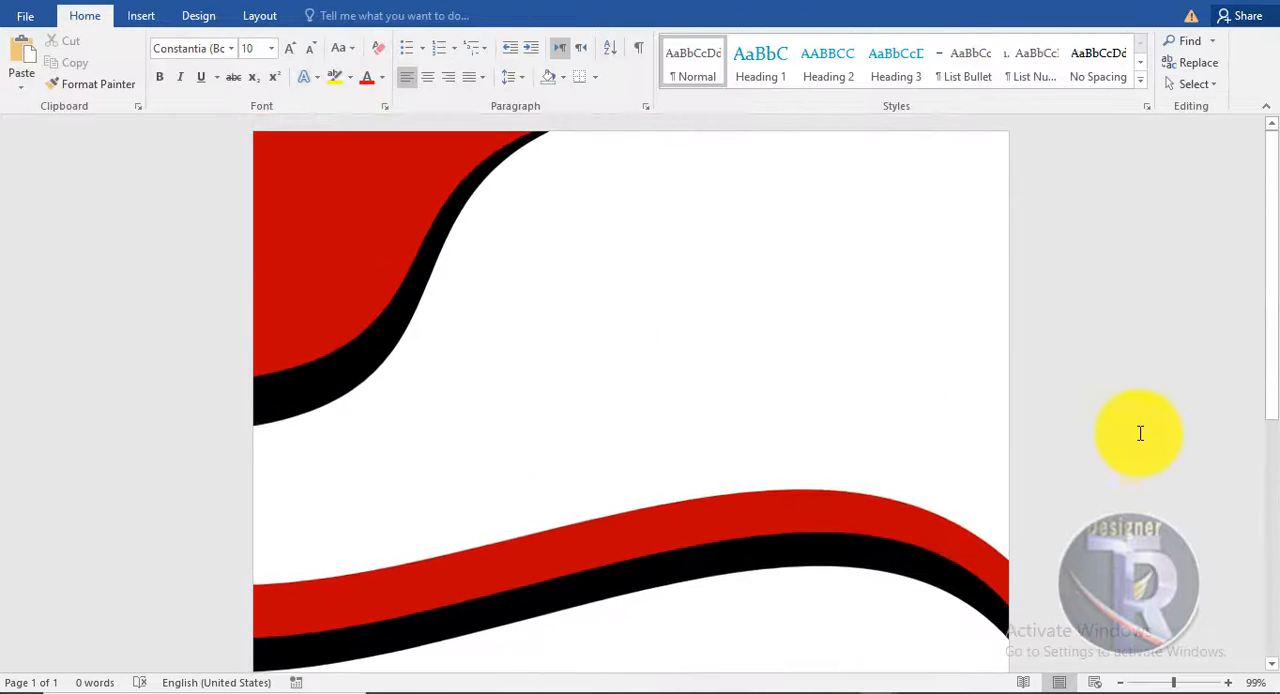
- Insert the picture young-woman-gad3e9eee5_1920 from the flyer video folder
left_click(143, 17)
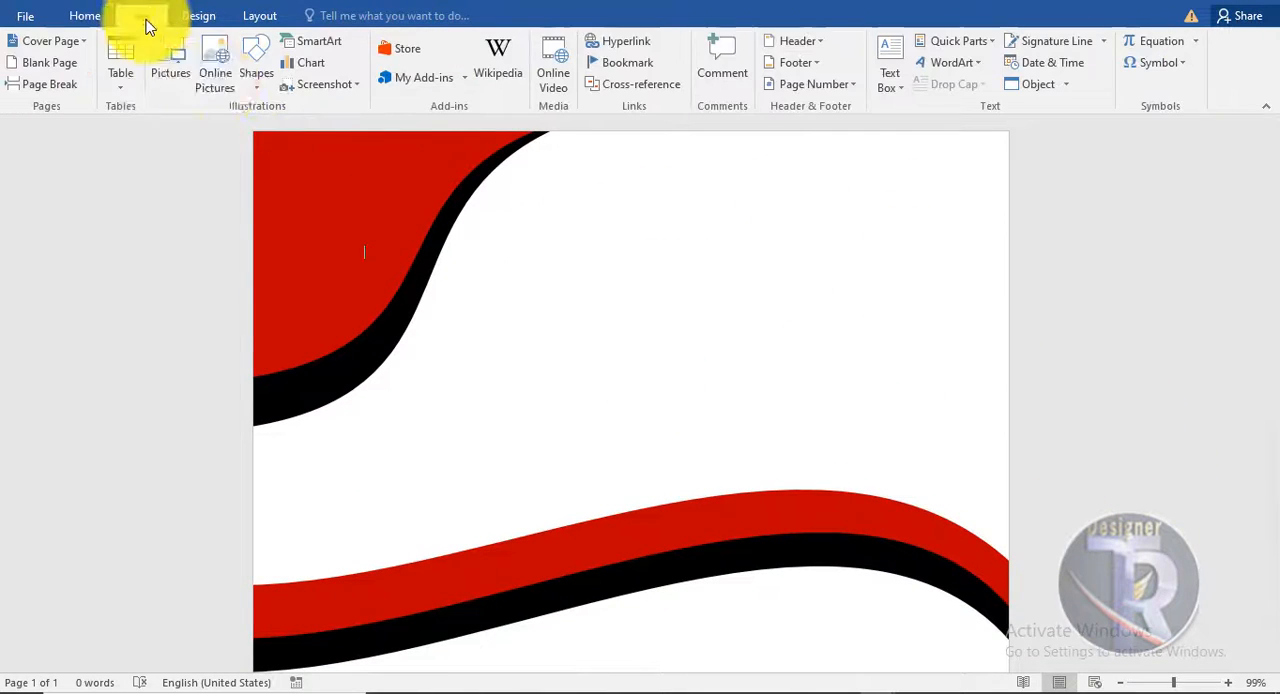
left_click(180, 63)
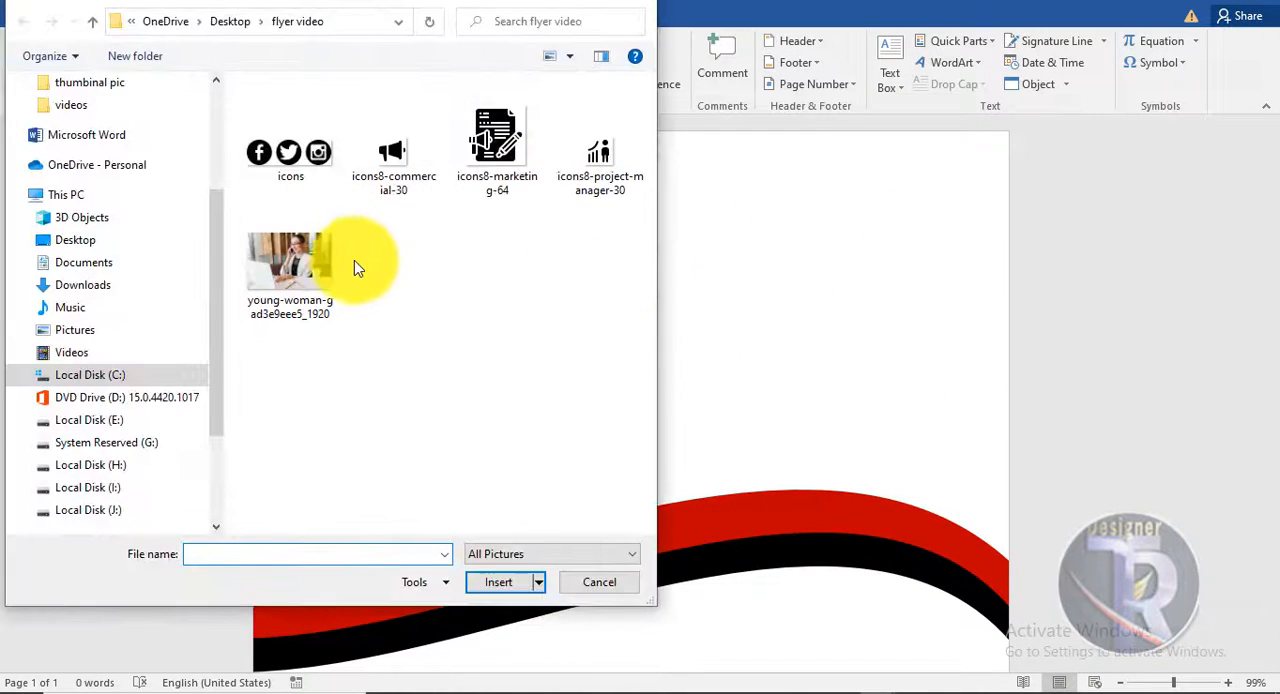
left_click(322, 252)
double_click(322, 251)
- Set the photo's text wrapping to In Front of Text and move it to the page's top-left corner
left_click(873, 70)
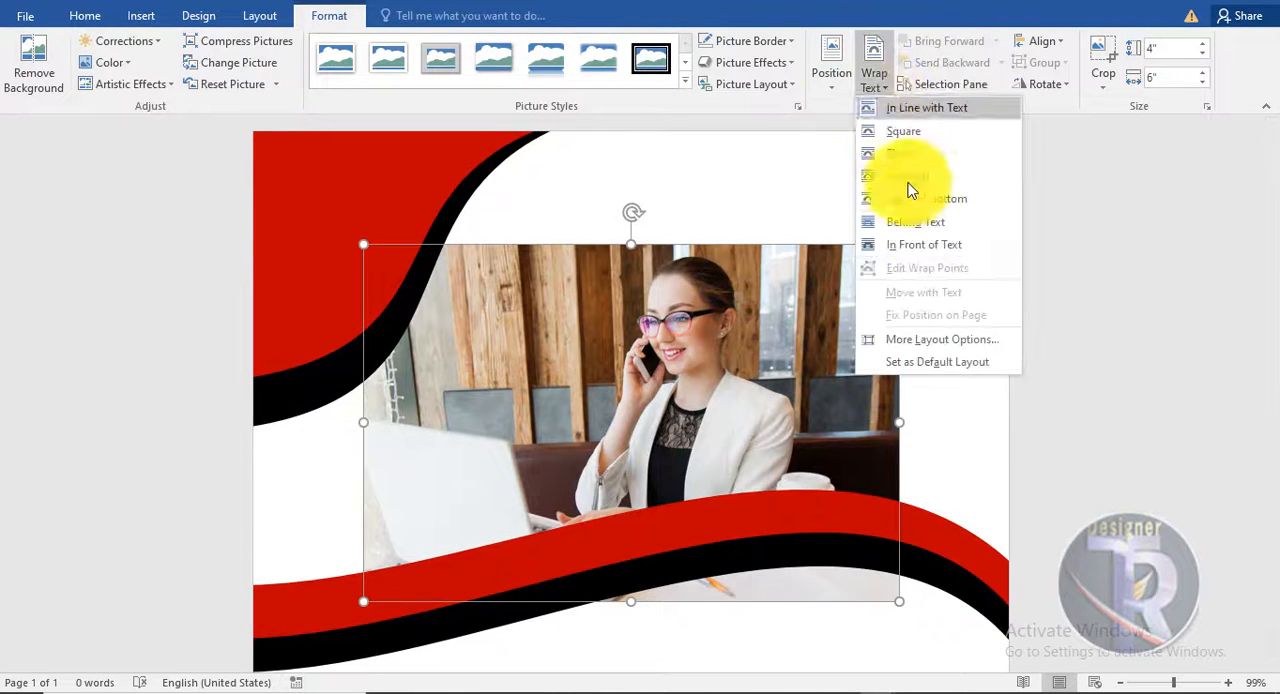
left_click(926, 247)
left_click_drag(771, 309, 677, 234)
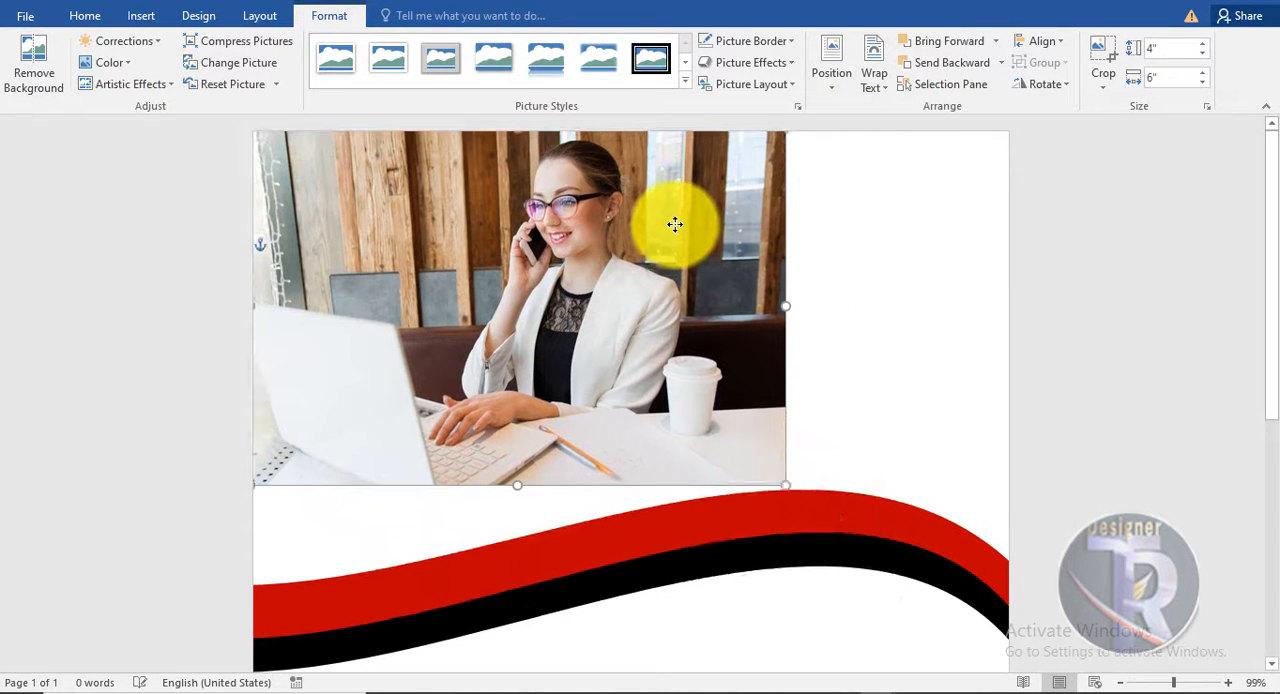
- Enlarge the photo to 5.85" by 8.78" so it spans the page width, and send it behind the curved shapes
left_click_drag(785, 480, 1033, 573)
scroll(990, 528, "down", 2)
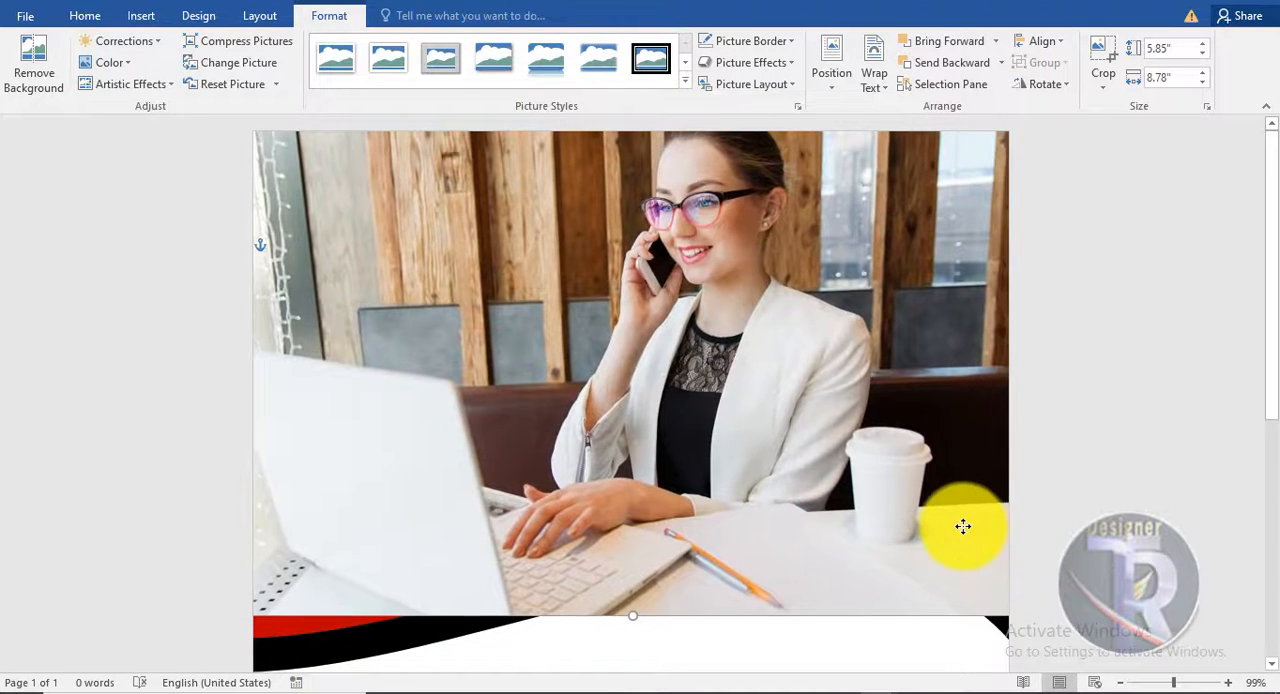
left_click(951, 63)
left_click(1111, 297)
- Move and stretch the upper wave band so it spans the page width over the photo's lower edge
left_click(882, 491)
left_click_drag(826, 491, 969, 534)
mouse_move(919, 349)
left_mouse_down()
mouse_move(929, 372)
mouse_move(915, 372)
left_mouse_up()
scroll(1120, 315, "up", 1)
scroll(1105, 310, "down", 1)
left_click_drag(1271, 316, 1271, 349)
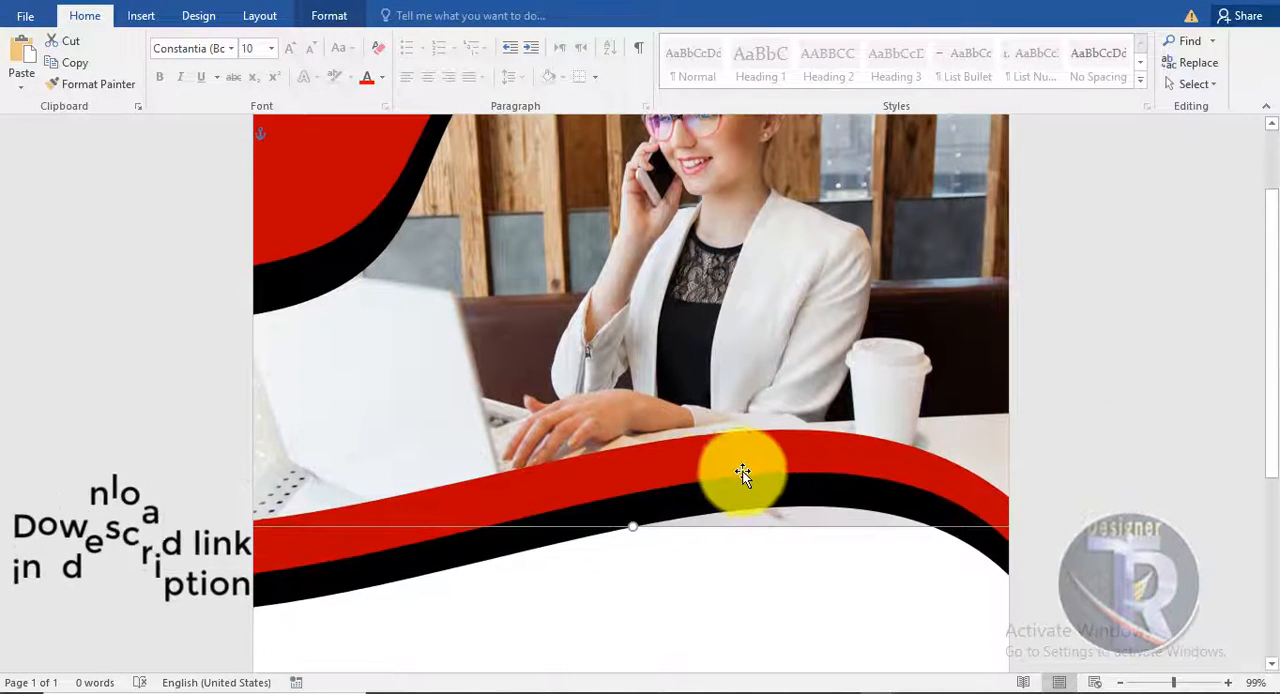
left_click_drag(743, 477, 691, 477)
left_click_drag(989, 524, 1092, 526)
mouse_move(944, 488)
left_mouse_down()
mouse_move(946, 514)
mouse_move(943, 495)
left_mouse_up()
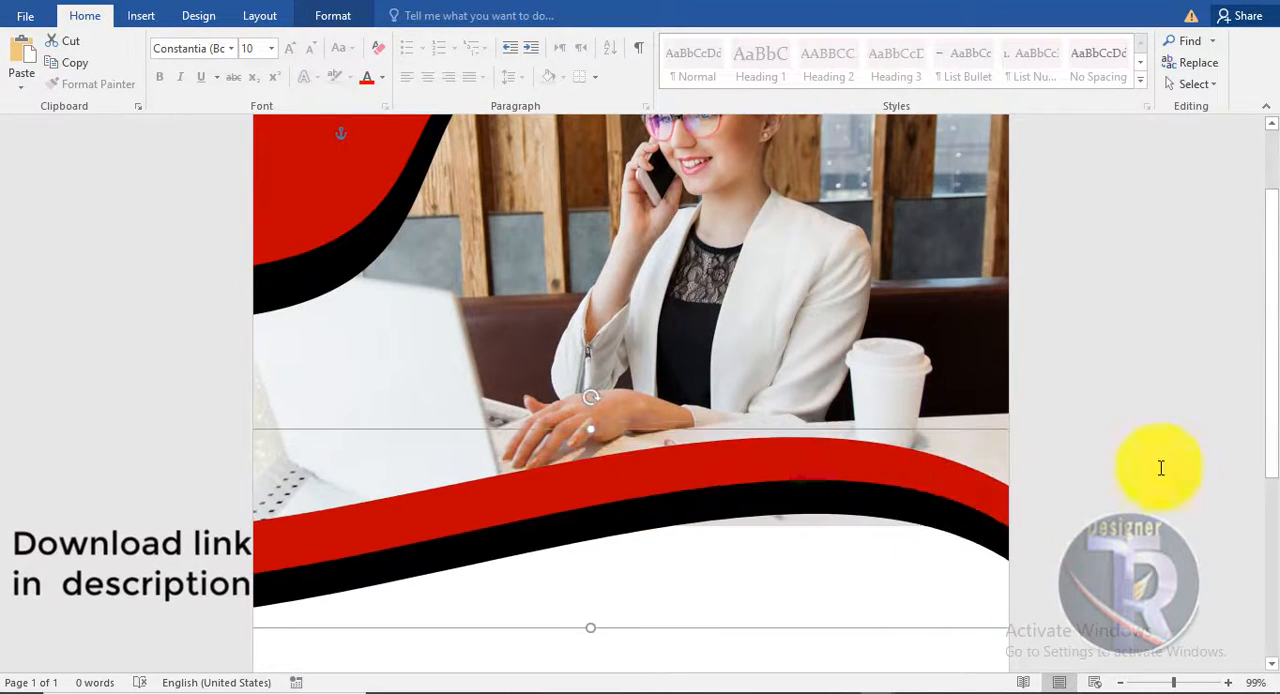
left_click(1161, 469)
- Crop the photo's lower edge slightly, down to a height of 5.74"
left_click(911, 357)
scroll(1179, 425, "up", 2)
scroll(1150, 400, "down", 5)
scroll(1131, 371, "up", 5)
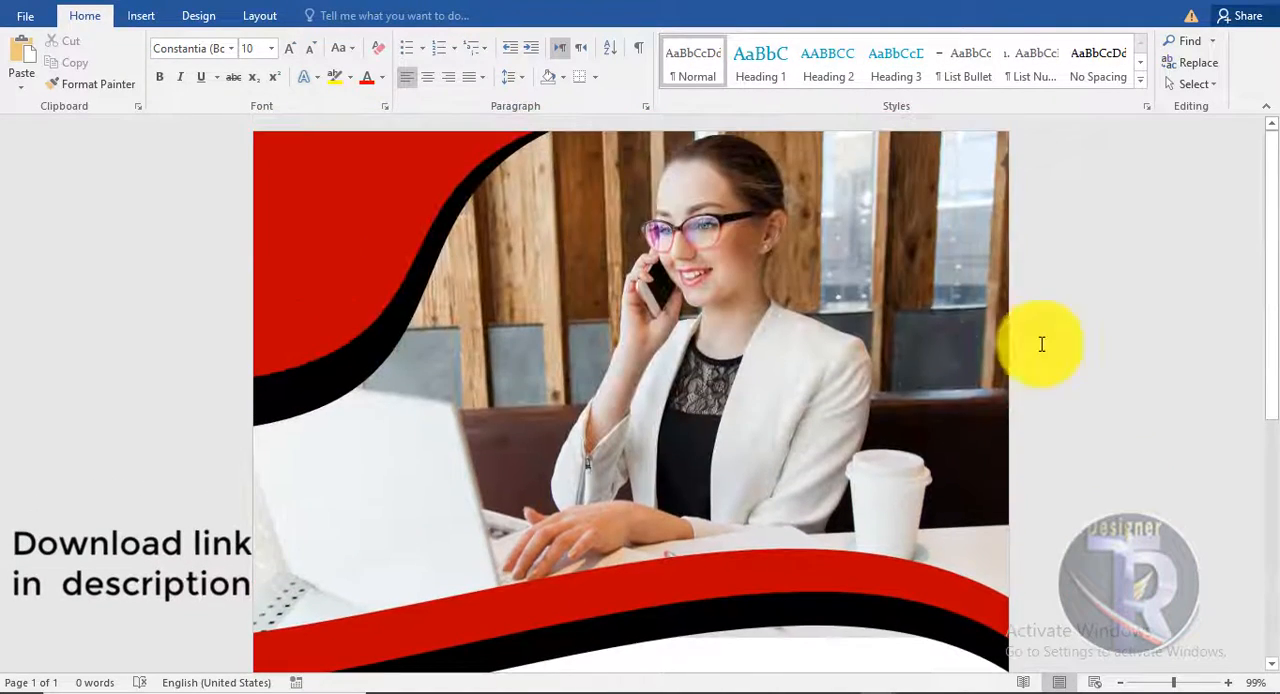
scroll(1040, 346, "down", 3)
scroll(937, 363, "up", 2)
left_click(322, 18)
left_click(1103, 88)
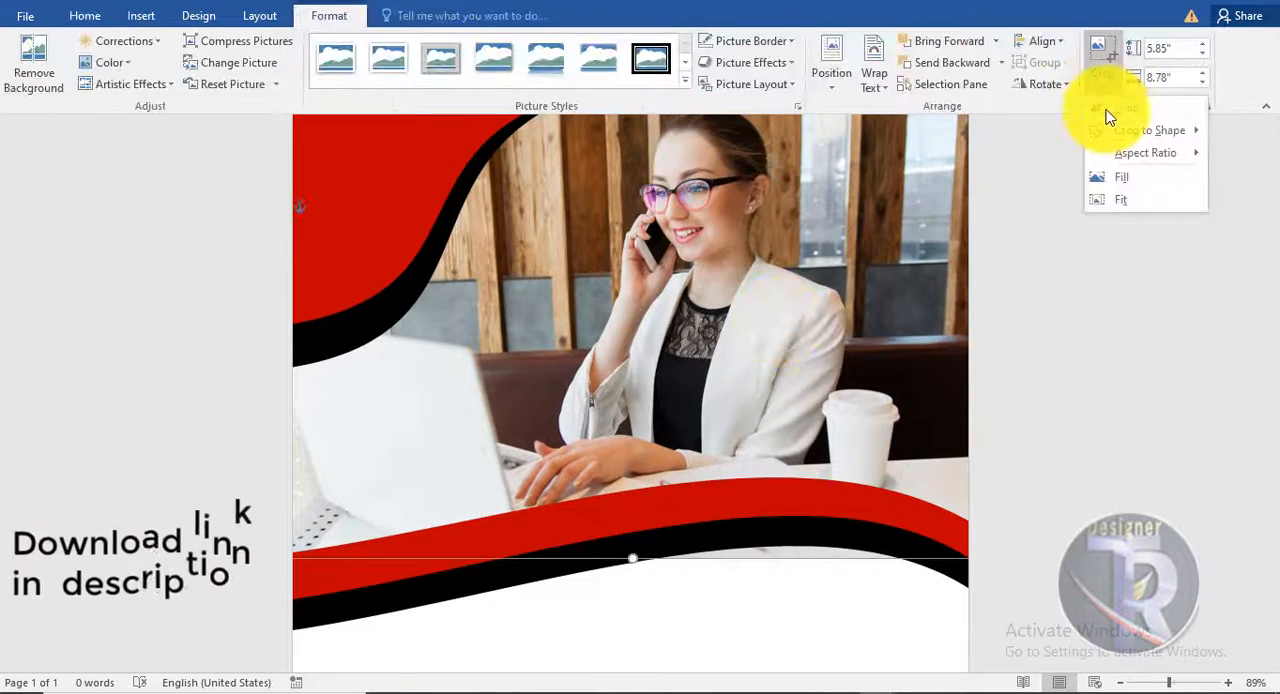
left_click(1103, 110)
left_click(1068, 235)
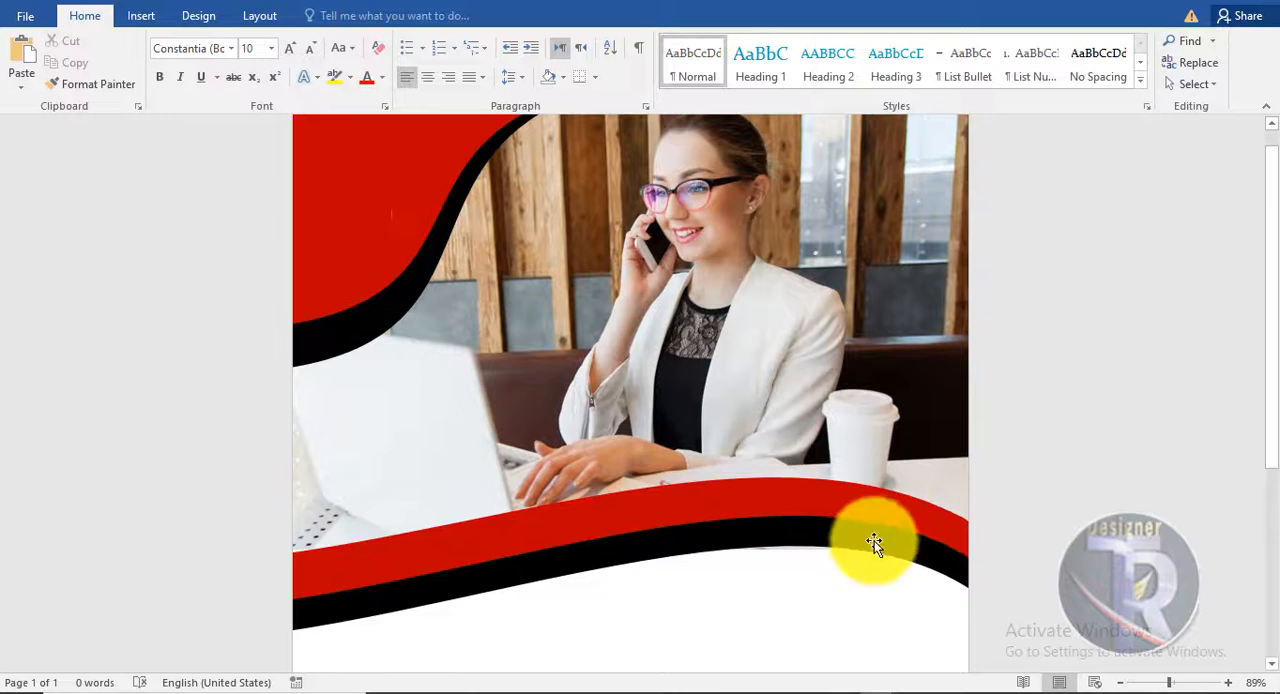
- Adjust the upper wave band slightly to the left over the photo's lower edge
left_click_drag(874, 541, 830, 541)
left_click(1170, 526)
scroll(1162, 517, "down", 2)
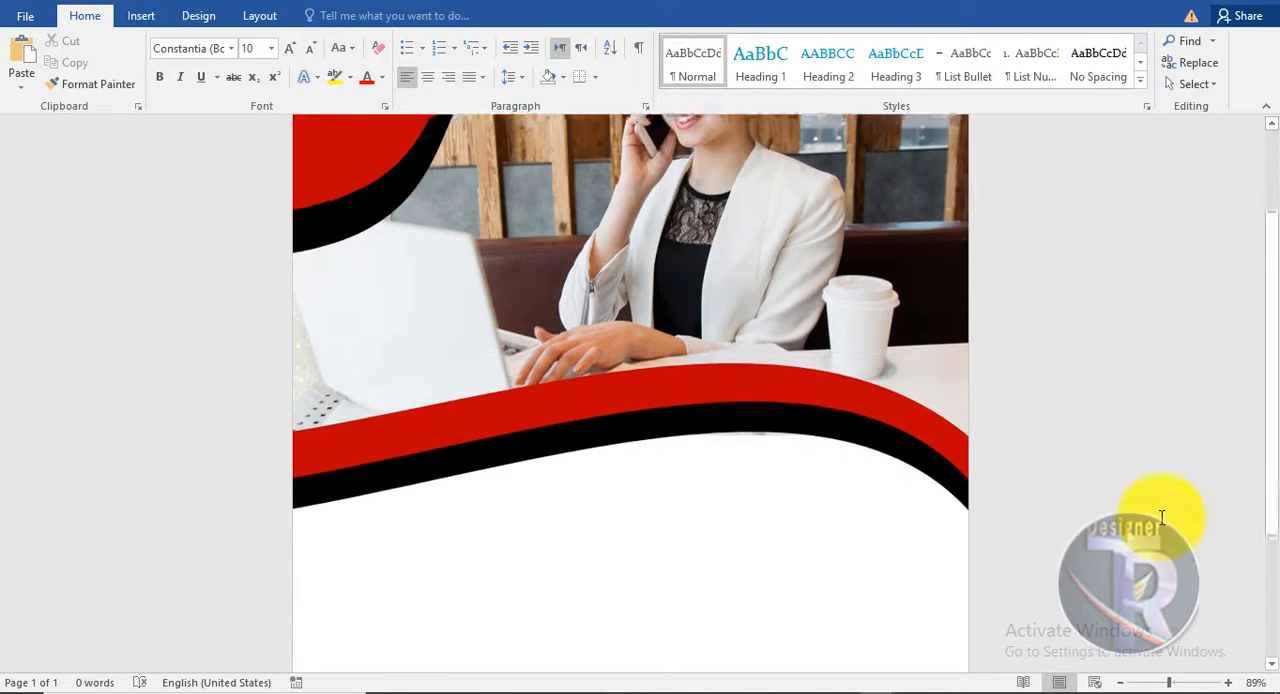
scroll(1162, 517, "down", 3)
scroll(1140, 423, "up", 5)
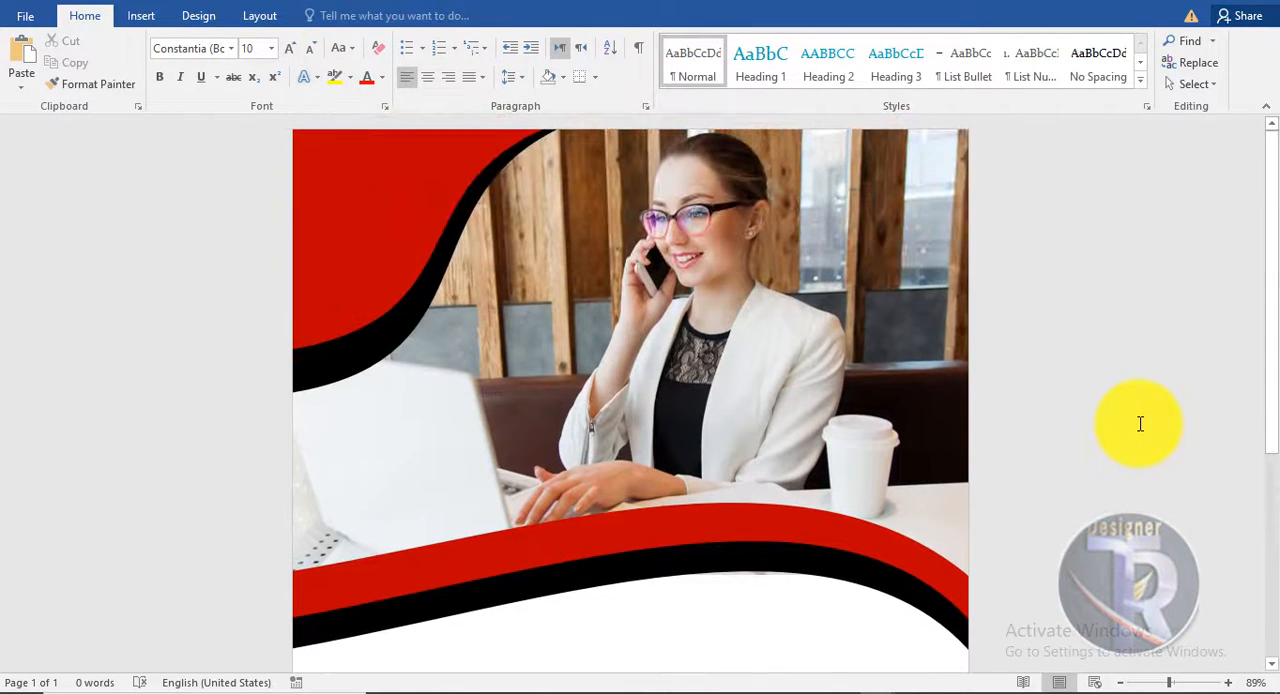
left_click(894, 294)
left_click(312, 17)
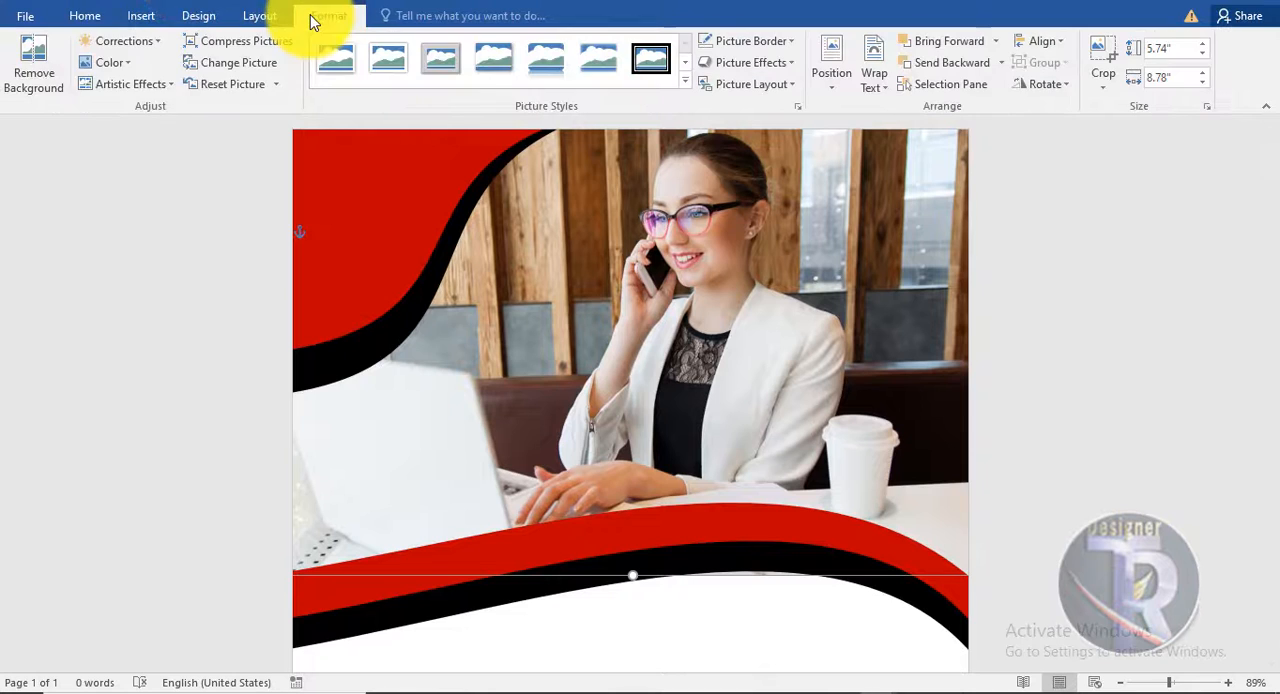
left_click(113, 63)
left_click(149, 43)
left_click(152, 44)
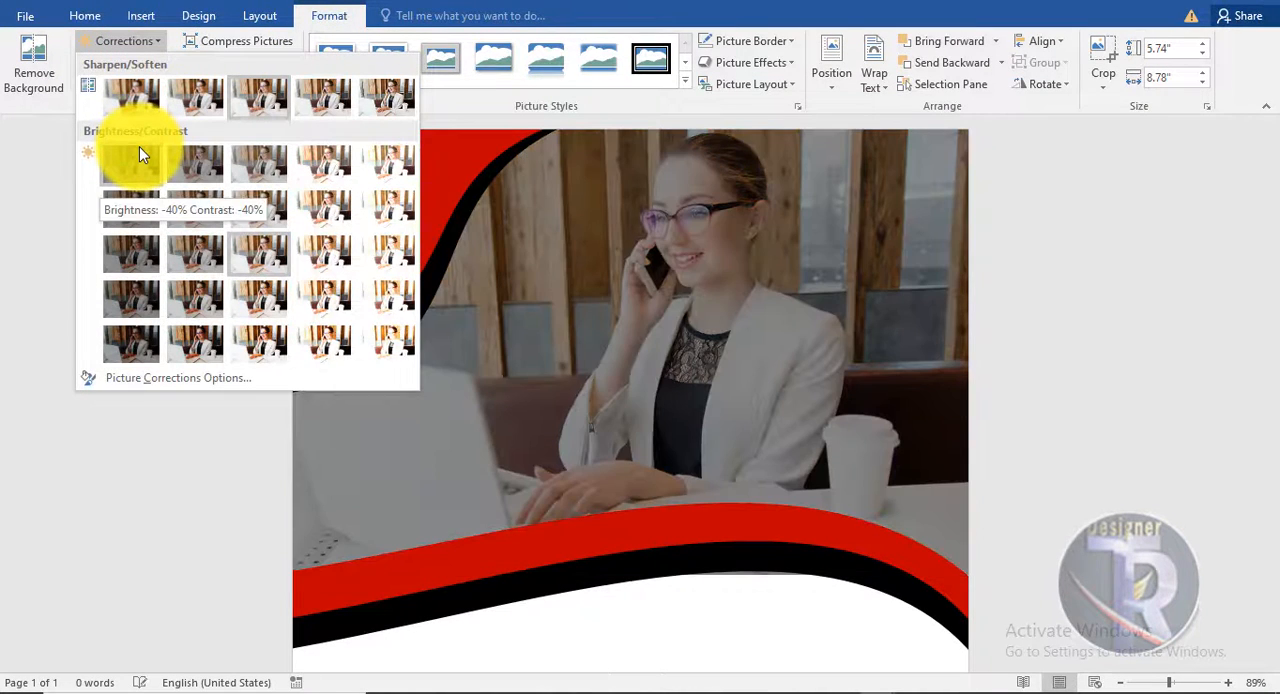
left_click(1074, 263)
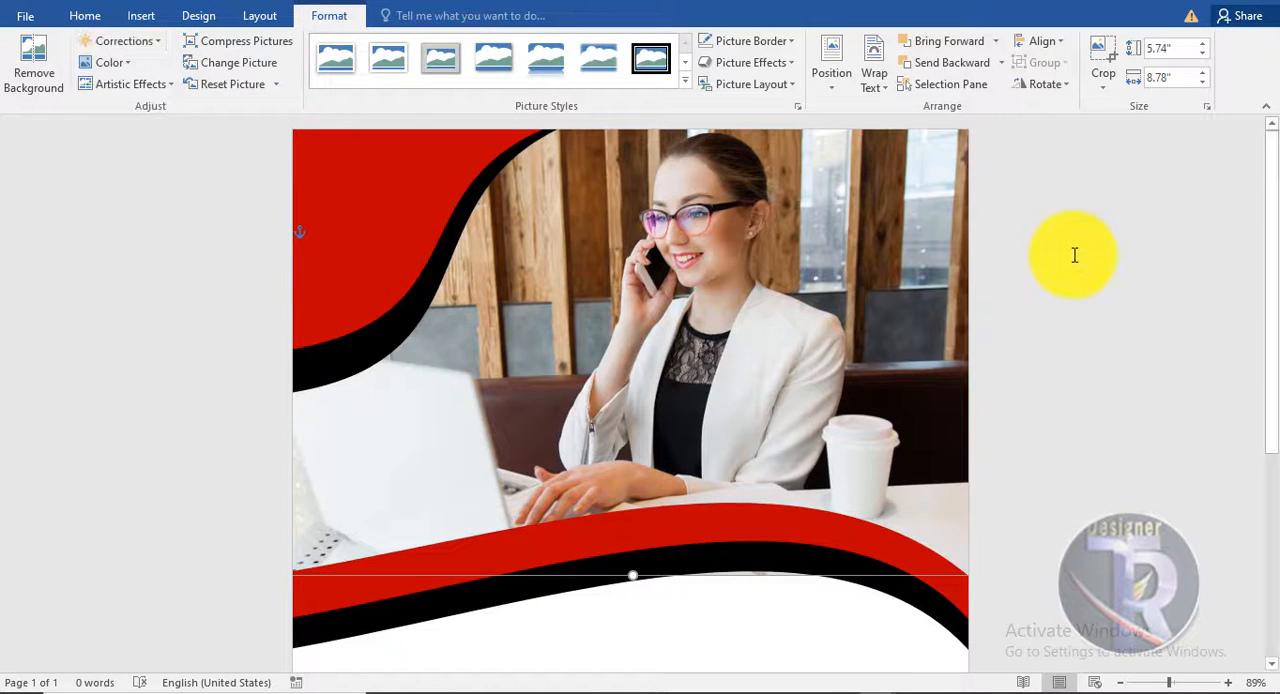
left_click(1074, 254)
- Insert a WordArt text in the plain black fill style and make it read LOGO
left_click(143, 15)
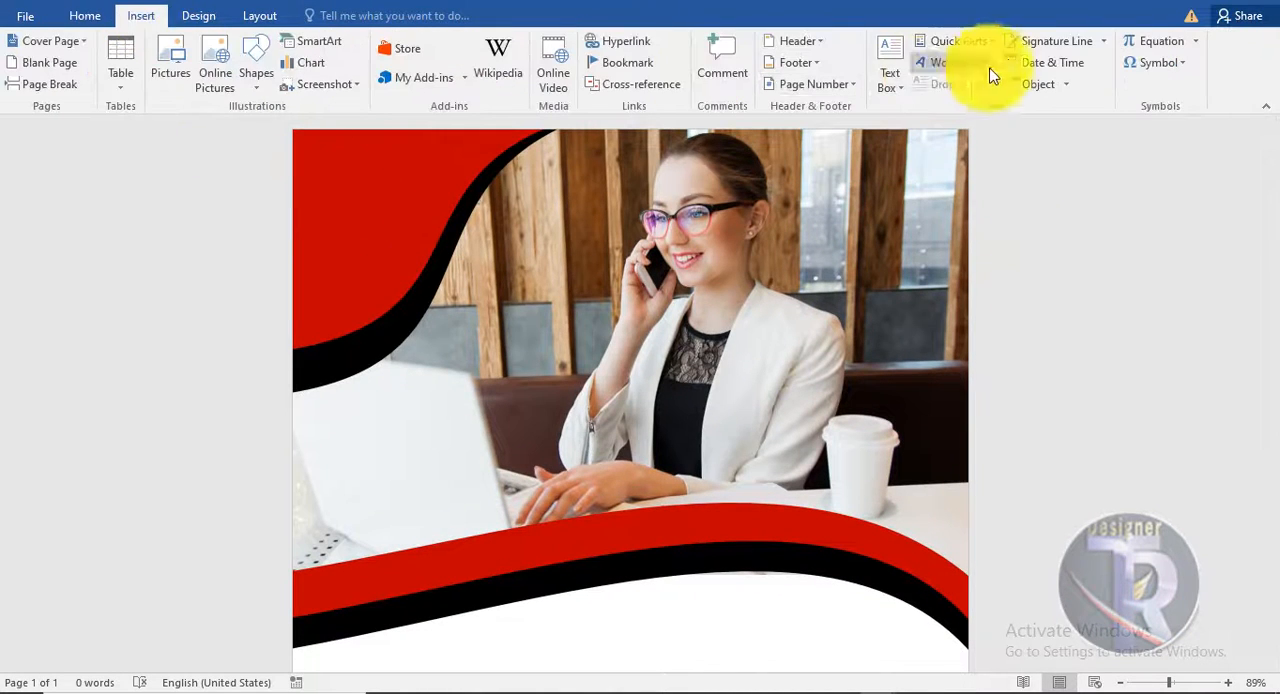
left_click(944, 64)
left_click(940, 106)
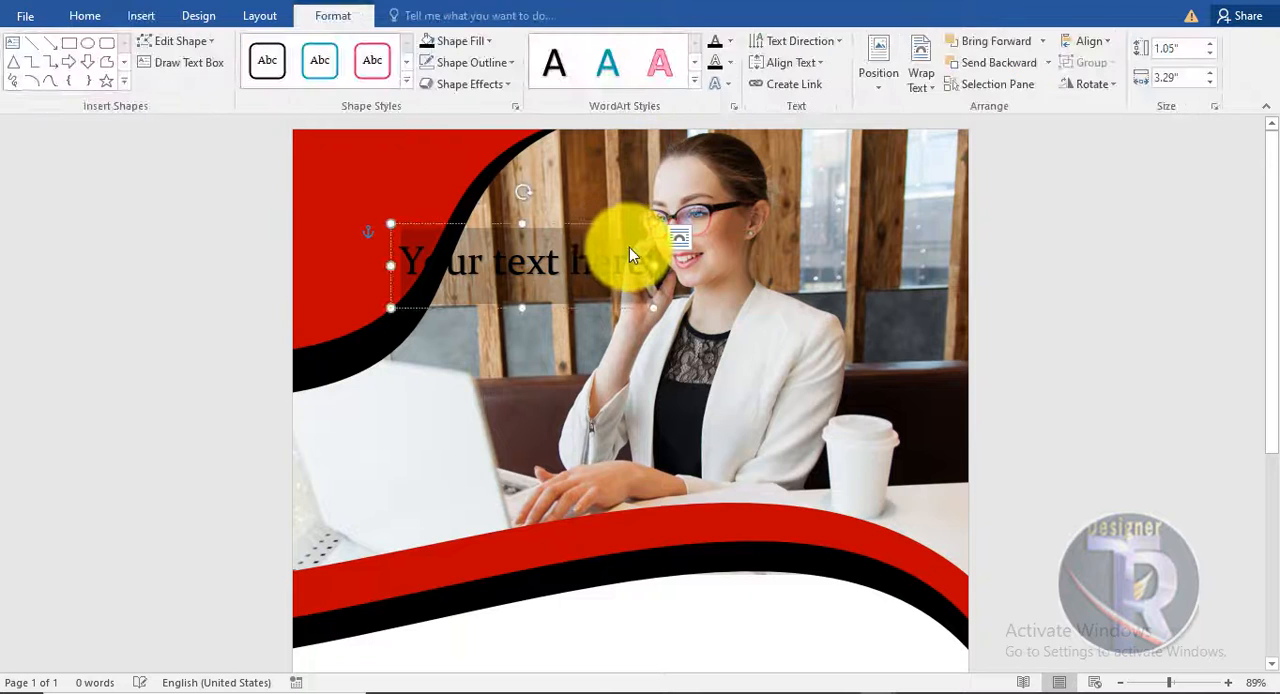
key("Delete")
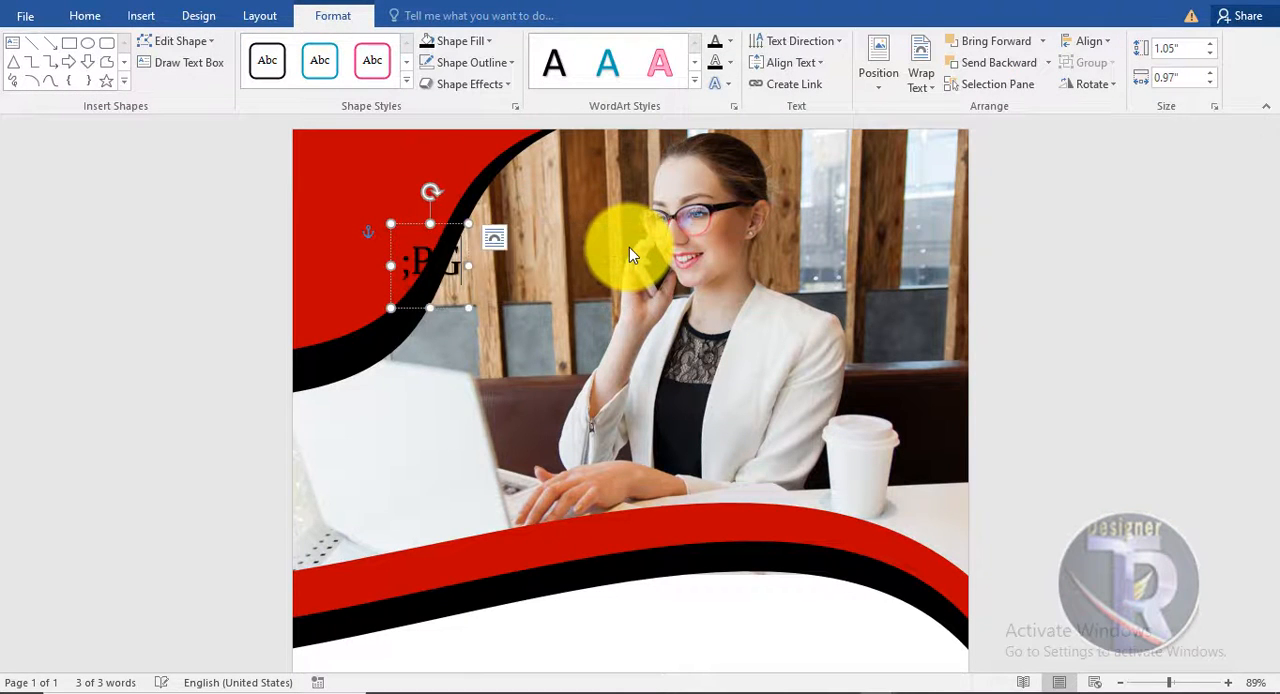
type("Lo")
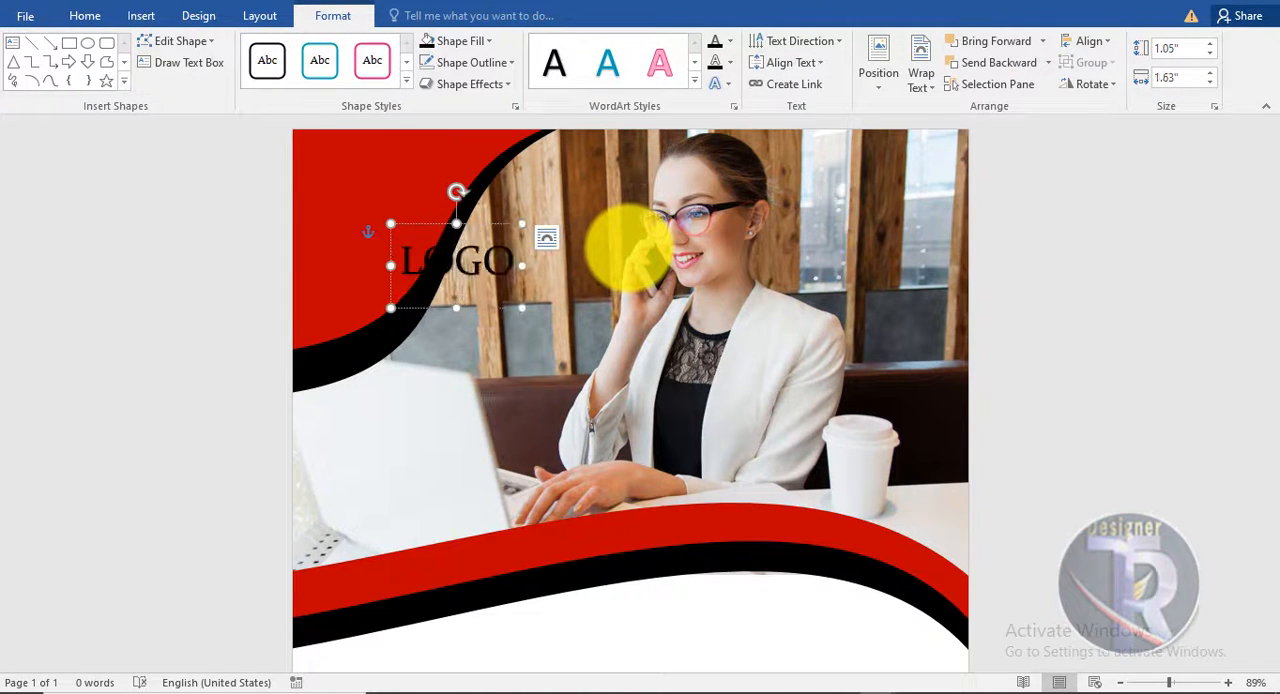
- Set the LOGO text's font to Stretch Pro and move it to the page's upper-right corner
left_click(88, 16)
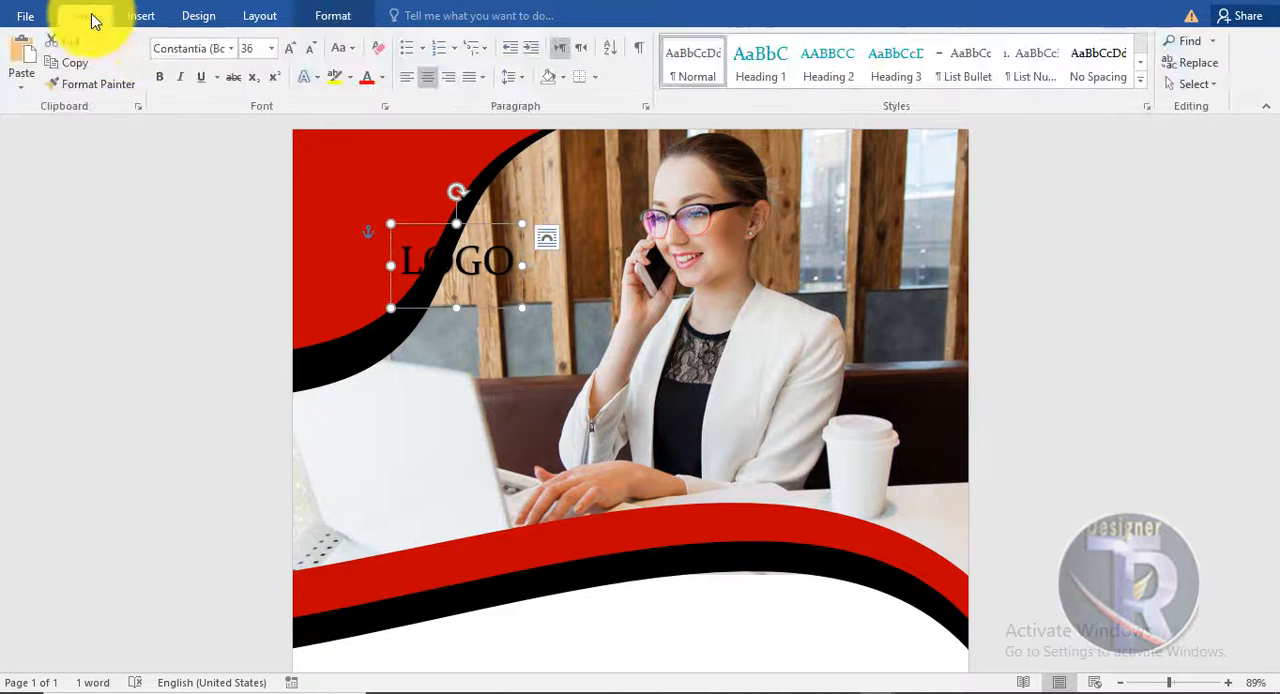
left_click(232, 49)
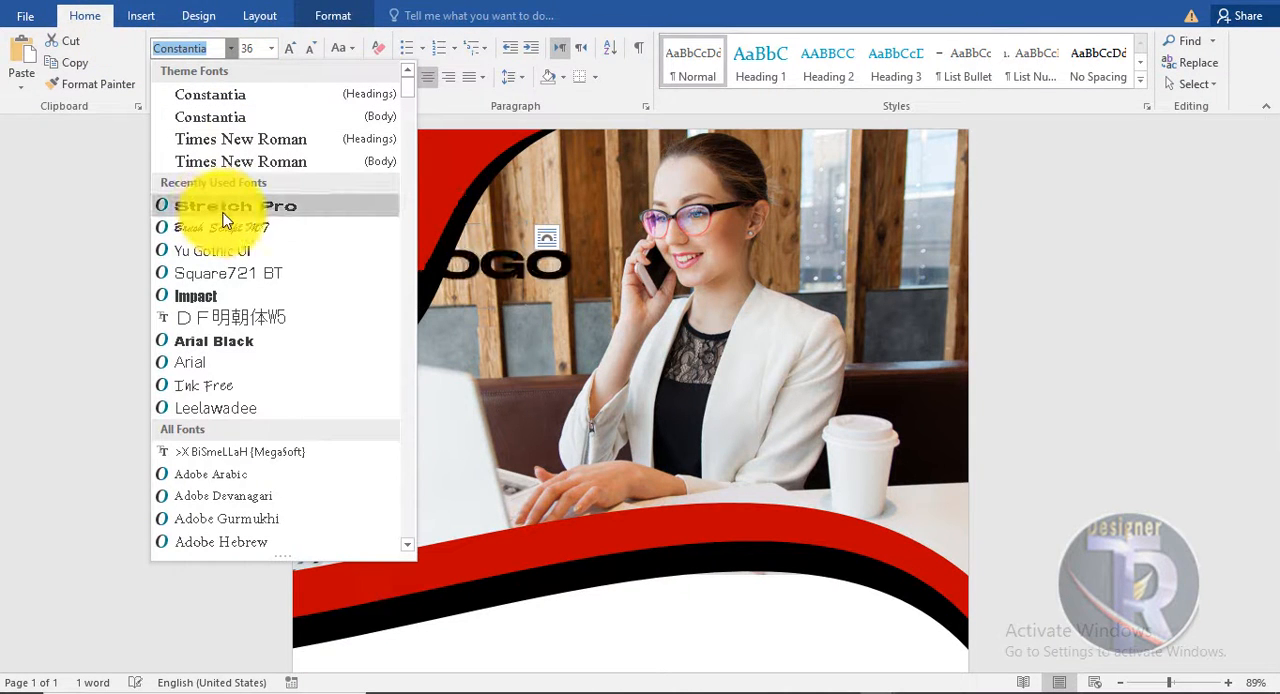
left_click(224, 208)
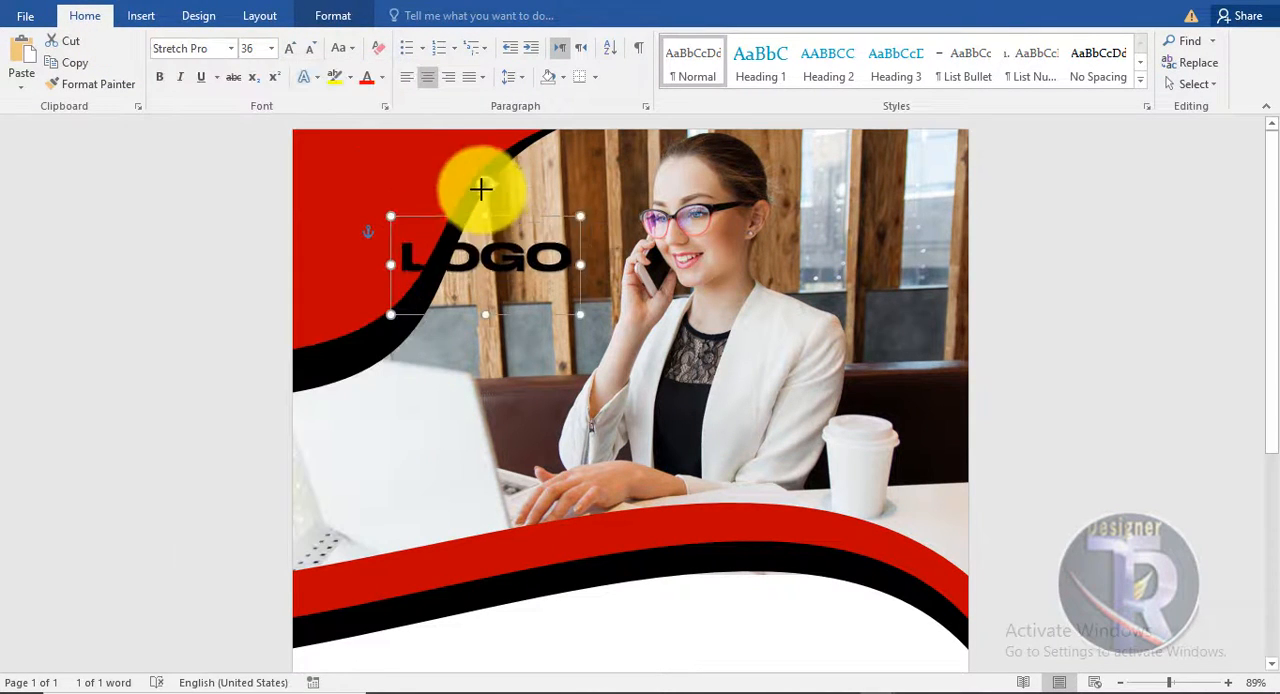
left_click_drag(500, 193, 882, 133)
- Change the font color of the LOGO text to white
left_click(381, 77)
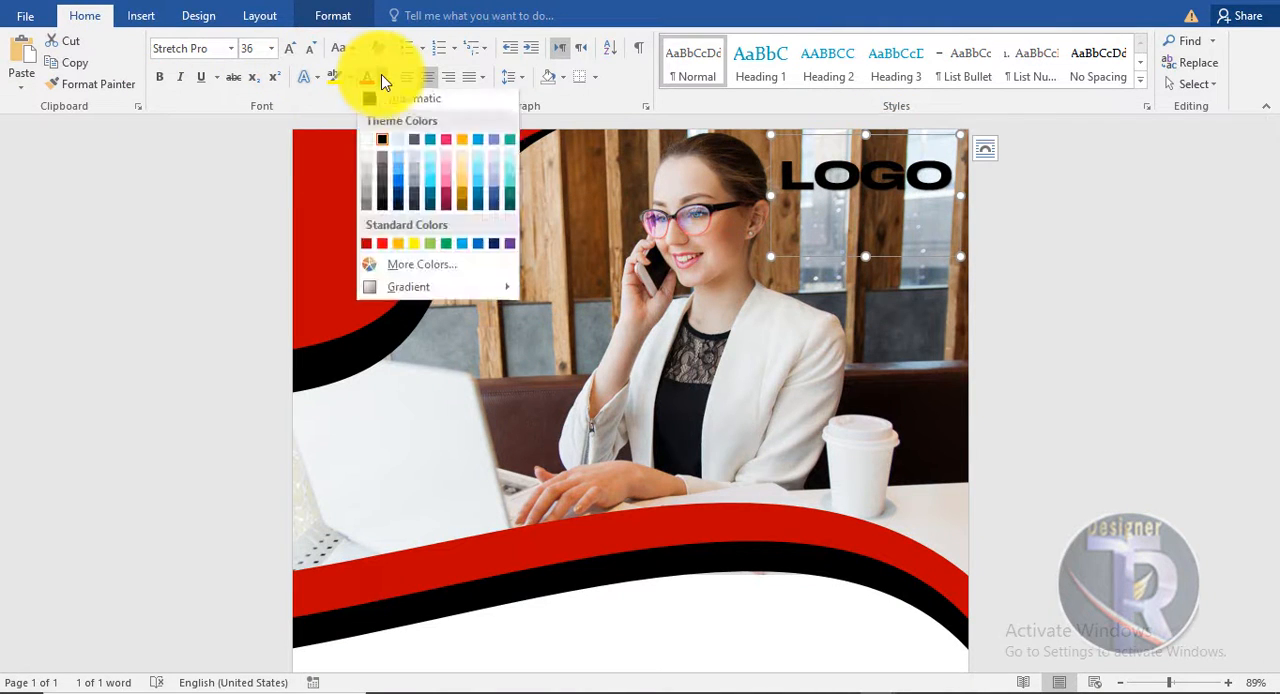
left_click(369, 139)
left_click(983, 207)
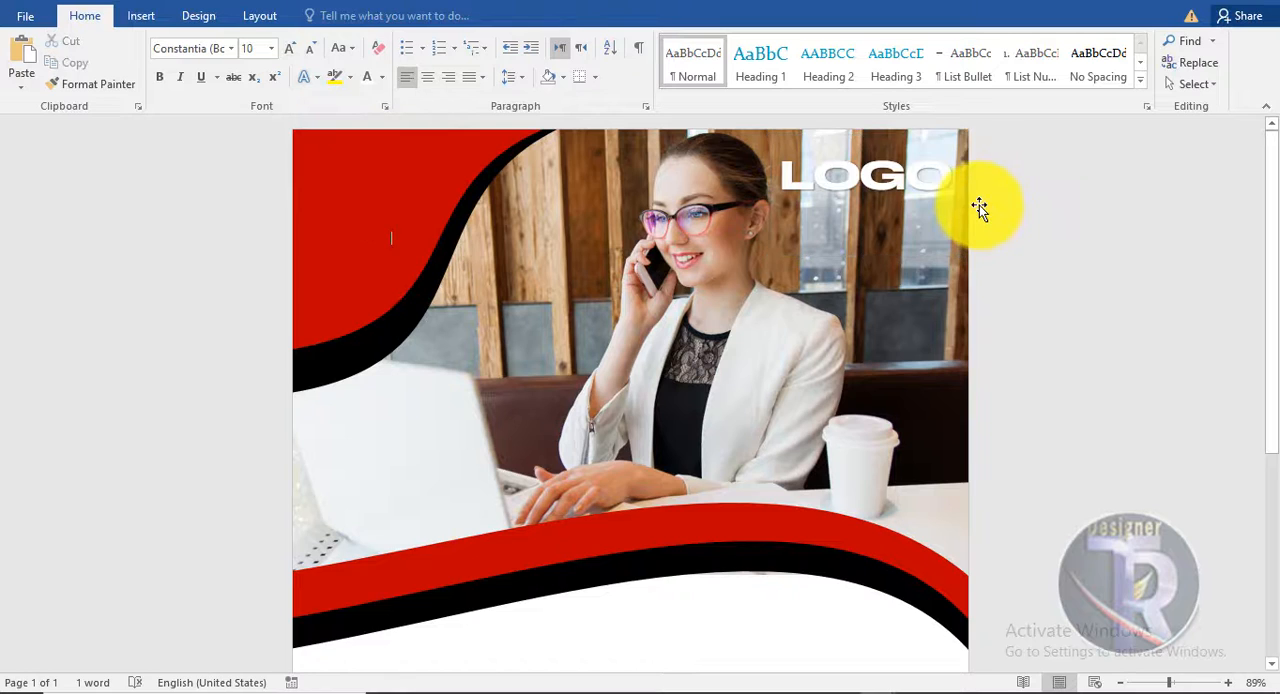
left_click(920, 165)
left_click(914, 142)
left_click(921, 178)
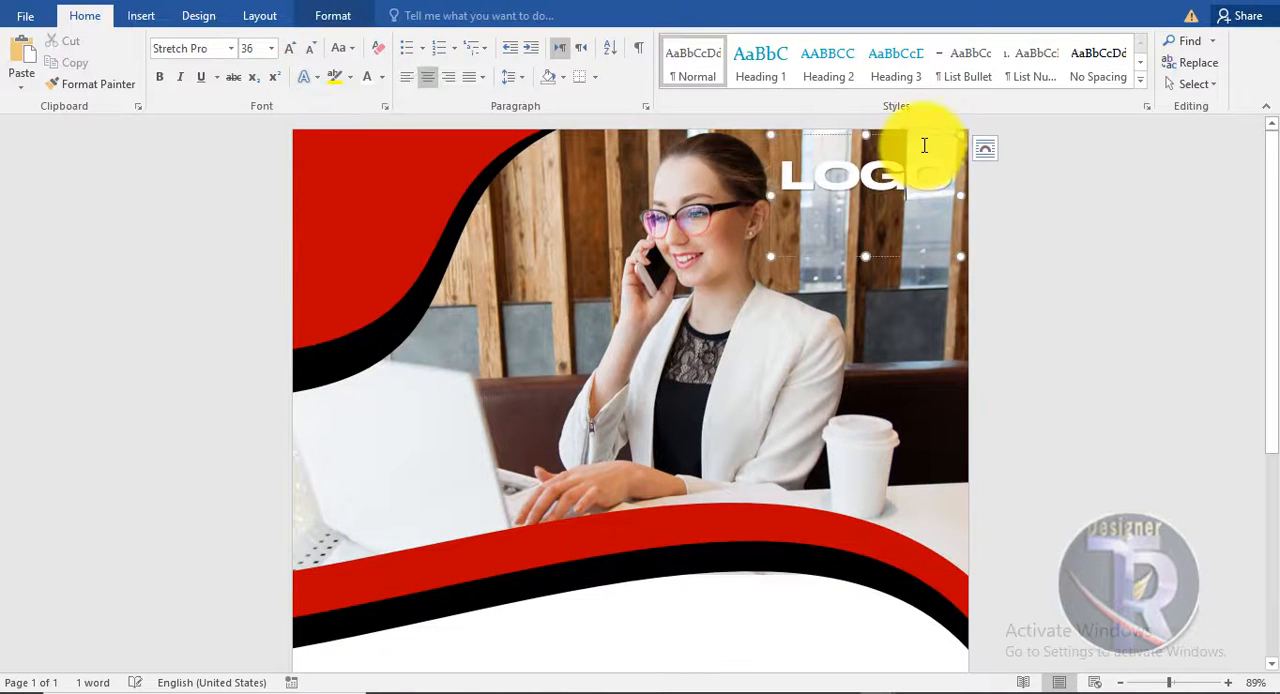
left_click(381, 78)
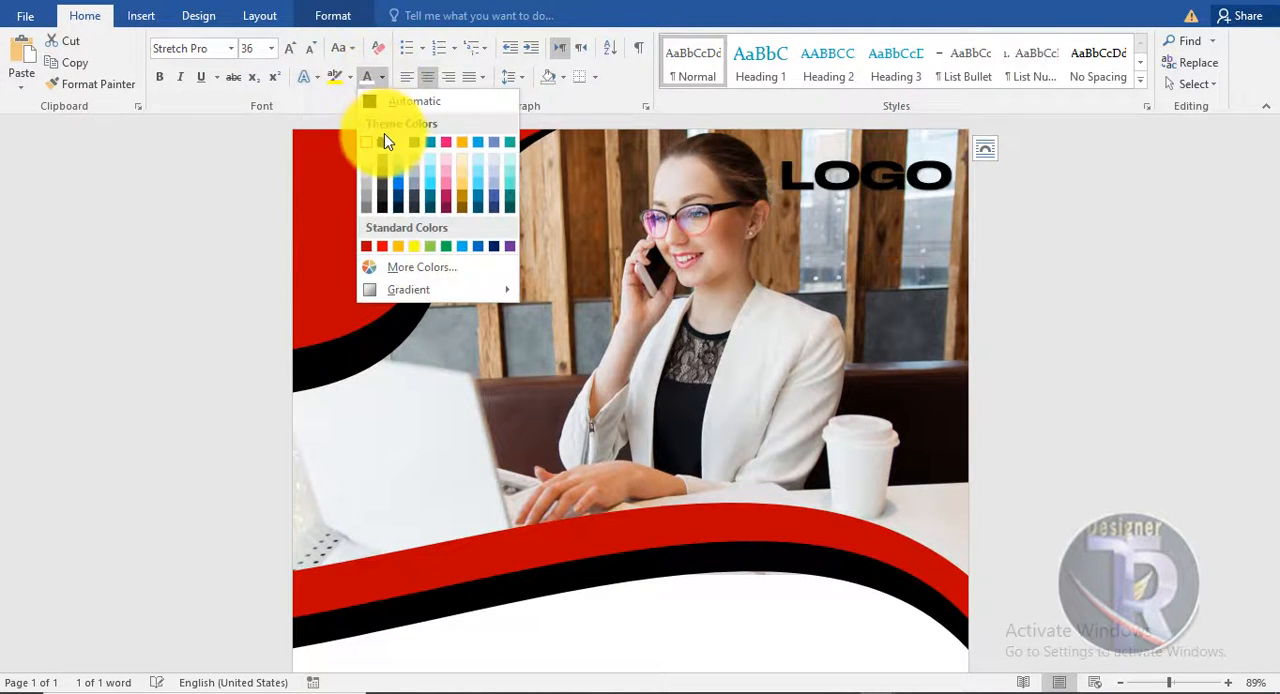
left_click(368, 140)
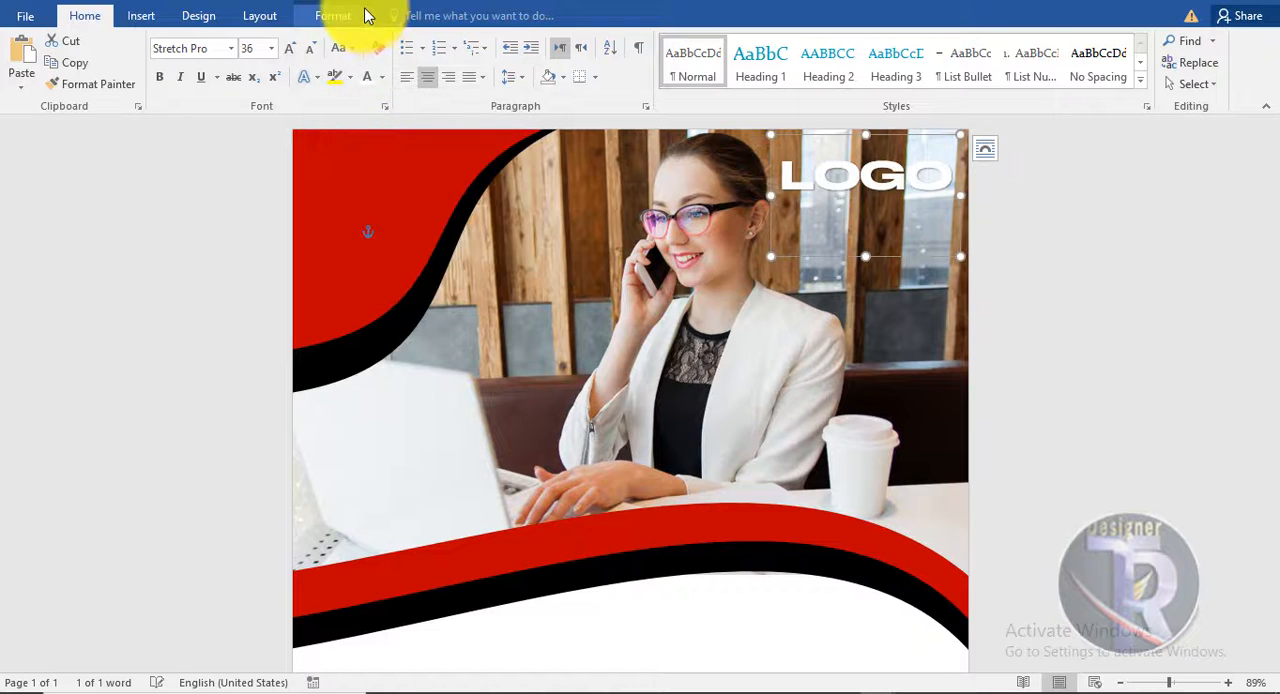
- Give the LOGO text a black outline
left_click(340, 15)
left_click(729, 62)
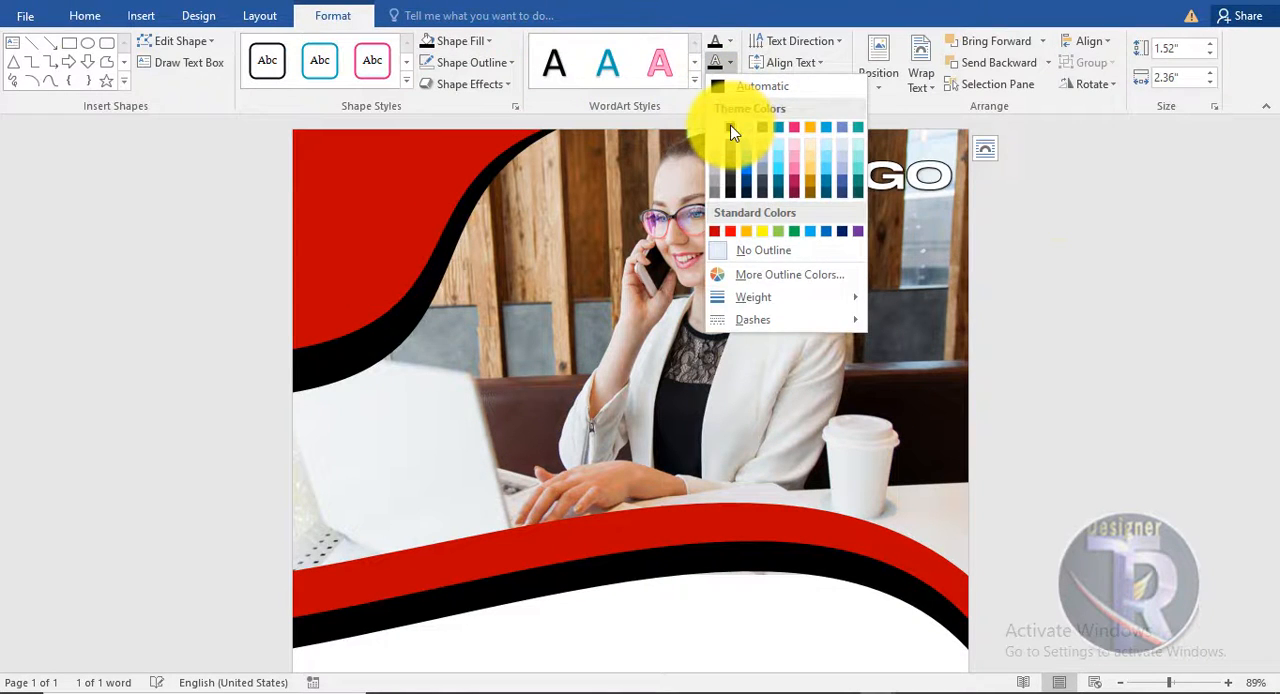
left_click(731, 131)
left_click(1086, 294)
- Insert a plain black WordArt text and place it in the left part of the white area between the two wave bands
scroll(1086, 294, "down", 7)
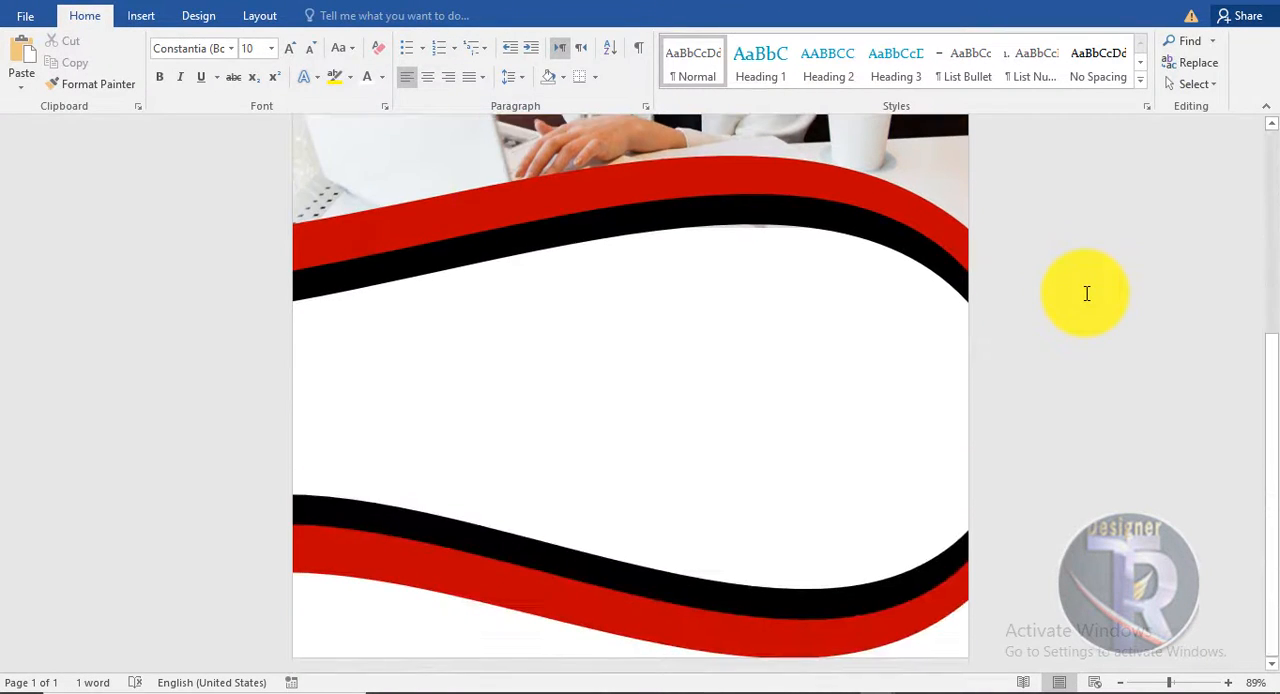
left_click(141, 15)
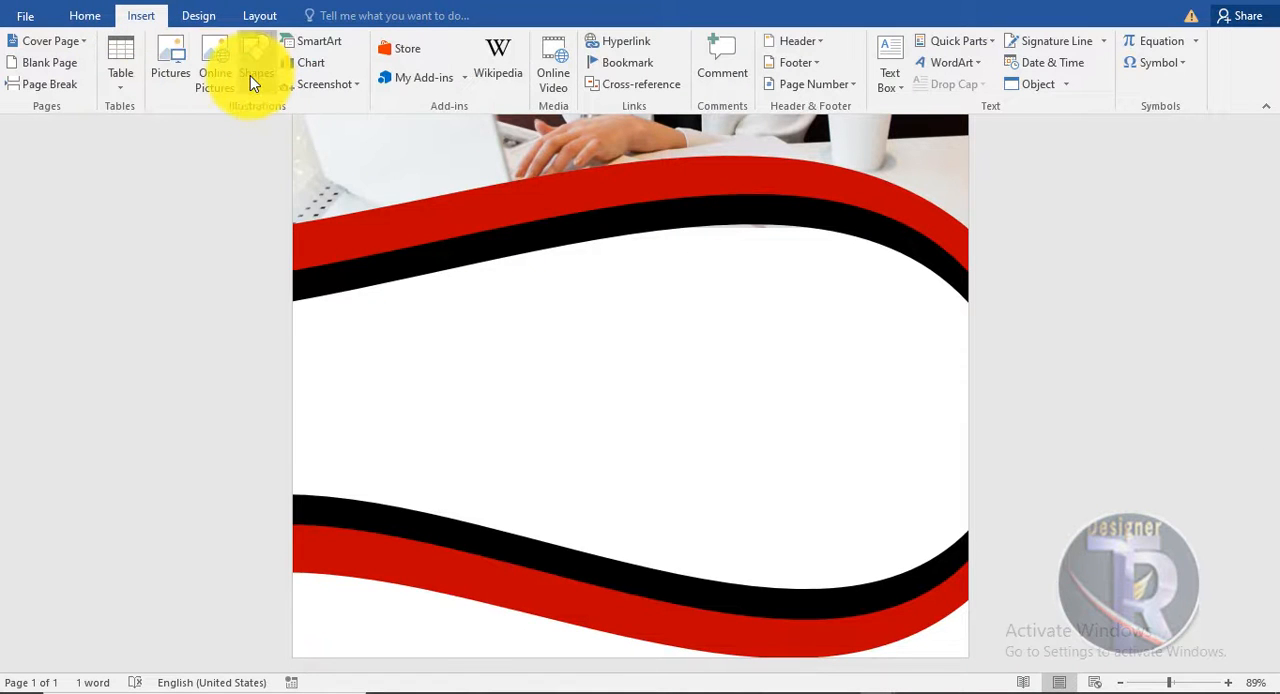
left_click(250, 75)
left_click(948, 66)
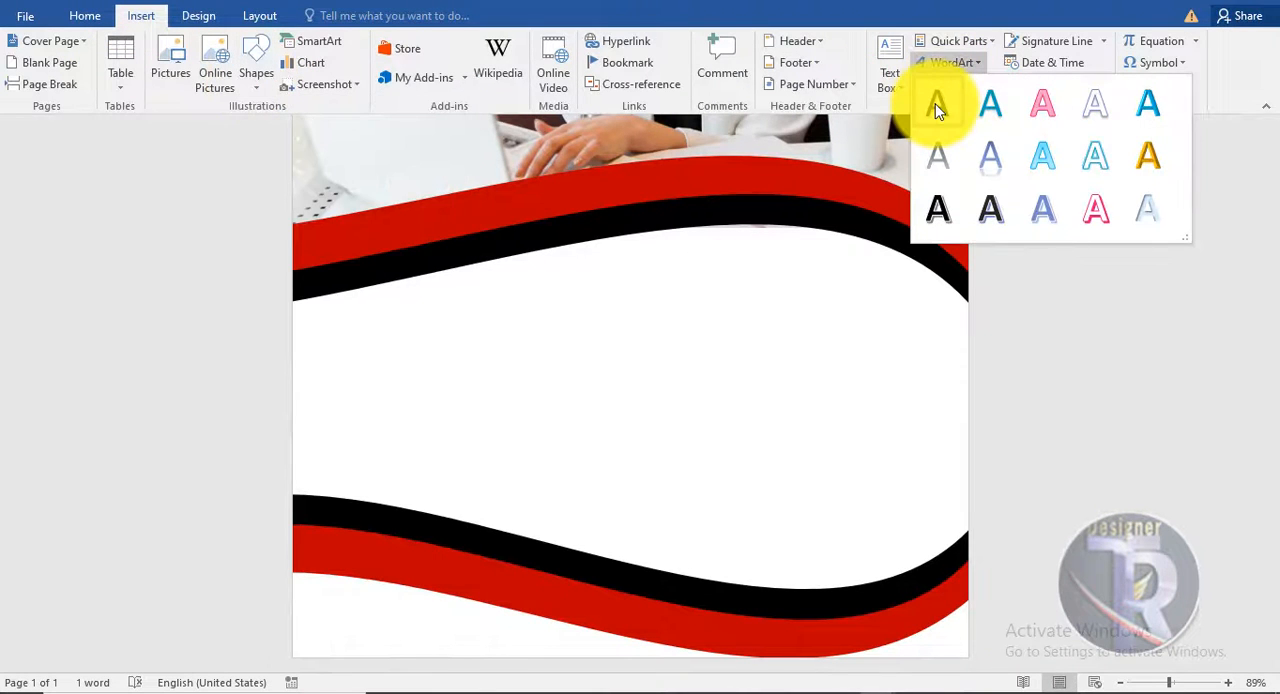
left_click(936, 108)
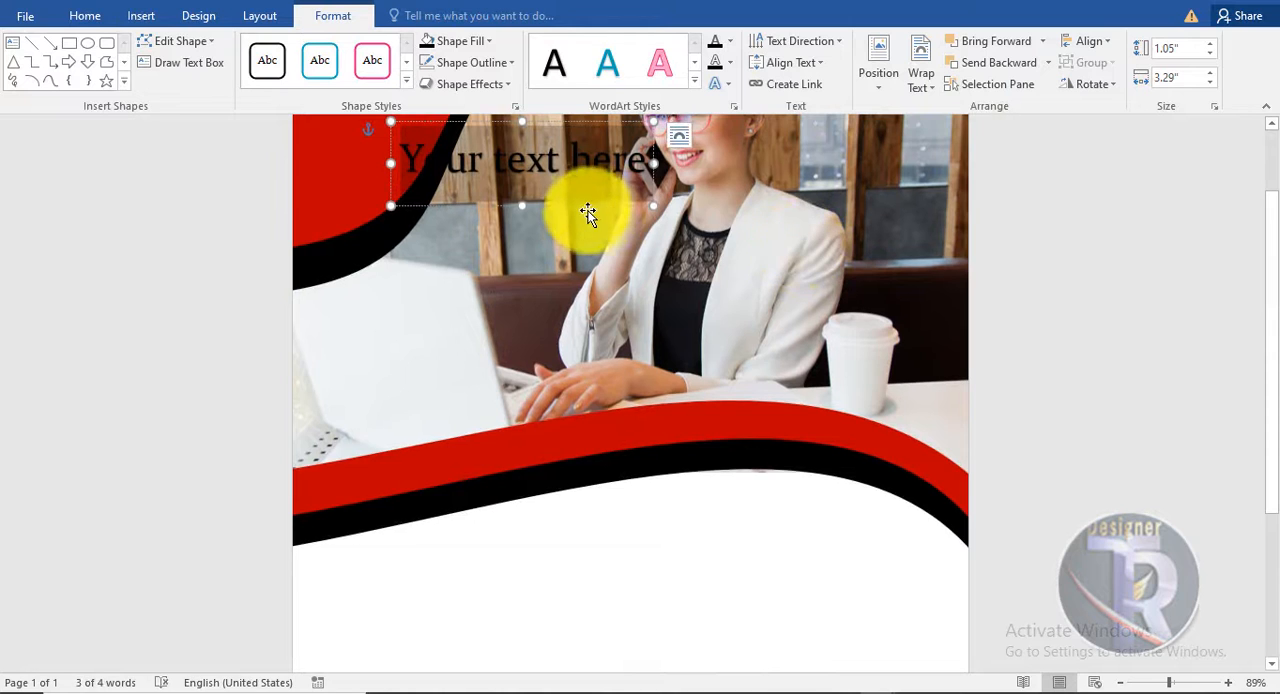
left_click_drag(586, 214, 559, 622)
scroll(535, 500, "down", 3)
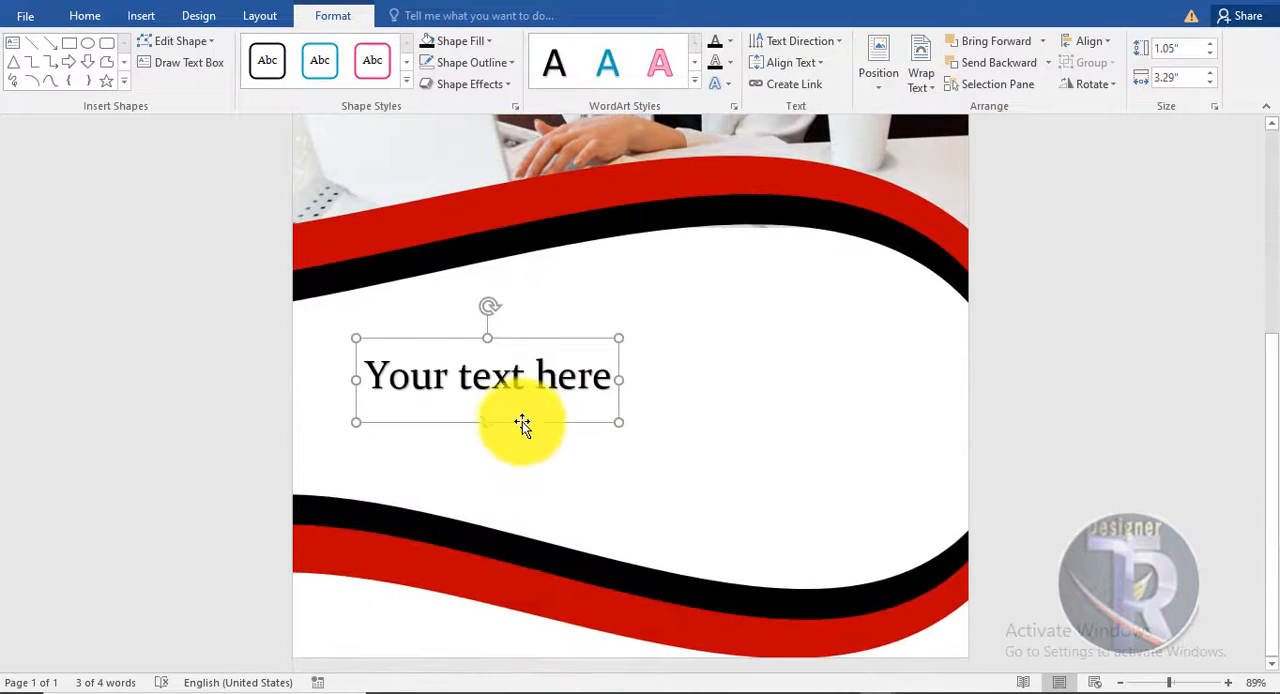
left_click_drag(523, 429, 486, 397)
left_click_drag(579, 363, 508, 373)
left_click_drag(480, 317, 571, 300)
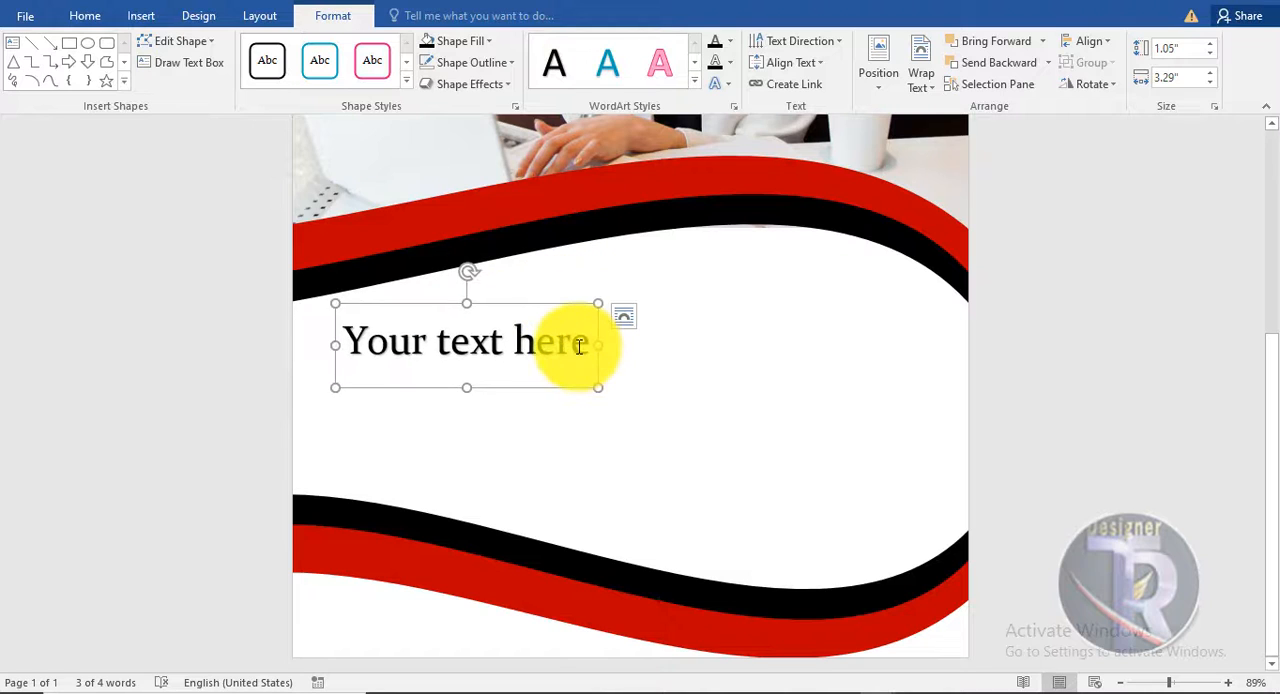
- Replace the placeholder wording of the new WordArt with "About US"
triple_click(466, 363)
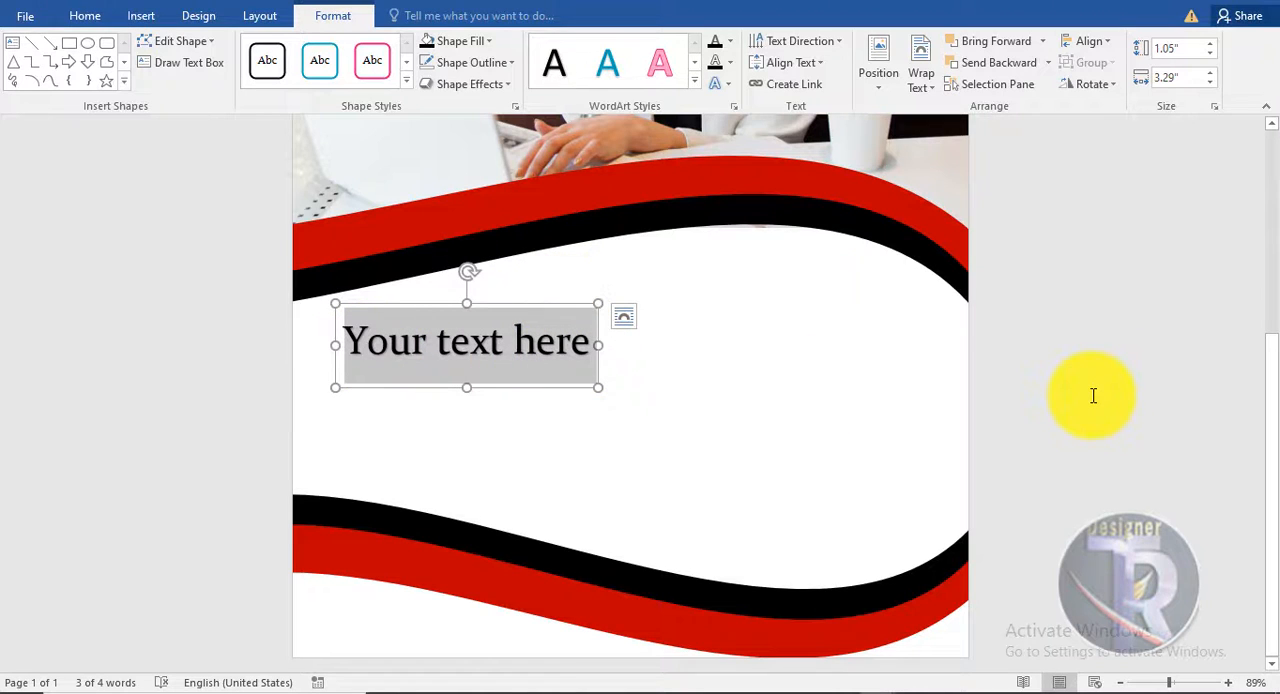
type("a")
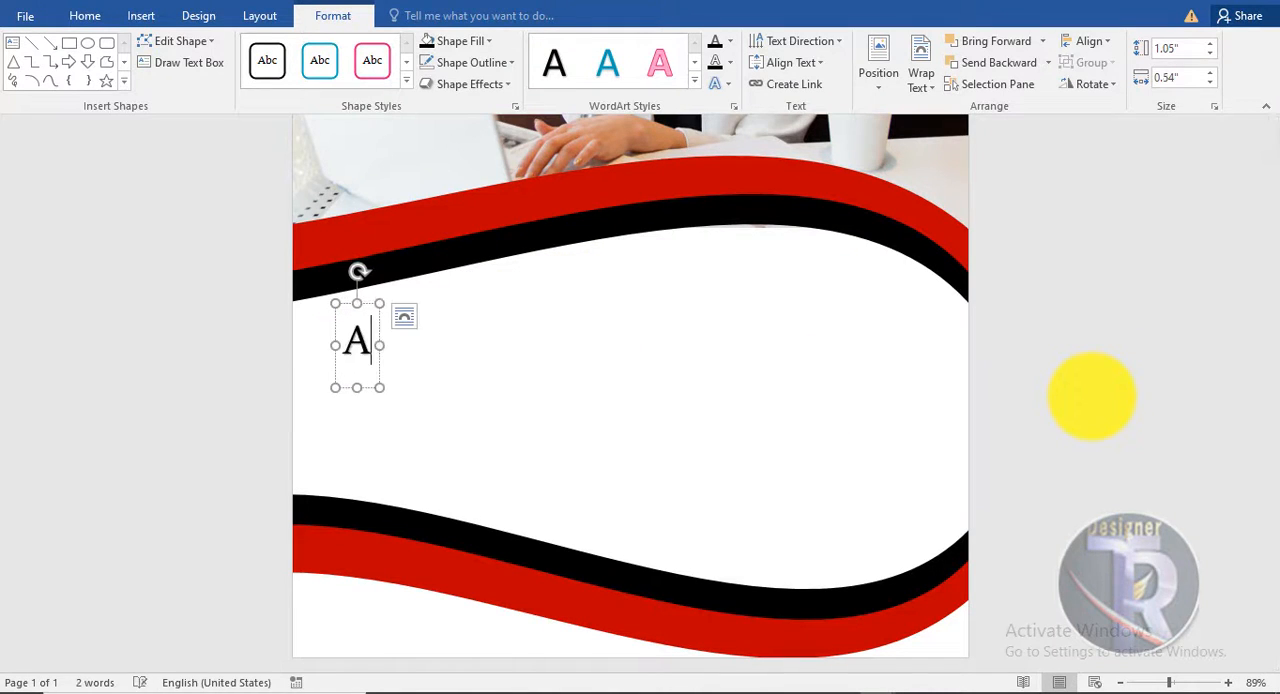
type("bout US")
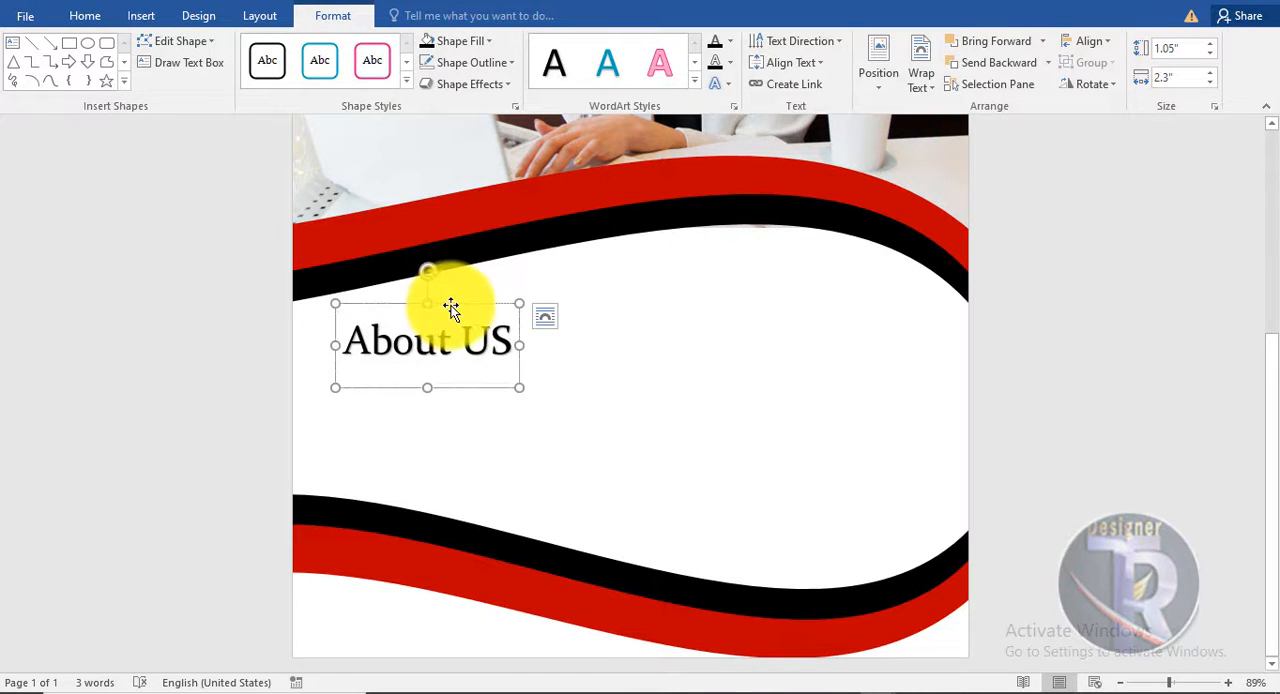
- Set the font of the "About US" heading to Stretch Pro
left_click(87, 15)
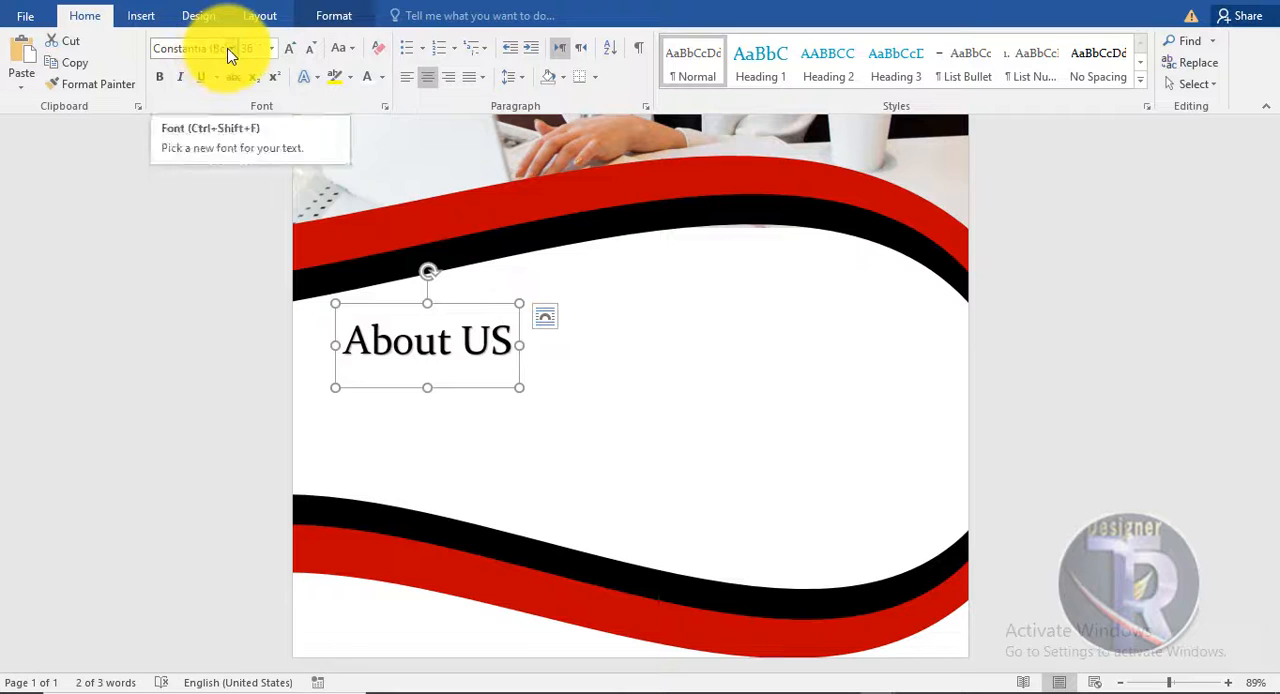
left_click(229, 49)
left_click(237, 206)
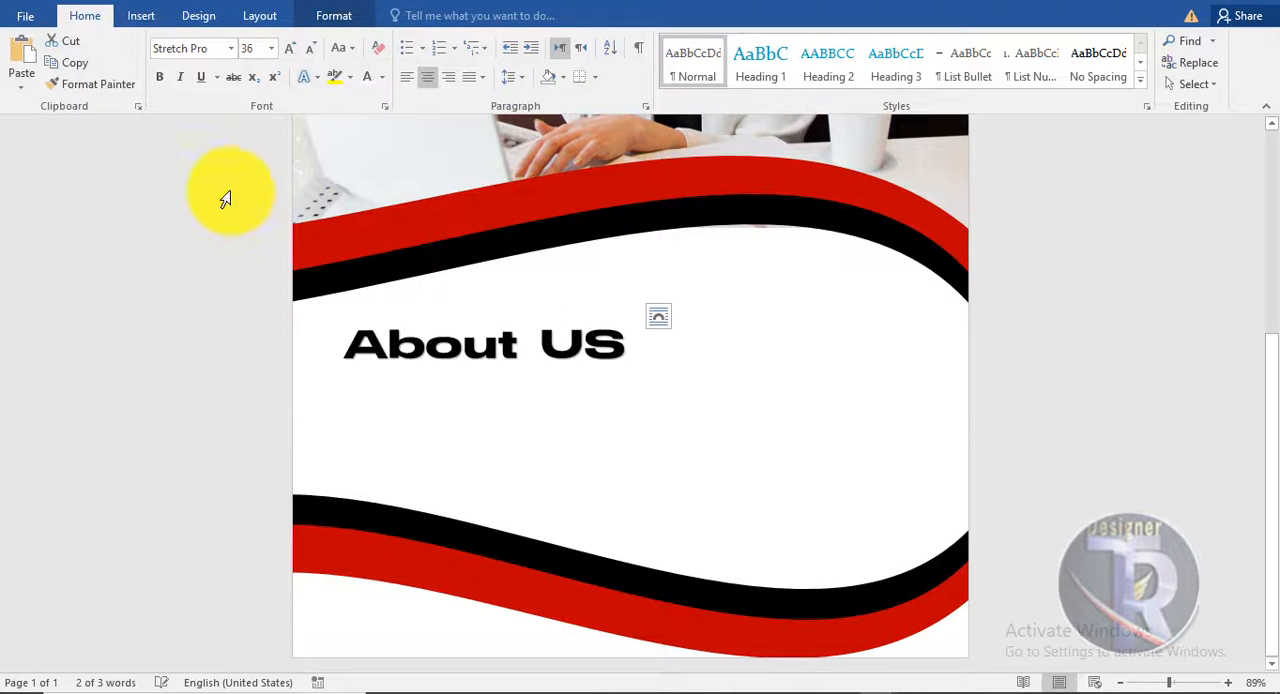
- Change the font of the "About US" heading to Impact
left_click(236, 48)
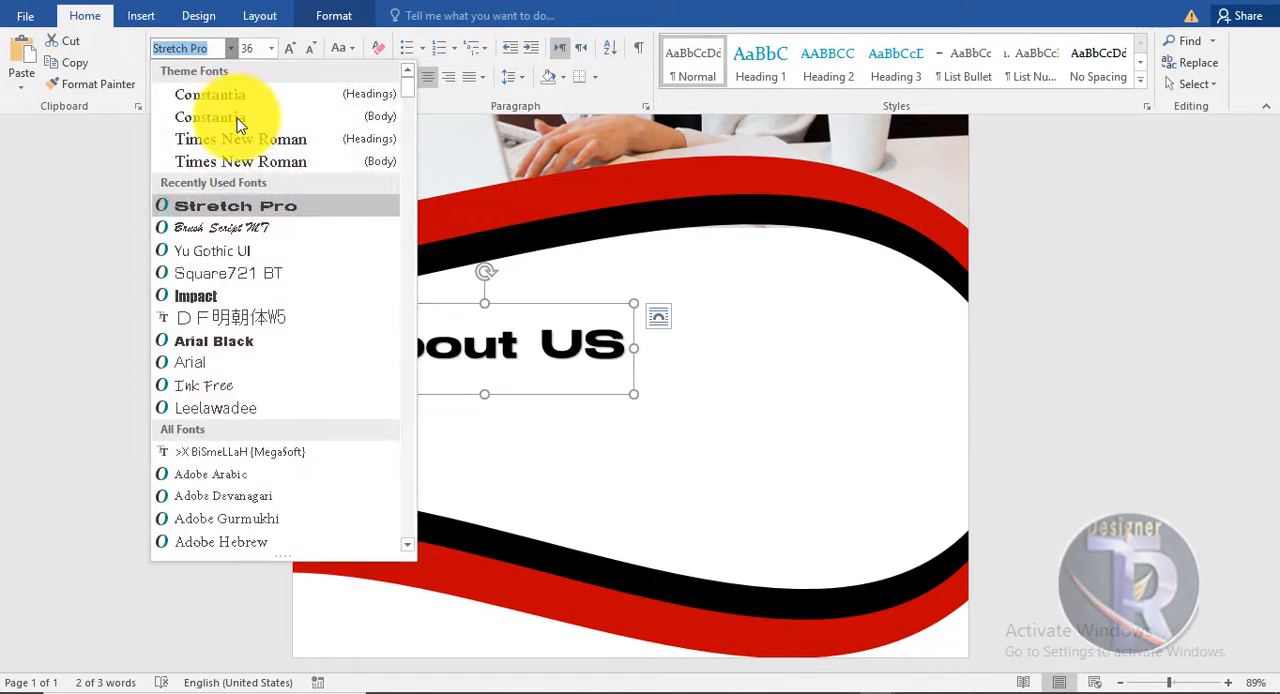
left_click(232, 287)
left_click(415, 305)
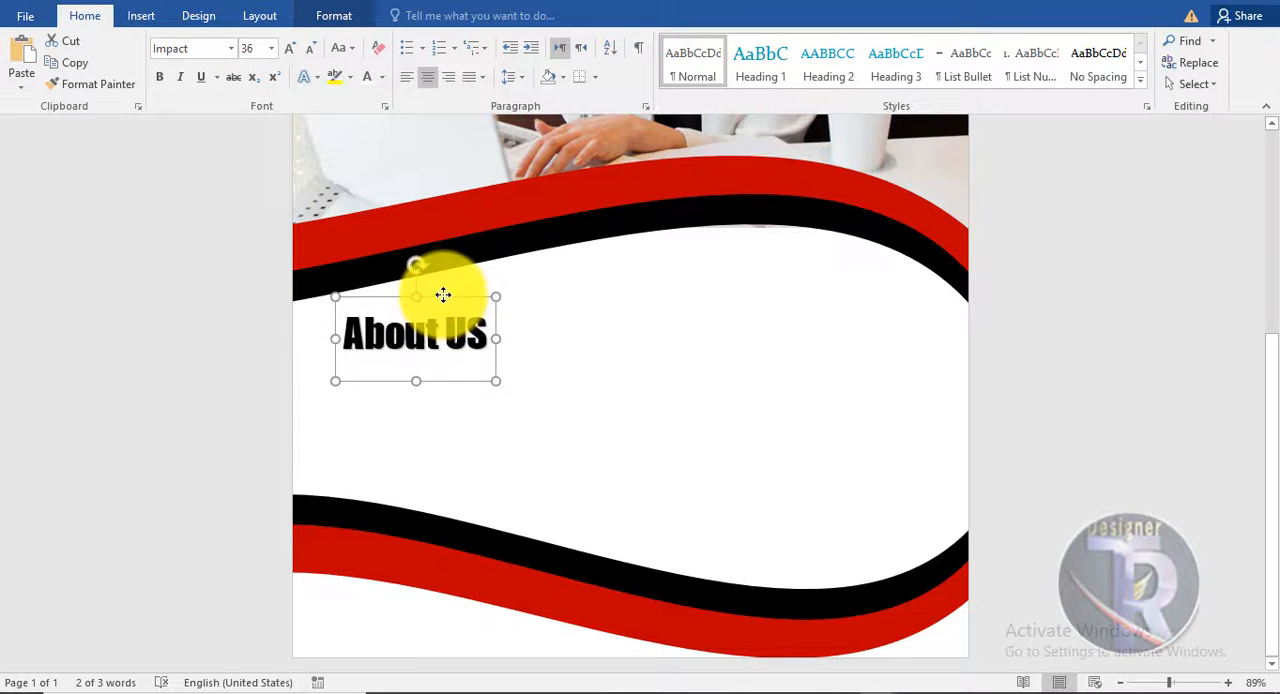
left_click(1120, 440)
scroll(1166, 431, "up", 5)
scroll(371, 400, "down", 4)
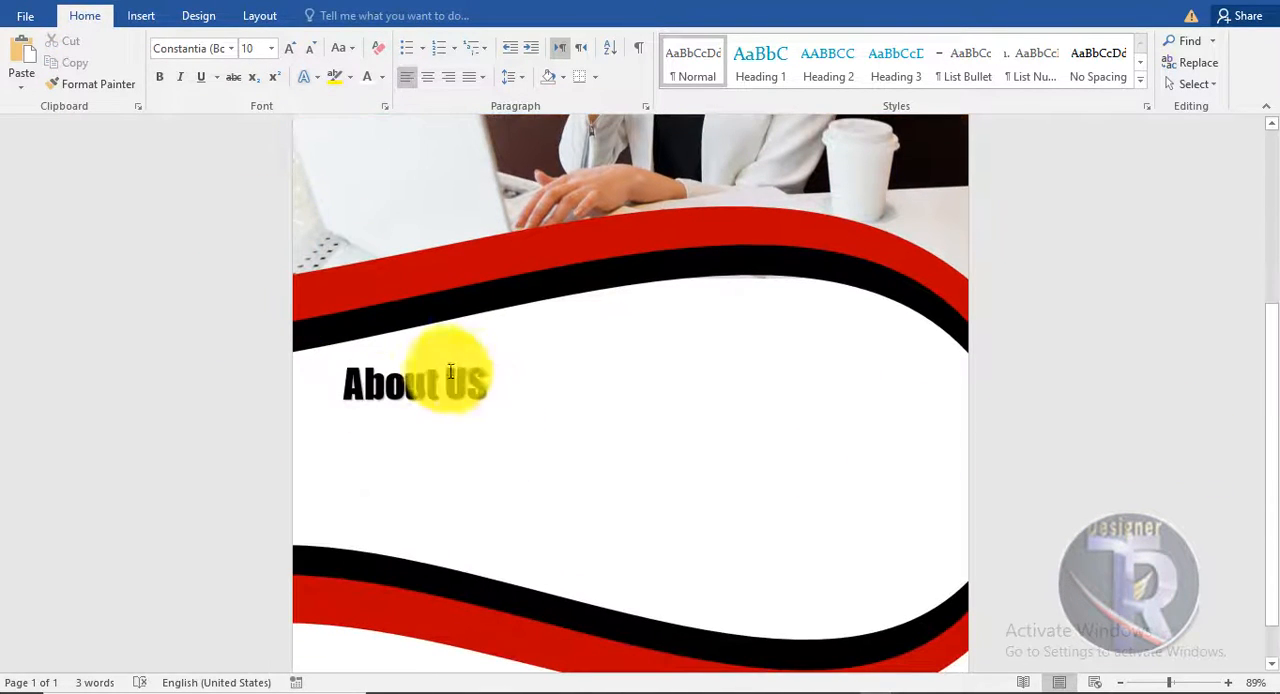
- Colour the word "US" in the "About US" heading with a red text fill
left_click(333, 16)
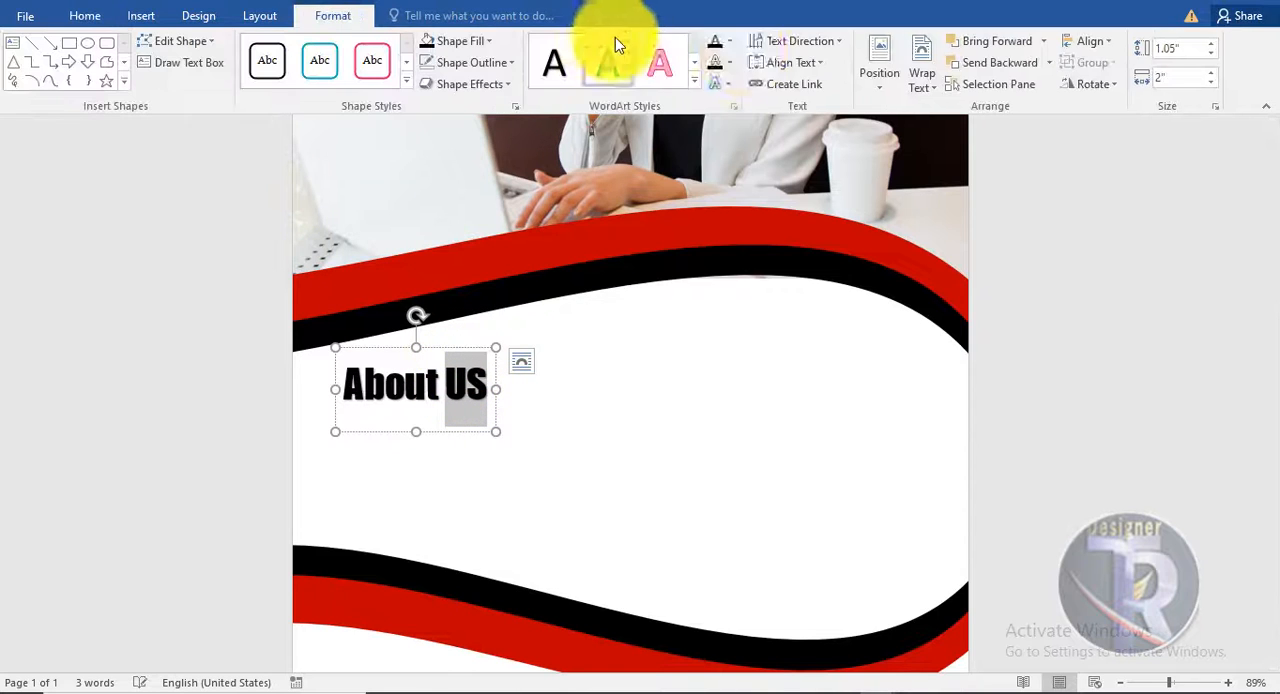
left_click(731, 42)
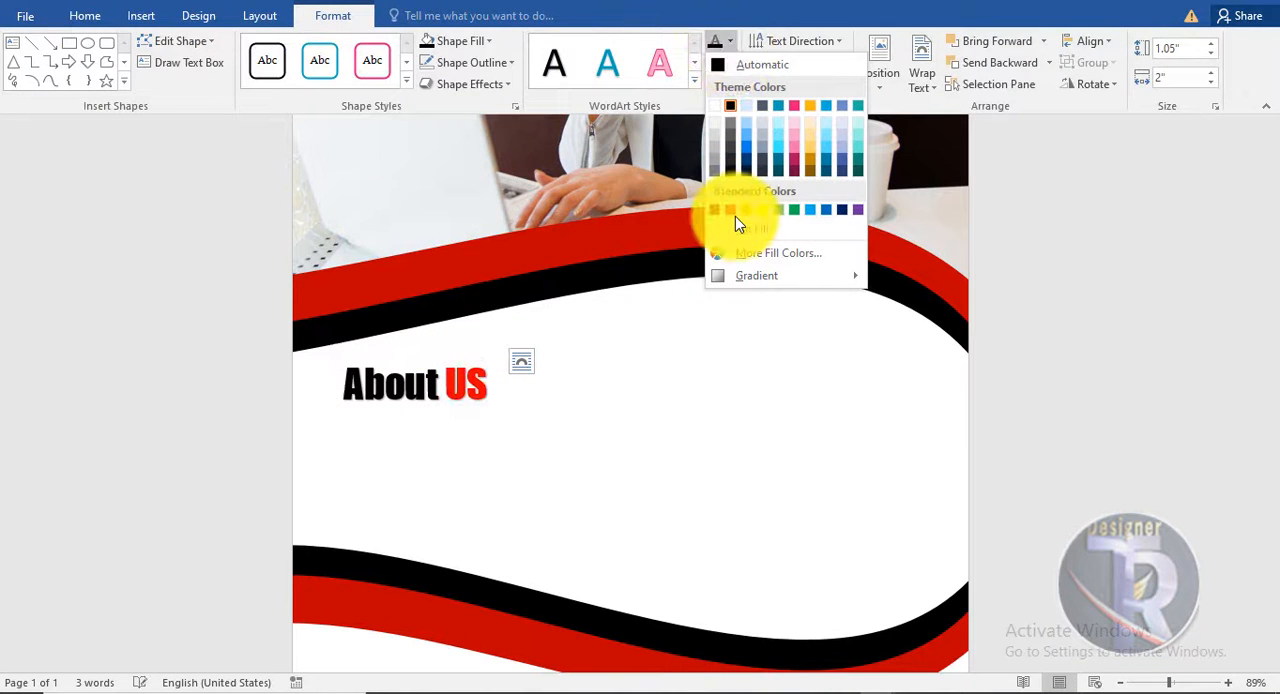
left_click(731, 210)
left_click(1100, 406)
scroll(1069, 388, "down", 1)
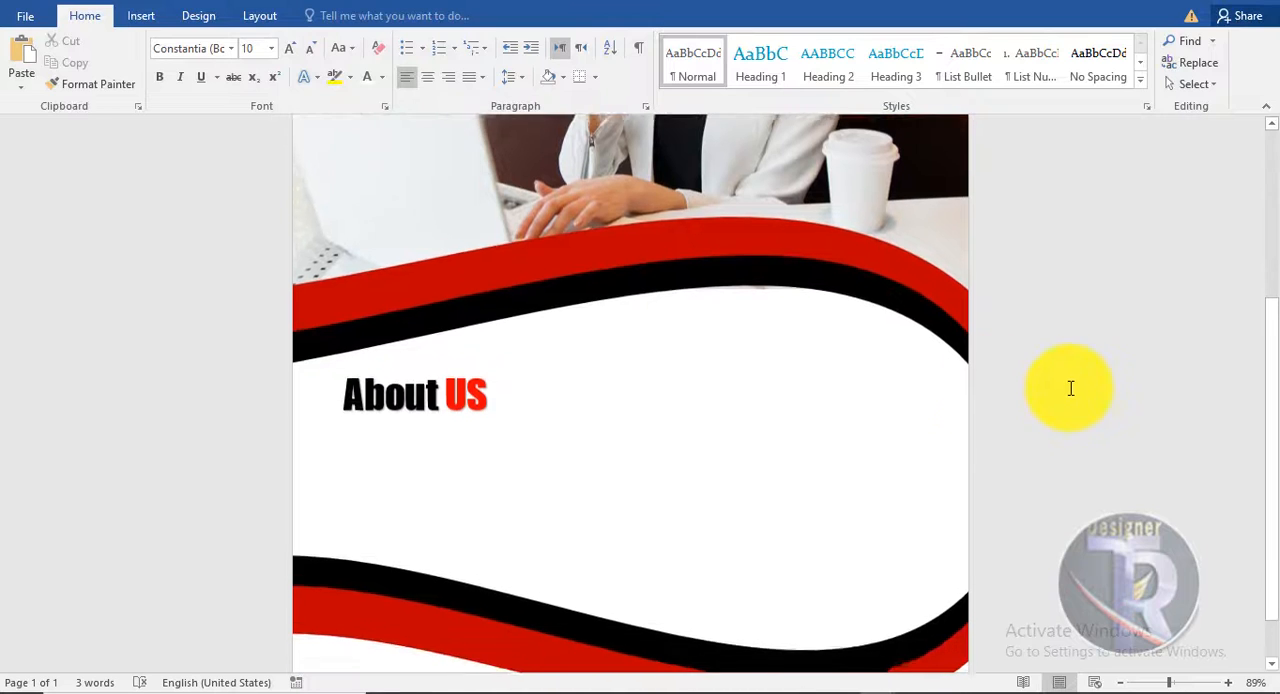
- Draw a text box about 3.44" wide below the "About US" heading and fill it with Lorem ipsum placeholder text
left_click(141, 16)
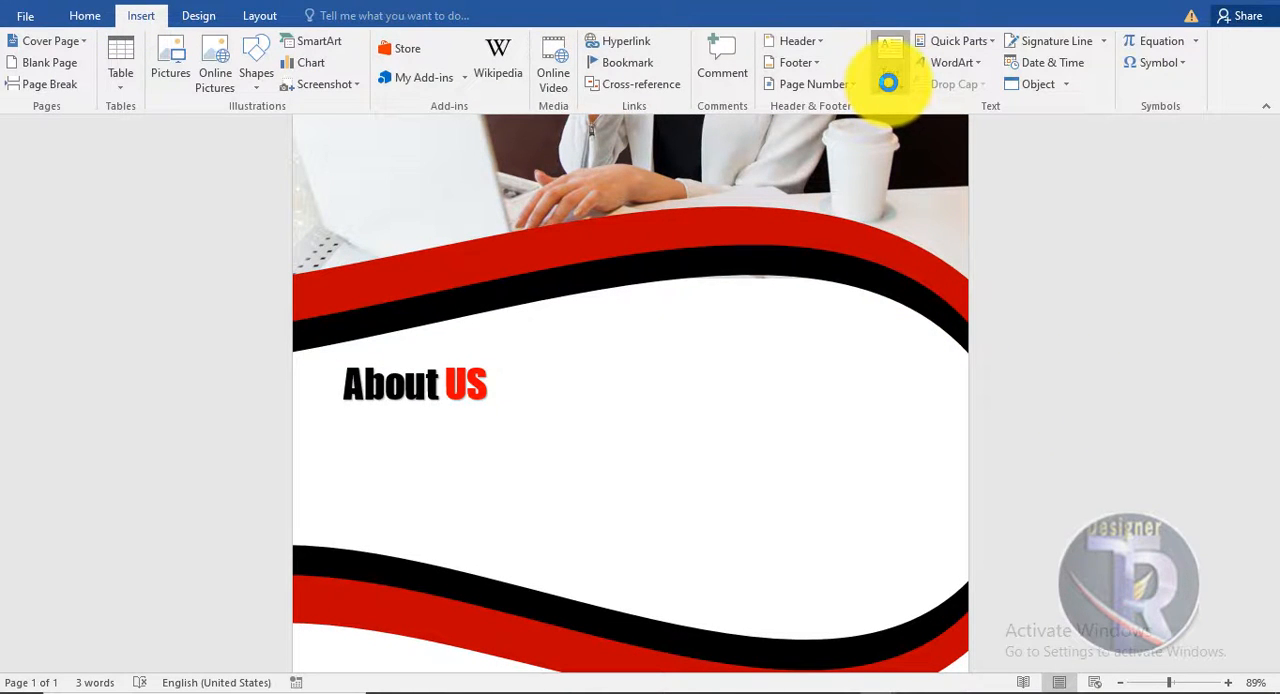
left_click(889, 80)
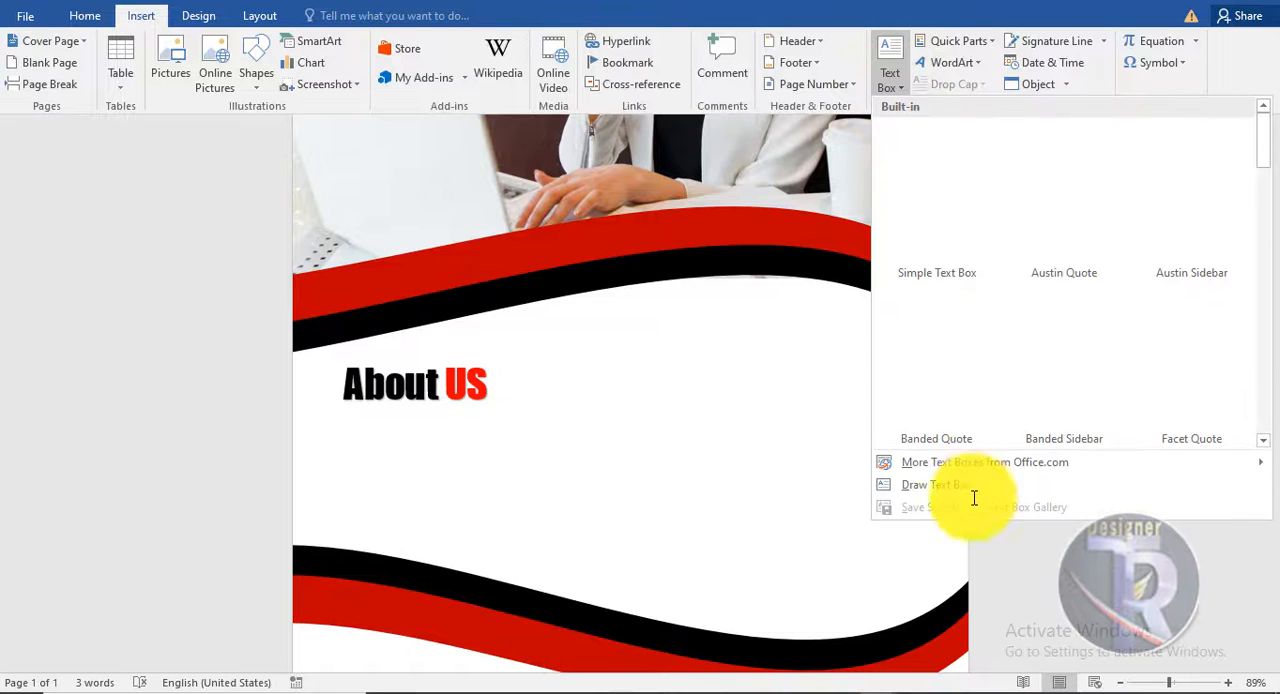
left_click(935, 488)
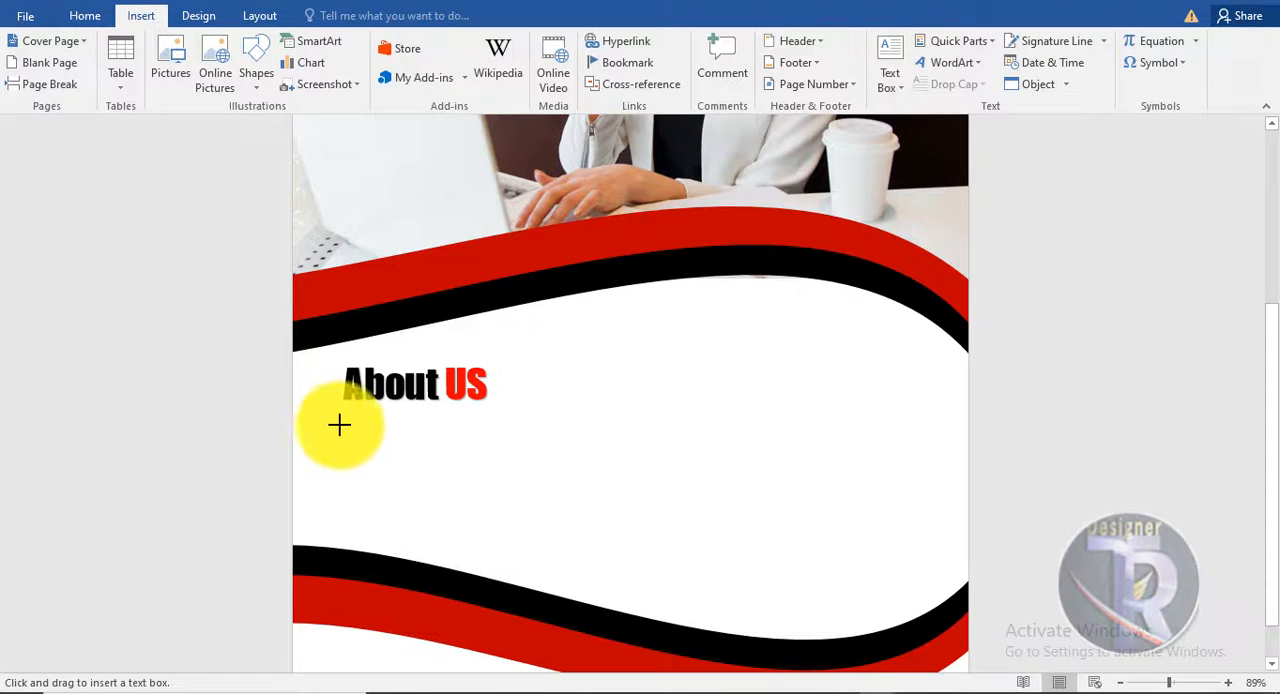
left_click_drag(339, 425, 610, 540)
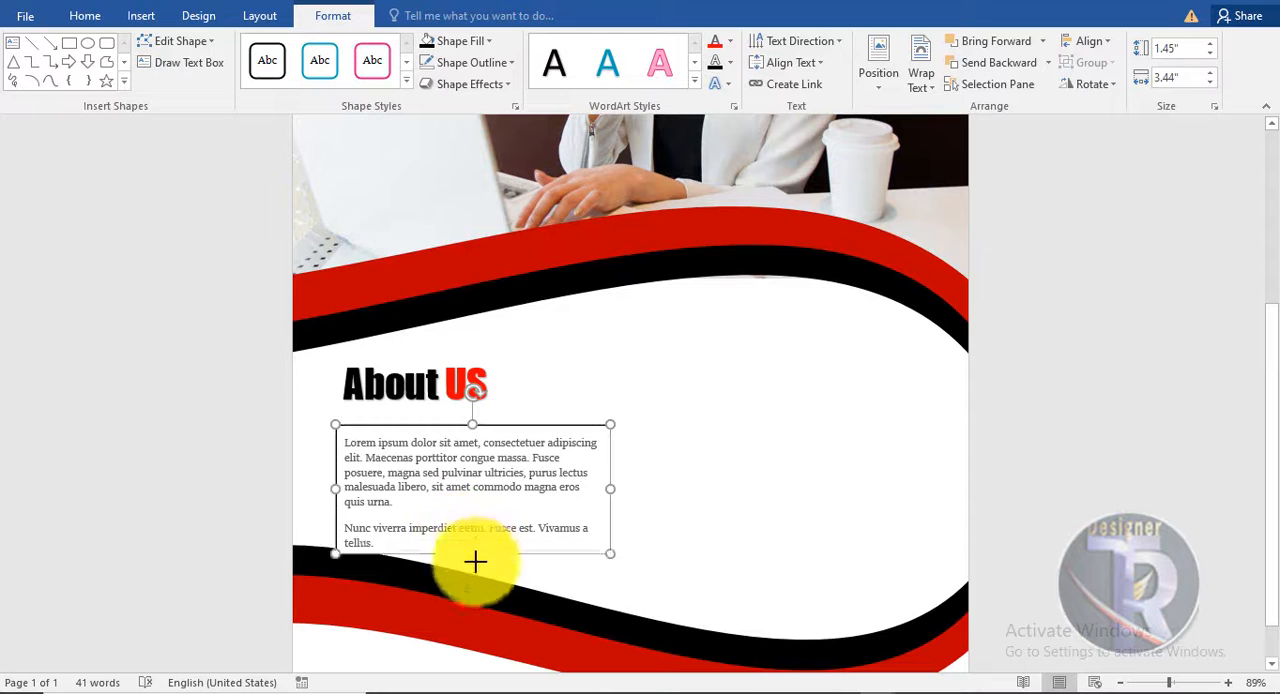
- Delete the second placeholder paragraph and shorten the text box to a height of about 1.27"
left_click_drag(475, 562, 471, 583)
left_click_drag(343, 527, 391, 551)
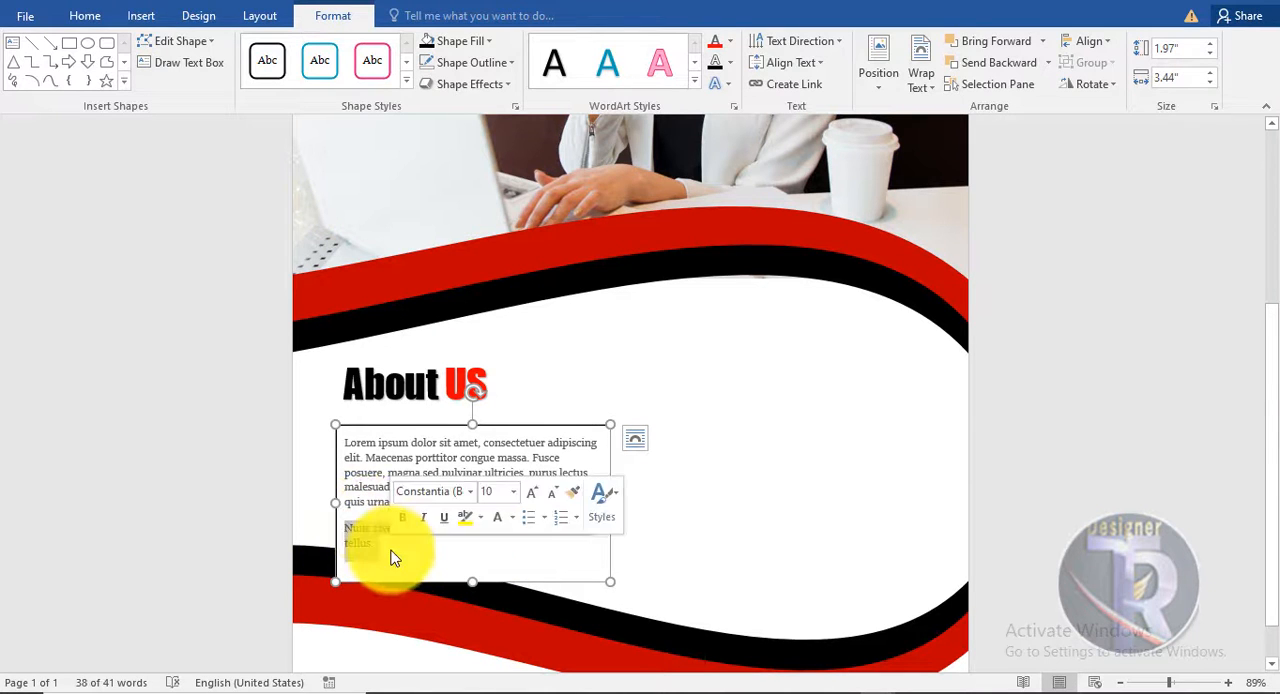
left_click_drag(472, 580, 463, 526)
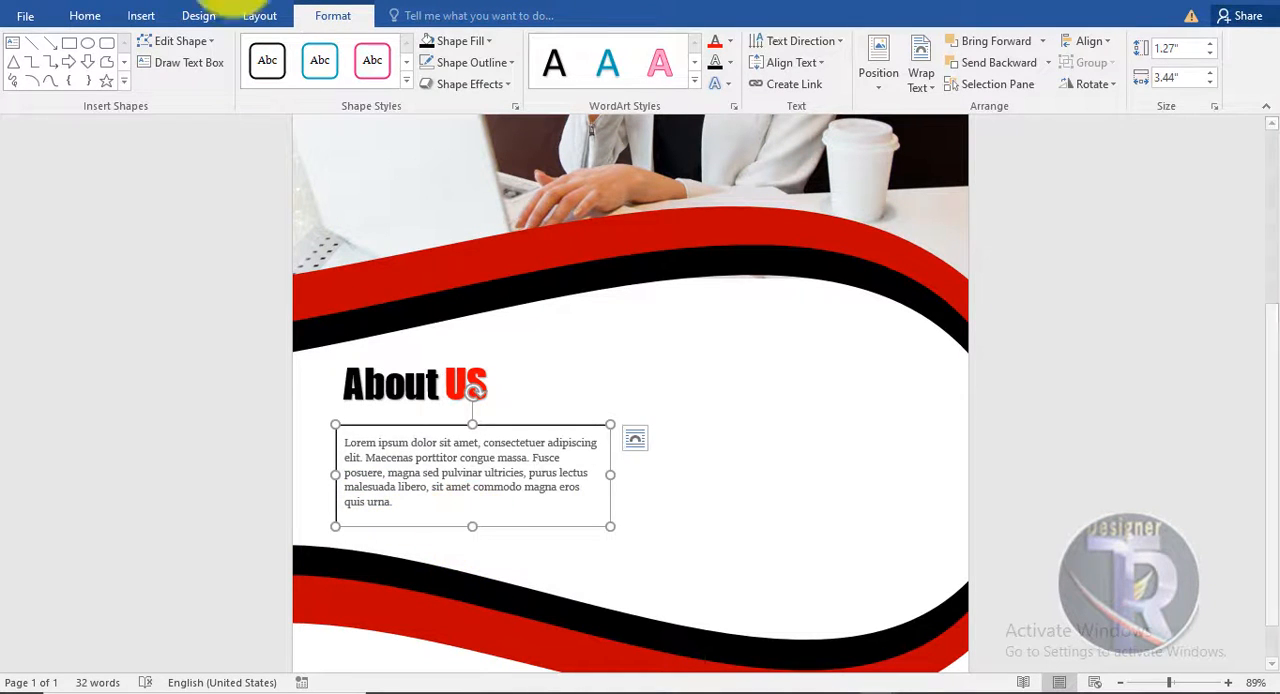
- Remove the fill and outline of the Lorem ipsum text box and shift it slightly closer to the heading
left_click(477, 39)
left_click(476, 228)
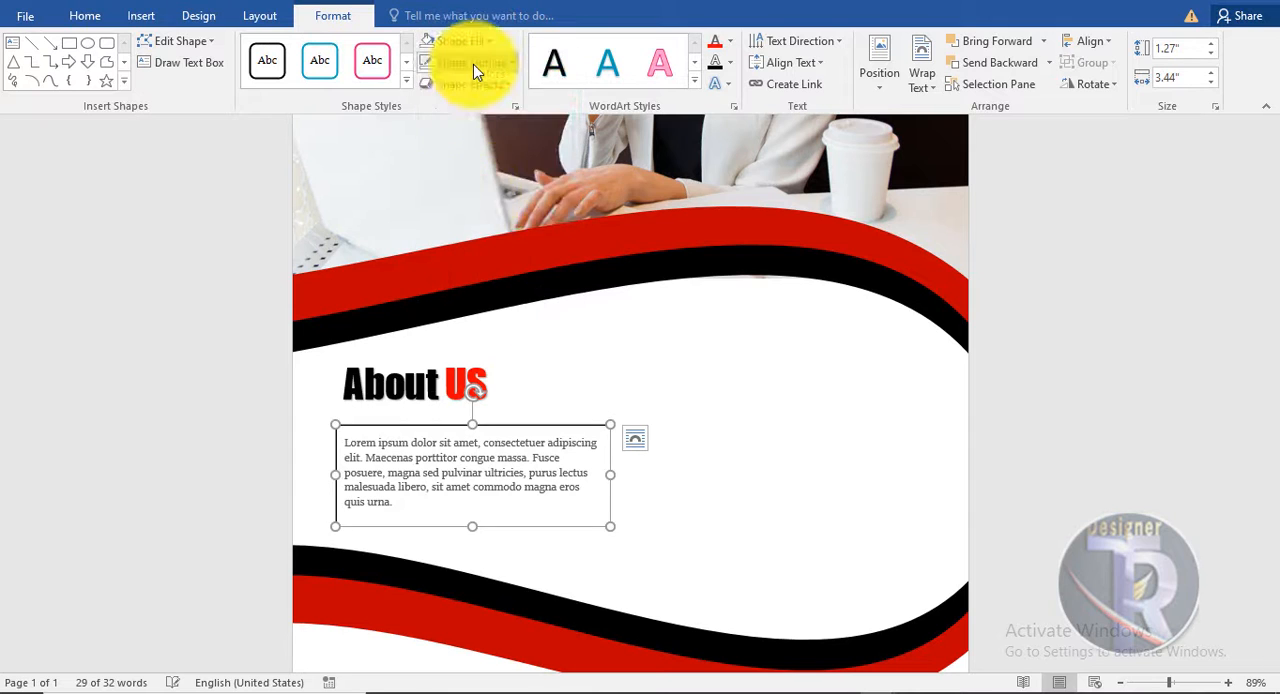
left_click(473, 62)
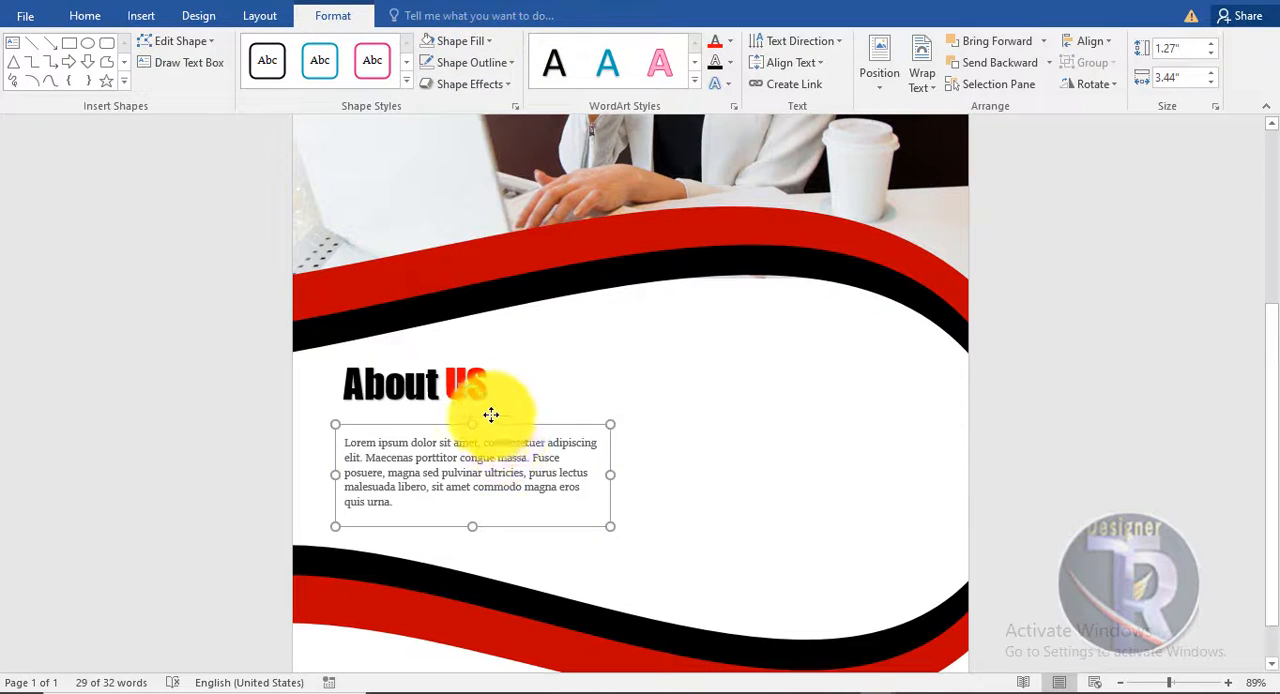
left_click_drag(491, 414, 491, 414)
- Enlarge the Lorem ipsum text to 11 pt, left-align it, and move its box slightly further left under the heading
left_click(85, 15)
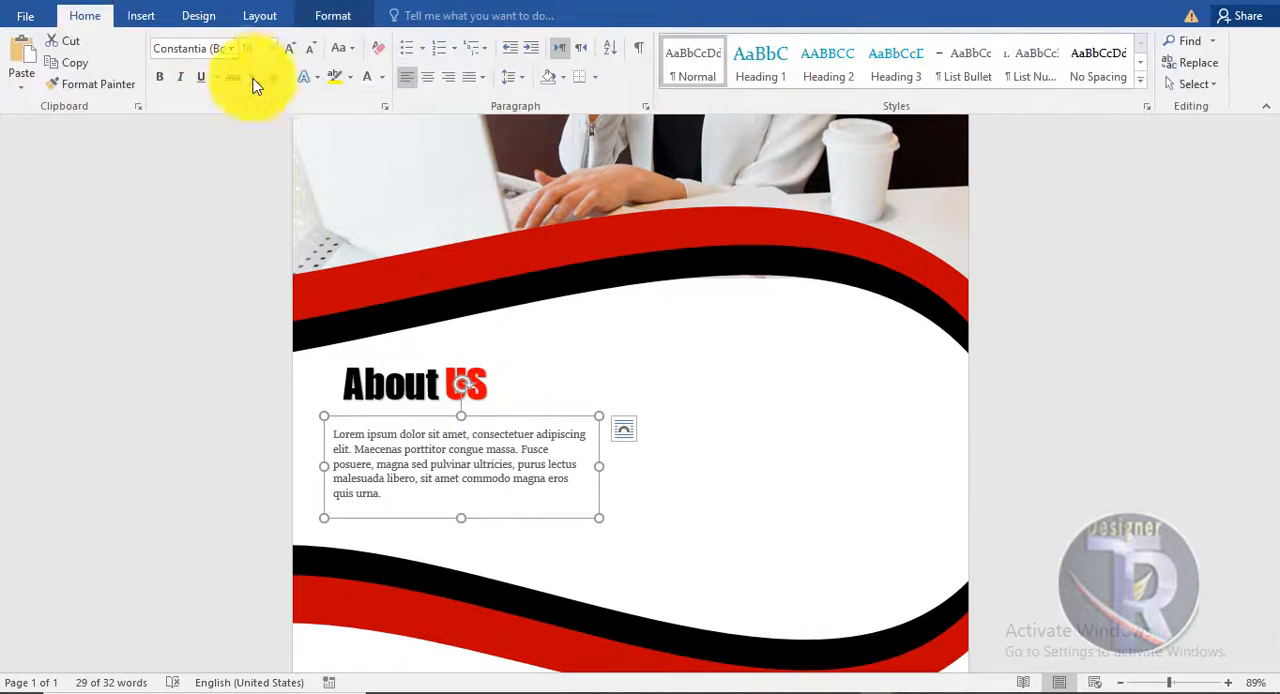
left_click(288, 49)
left_click(427, 77)
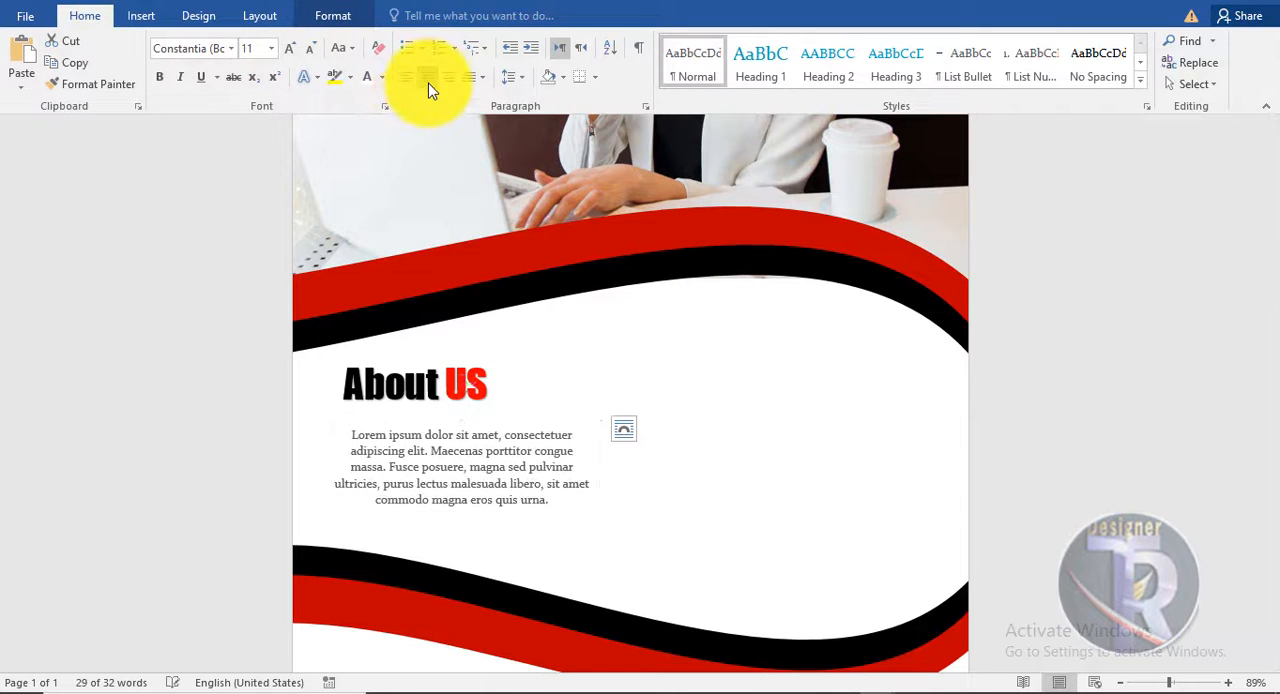
mouse_move(514, 415)
left_mouse_down()
mouse_move(486, 406)
mouse_move(500, 411)
left_mouse_up()
left_click(410, 77)
left_click(1057, 471)
scroll(1057, 471, "up", 3)
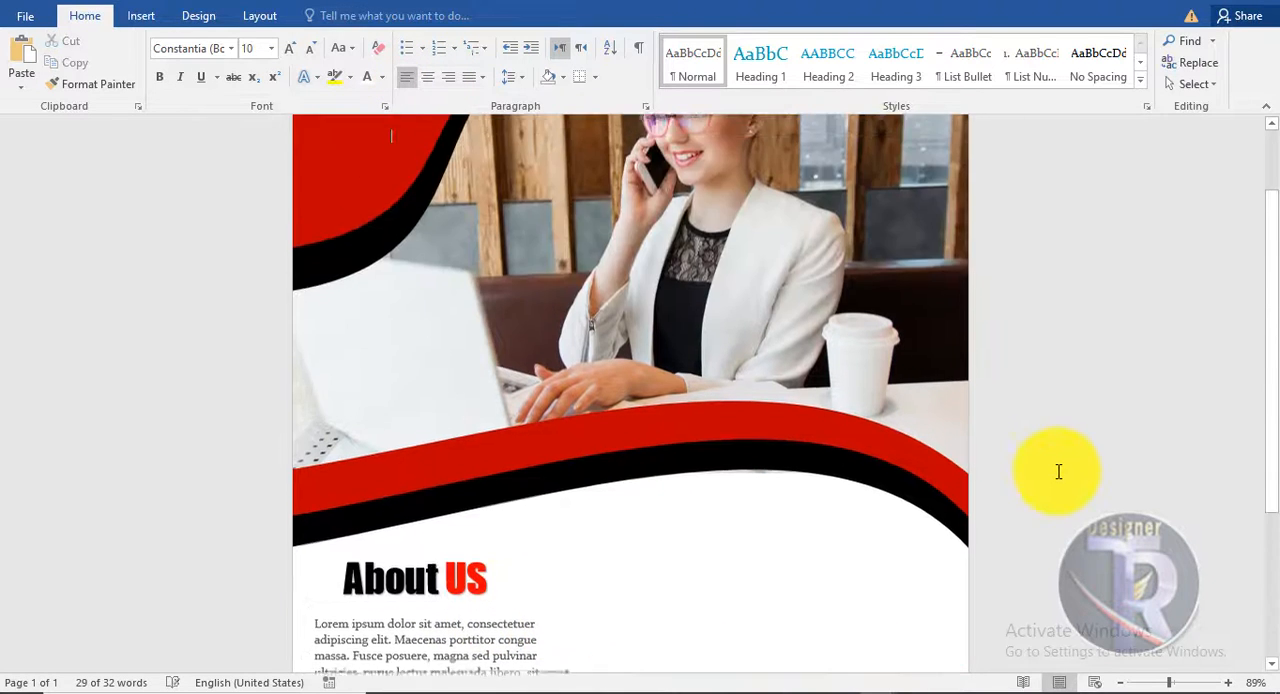
scroll(1045, 460, "down", 4)
scroll(1041, 457, "up", 1)
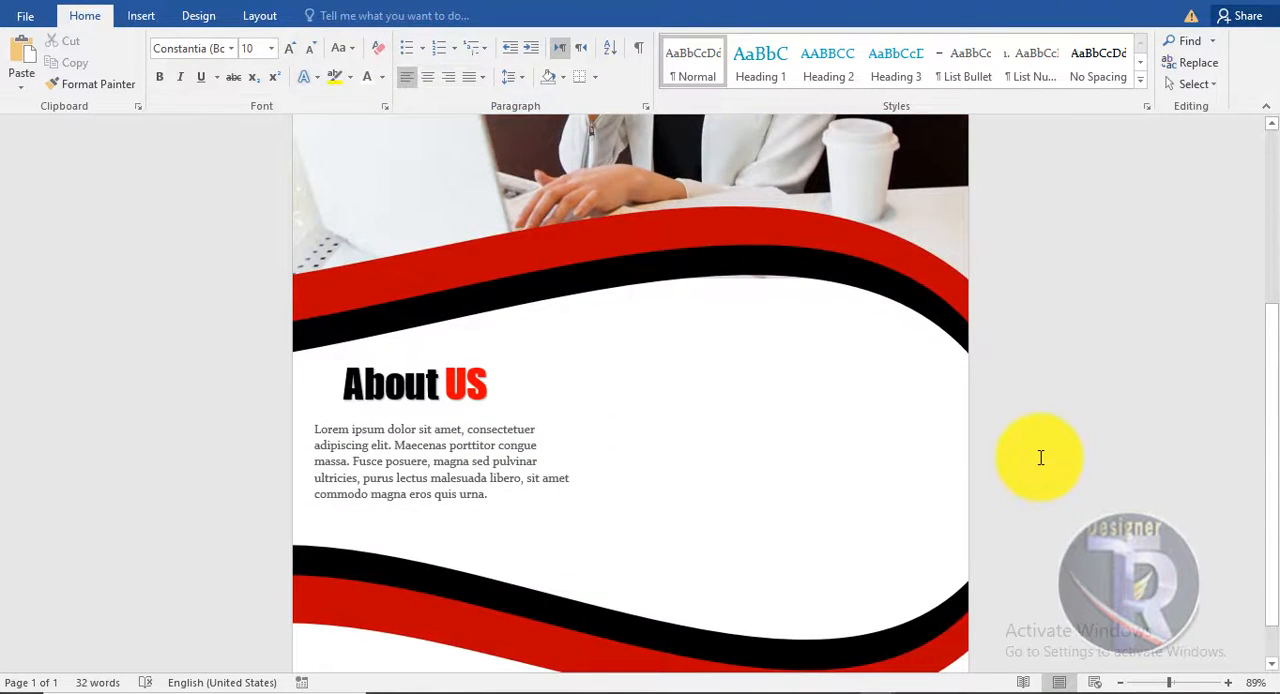
scroll(1041, 458, "up", 1)
scroll(1040, 458, "down", 1)
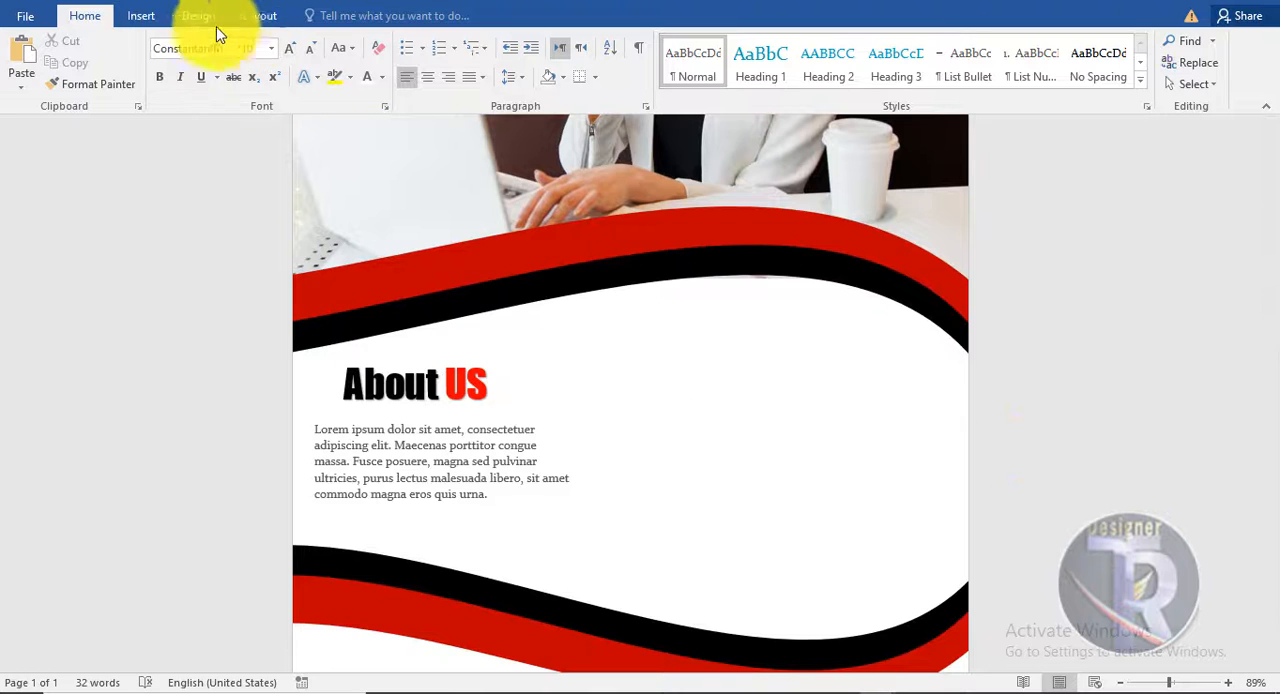
- Draw a circle about 0.75" across in the right part of the white area between the wave bands
left_click(145, 15)
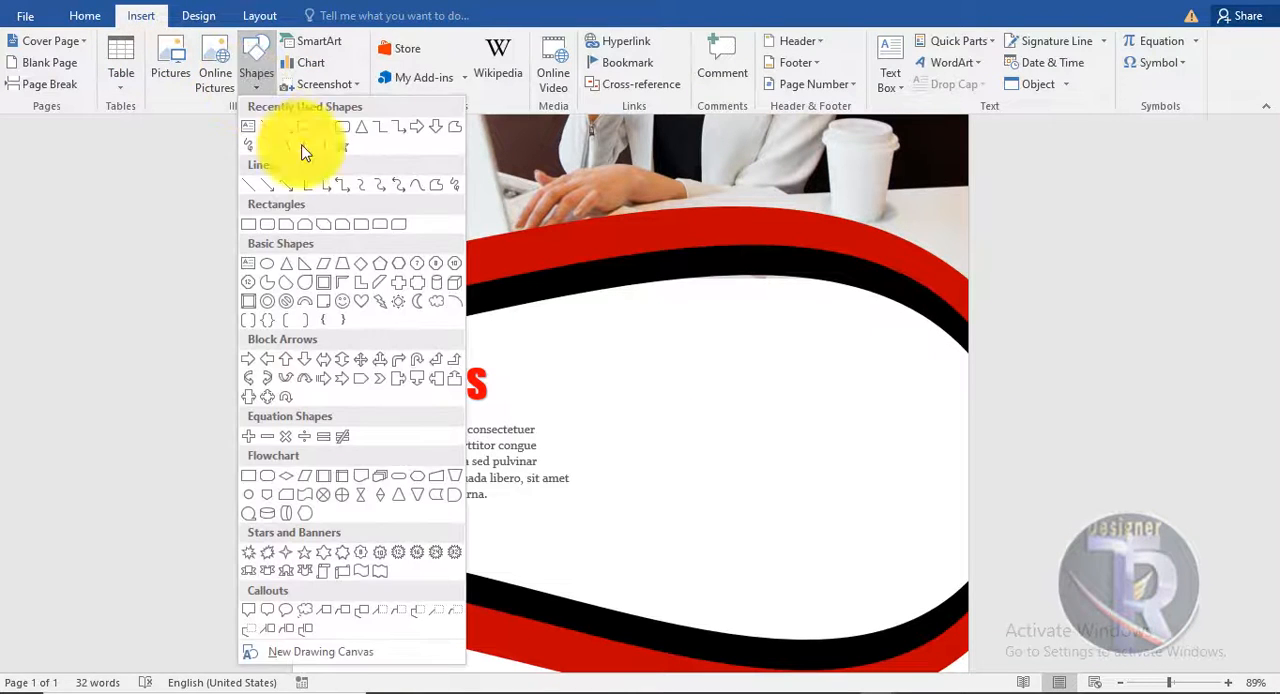
left_click(296, 136)
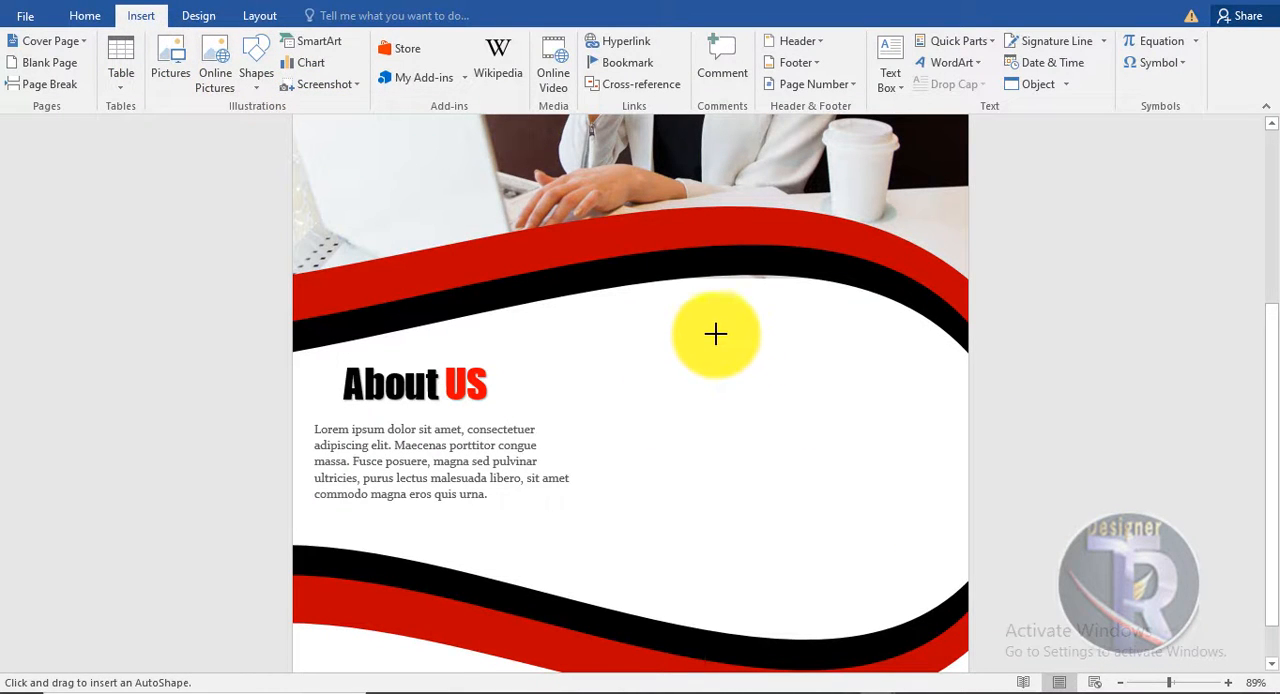
mouse_move(739, 368)
left_mouse_down()
mouse_move(776, 384)
mouse_move(772, 400)
left_mouse_up()
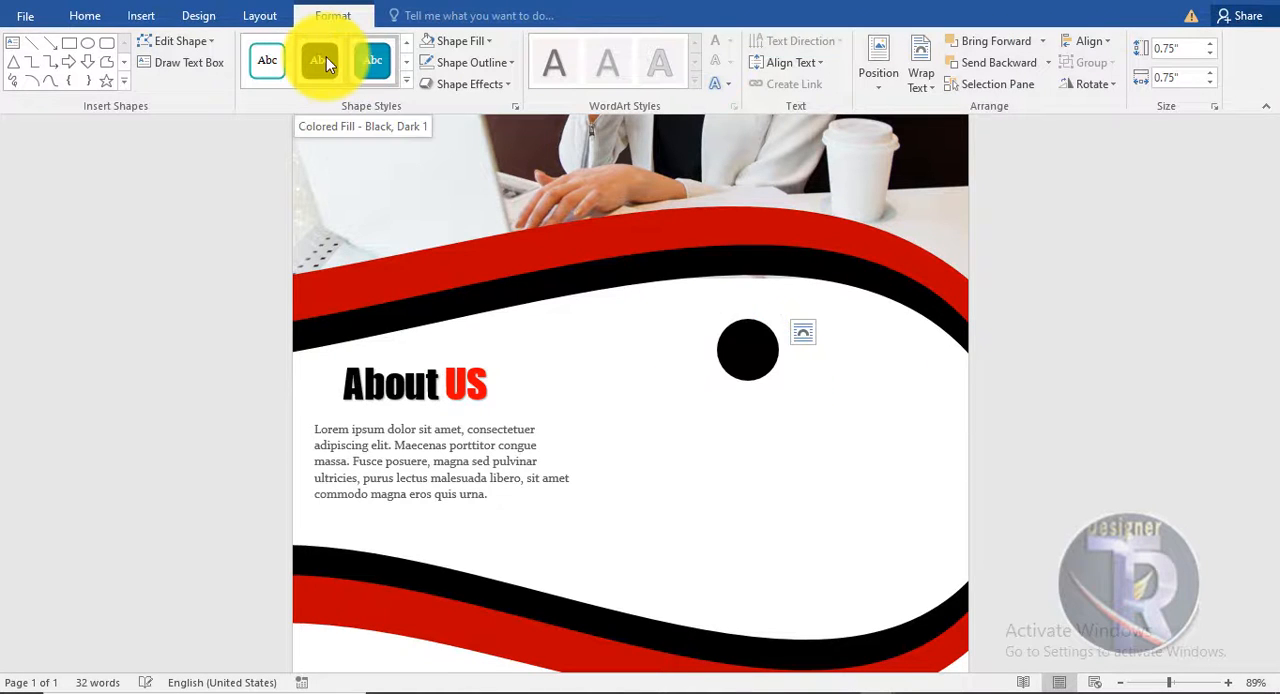
- Fill the new circle with the dark red of the wave bands and remove its outline
left_click(460, 42)
key("Escape")
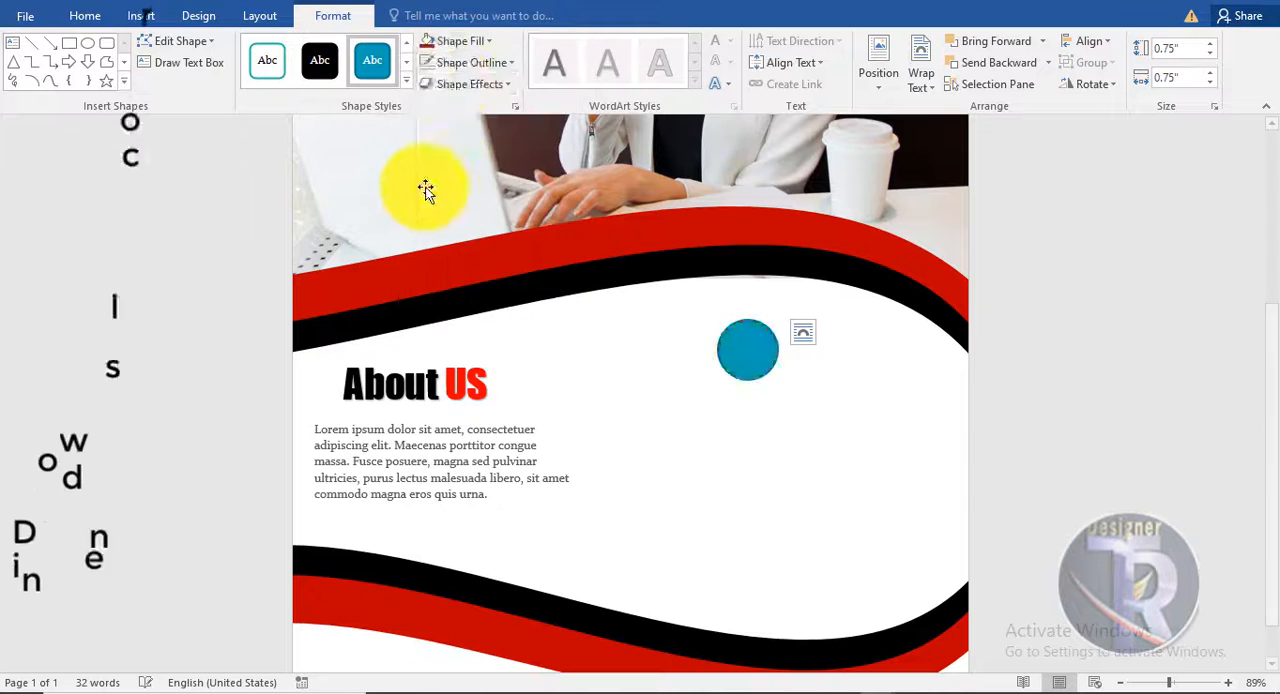
left_click(450, 66)
left_click(476, 228)
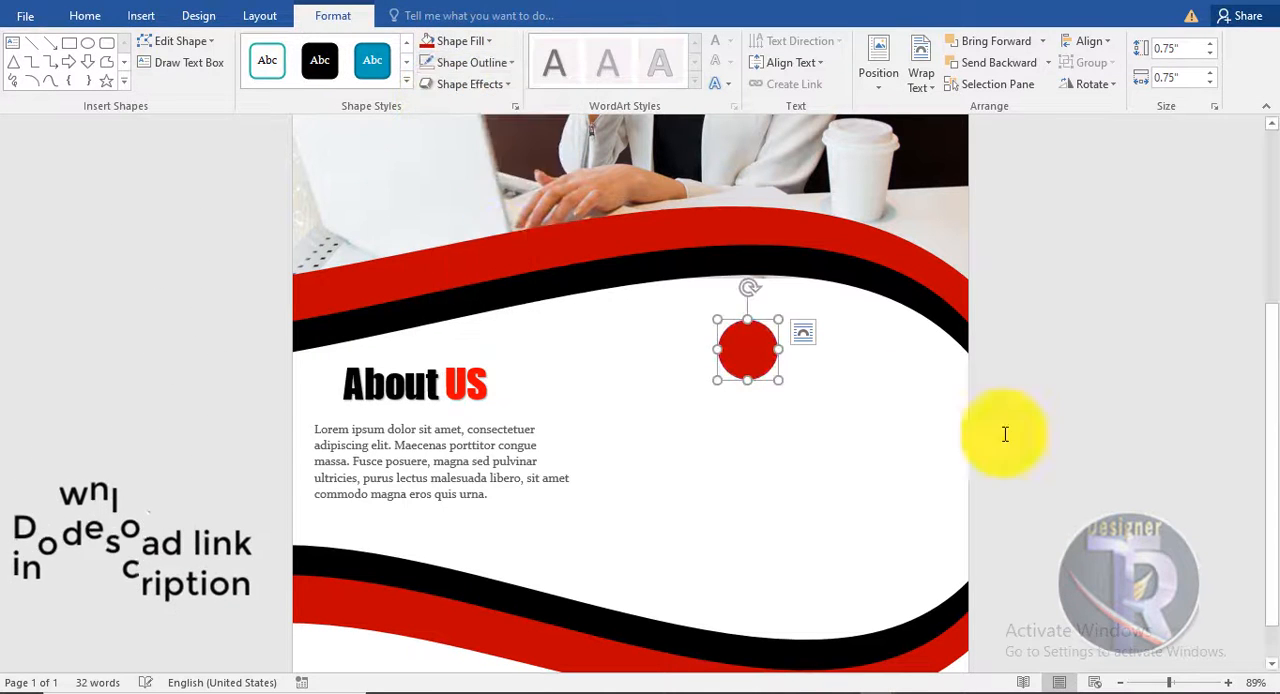
left_click(1005, 434)
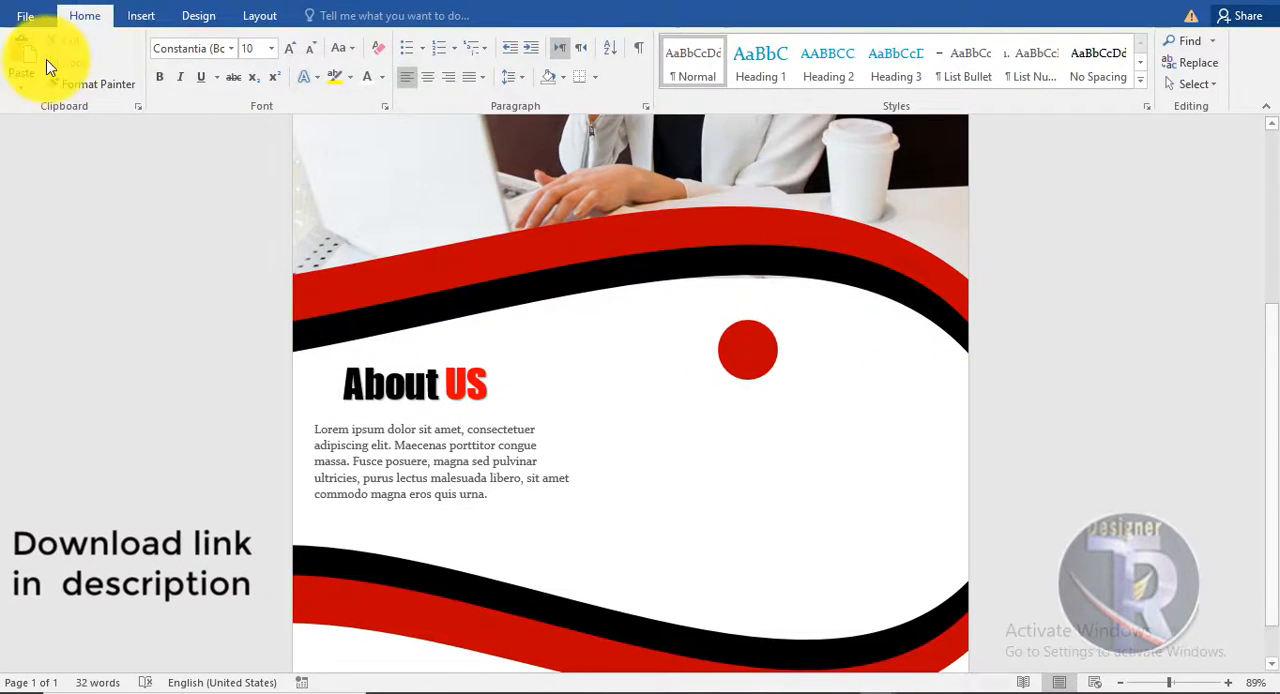
- Draw a narrow vertical rectangle about 0.2" wide and 3.02" high, running down from the middle of the red circle
left_click(143, 16)
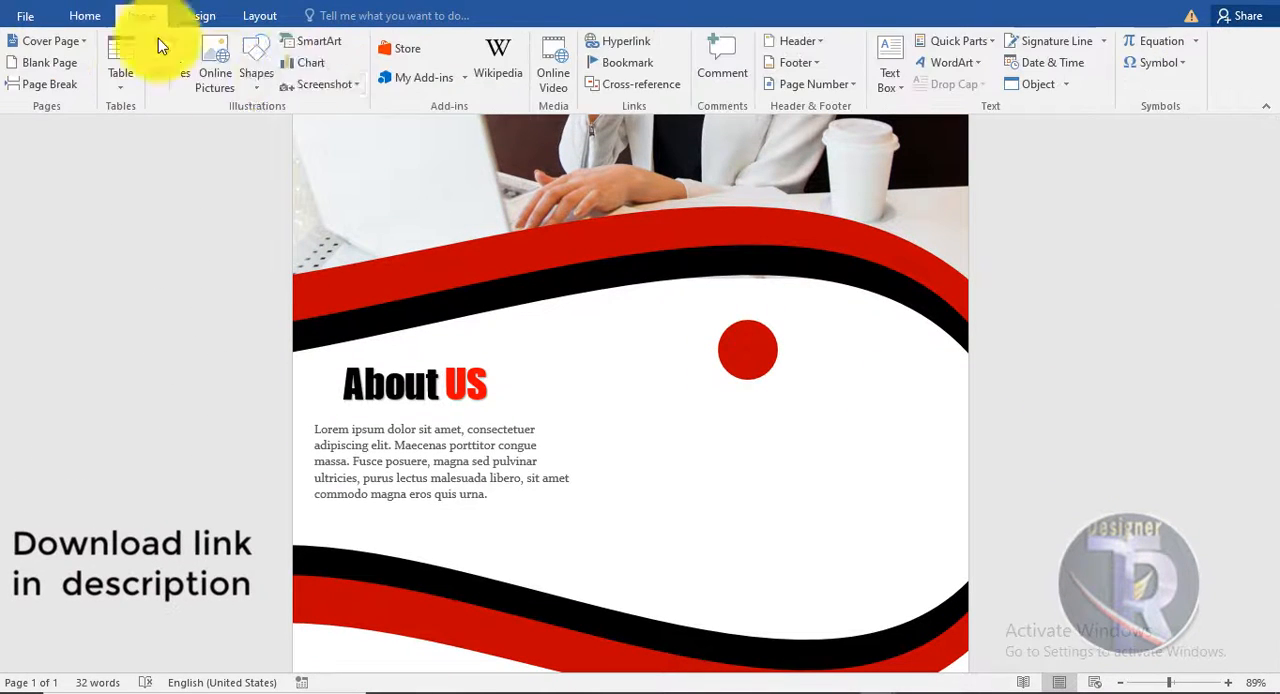
left_click(266, 77)
left_click(318, 130)
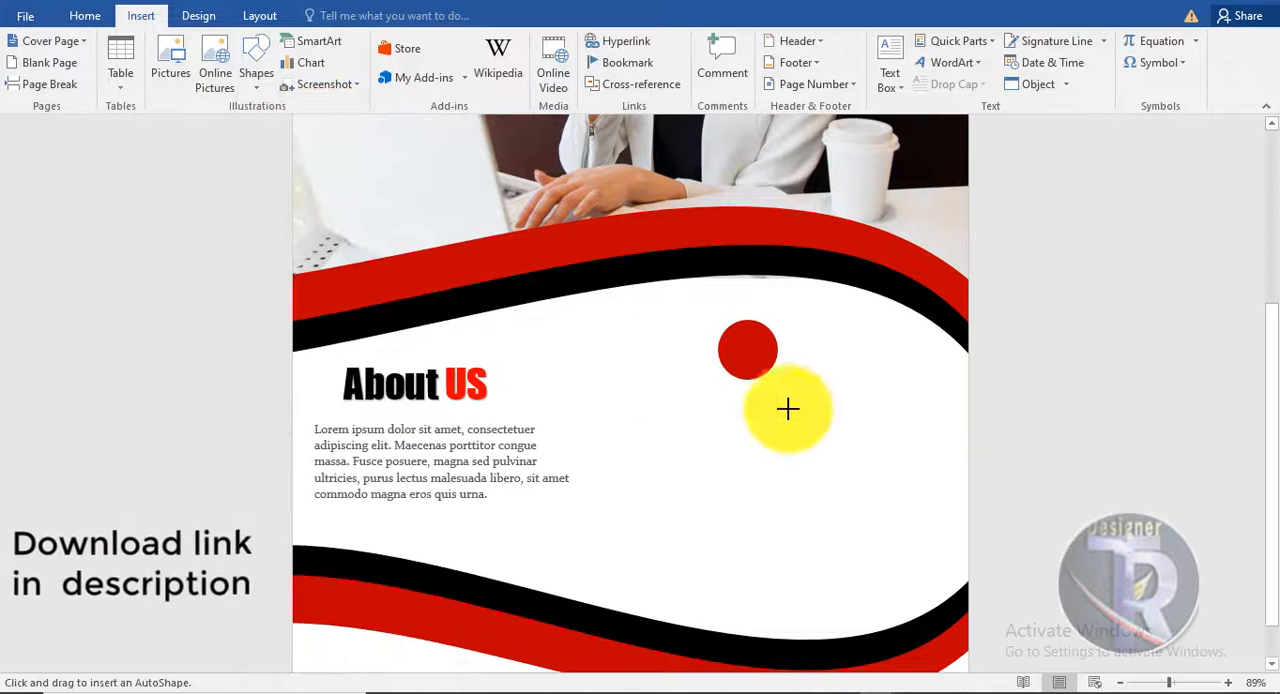
left_click_drag(741, 357, 757, 598)
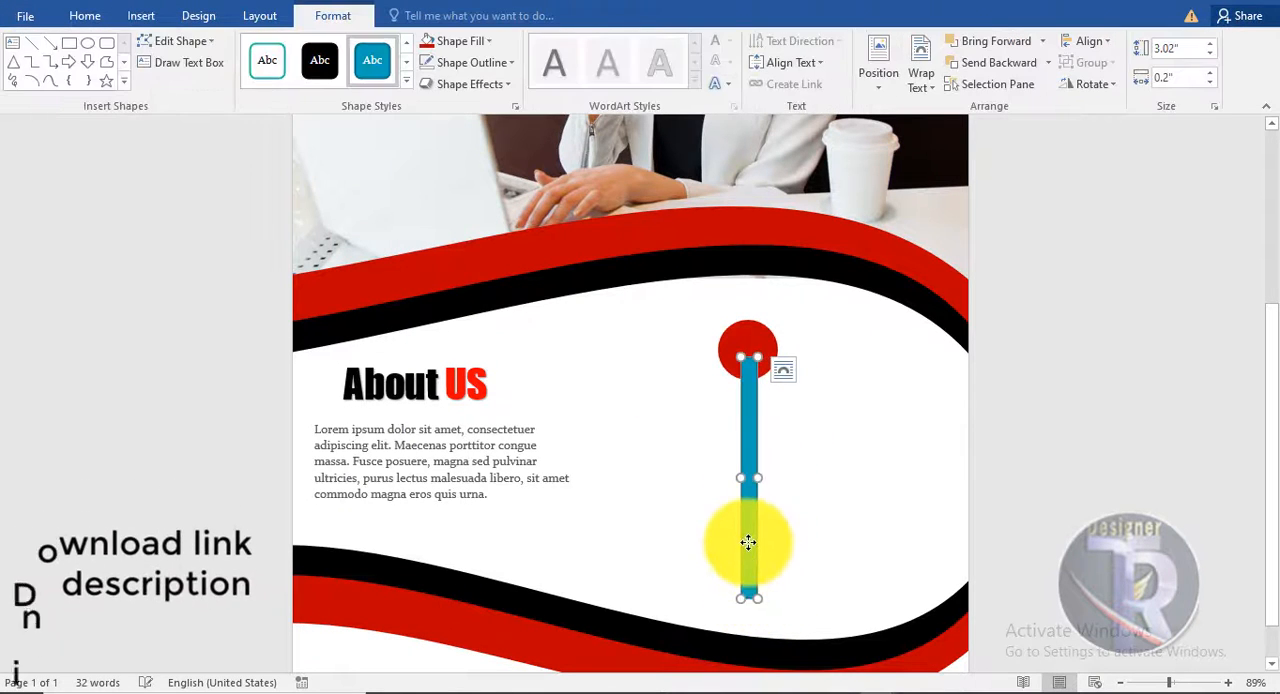
- Align the vertical bar and the red circle to a common vertical centre line
left_click(745, 323)
left_click(1072, 44)
left_click(1094, 78)
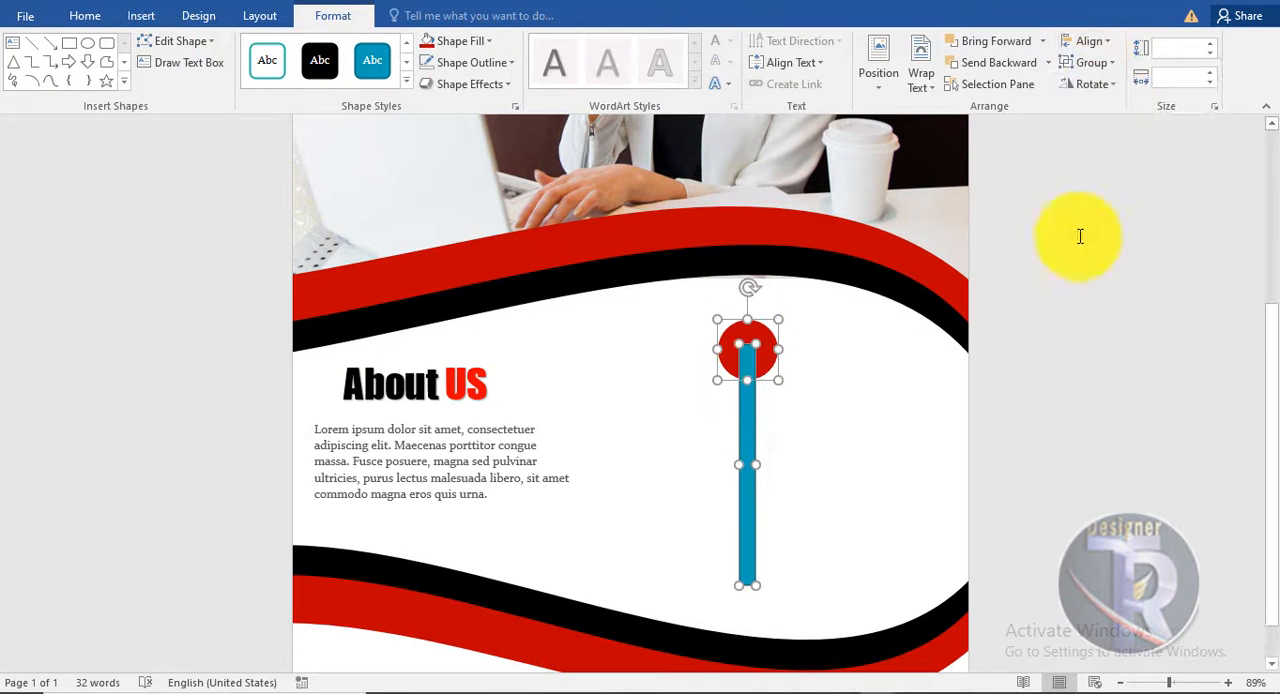
left_click(883, 485)
scroll(738, 475, "down", 5)
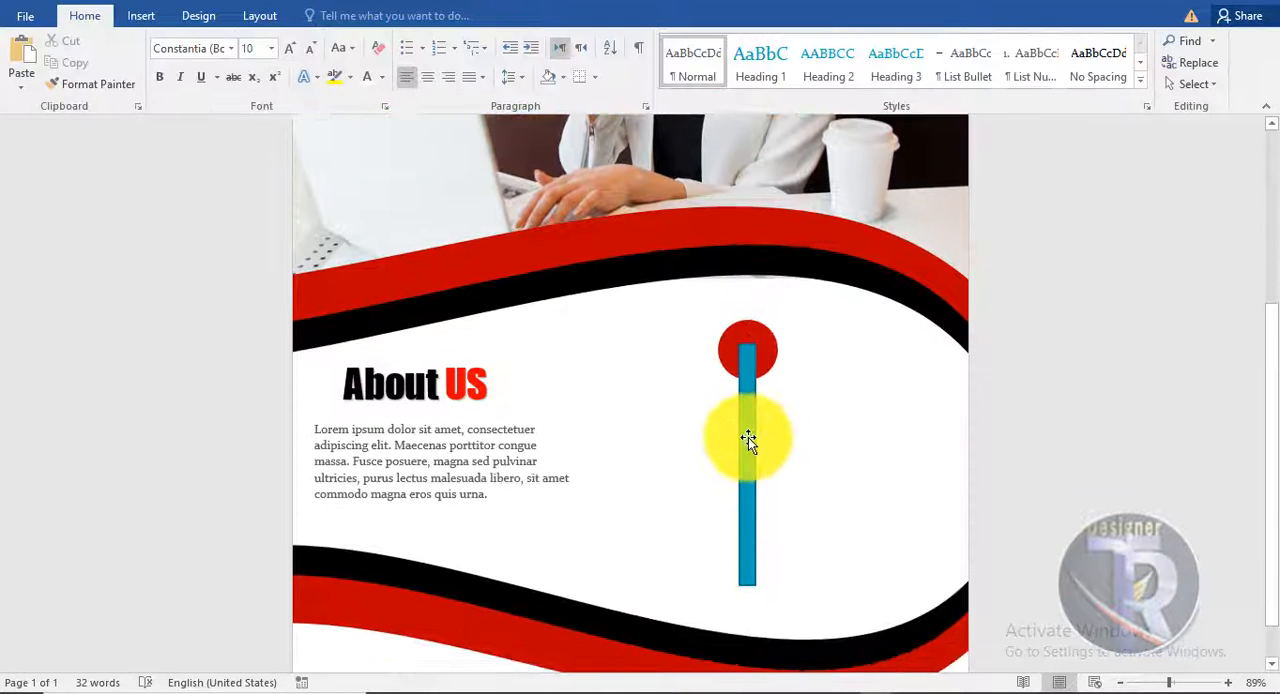
- Give the vertical bar a black fill without an outline and send it behind the red circle
left_click(748, 439)
left_click(332, 16)
left_click(321, 74)
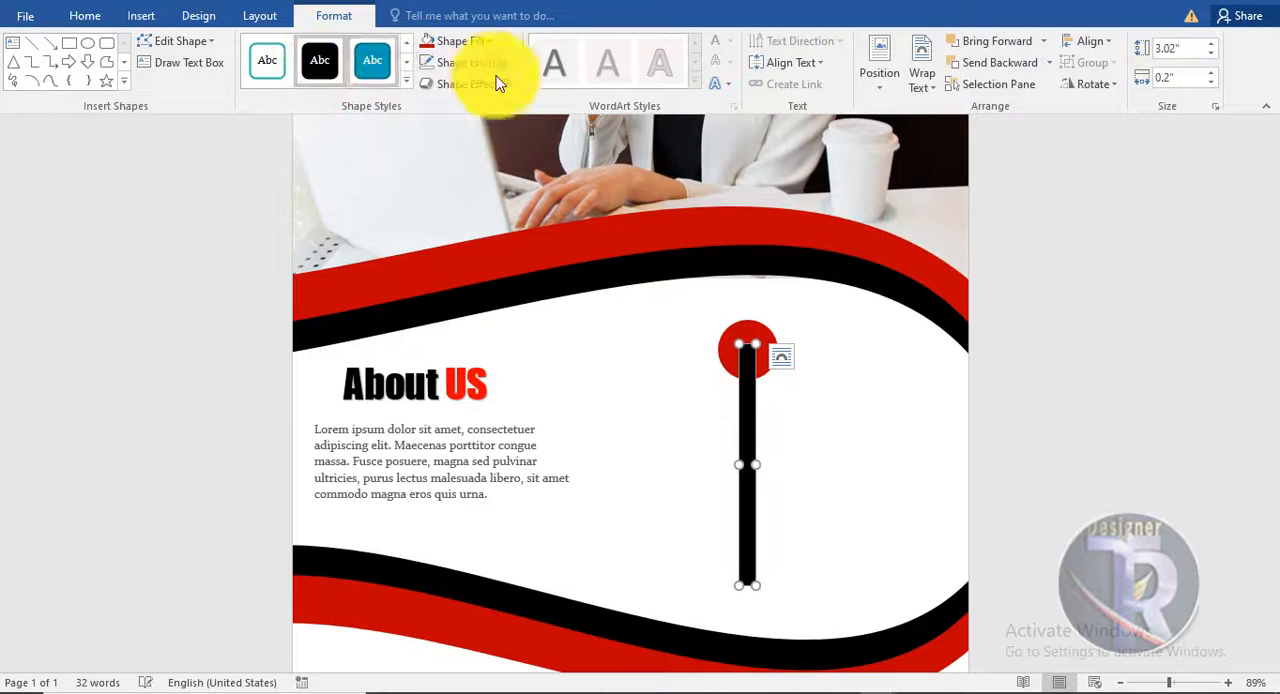
left_click(475, 57)
left_click(475, 57)
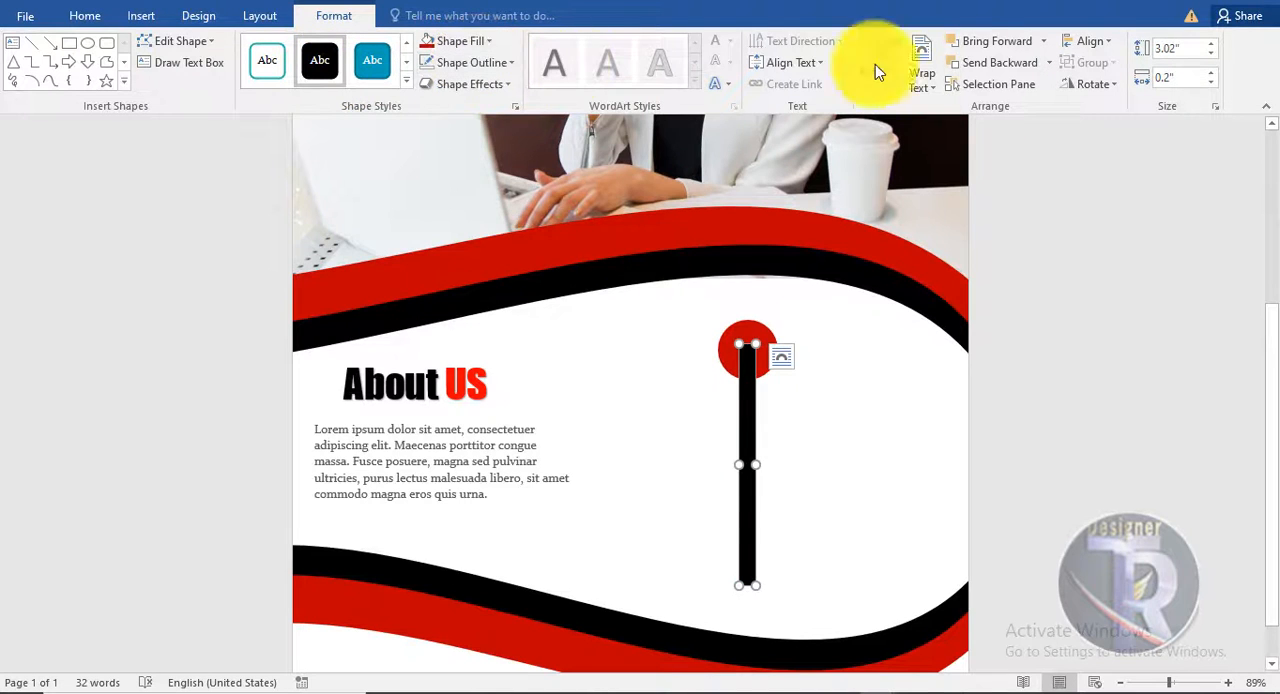
left_click(1010, 429)
scroll(1006, 429, "down", 3)
- Duplicate the red circle twice down the black bar, placing one copy at its middle and one at its lower end
left_click(752, 308)
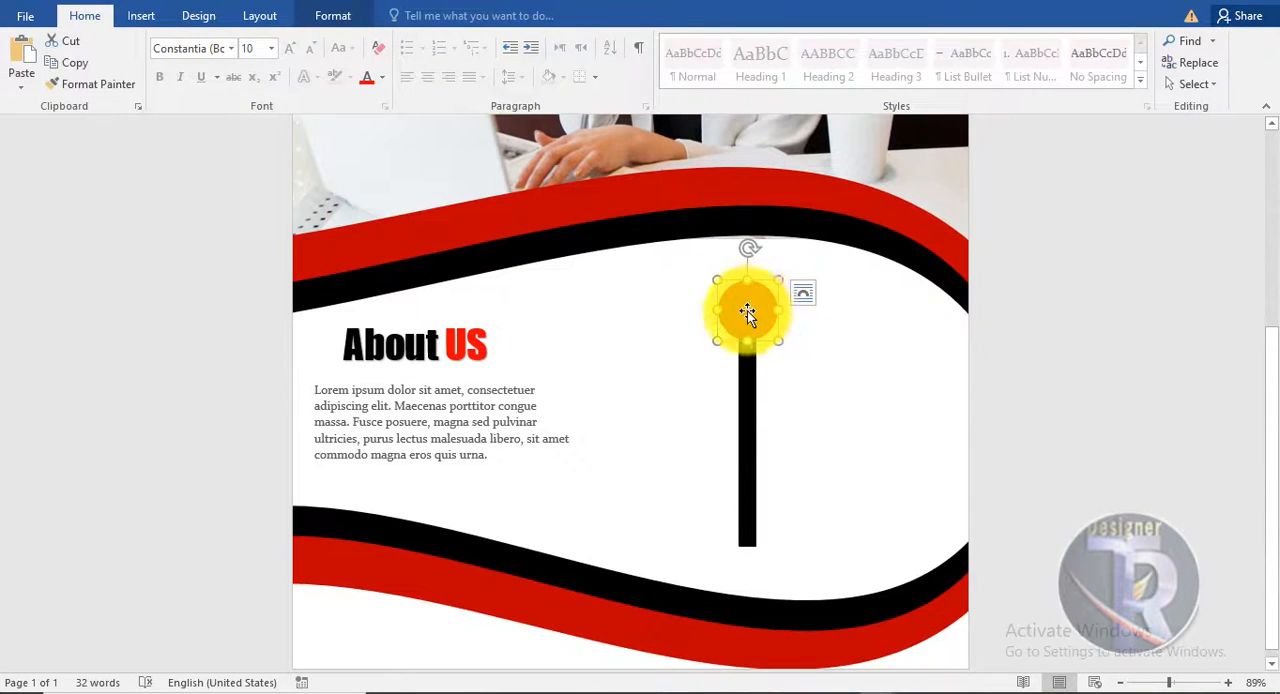
left_click_drag(747, 313, 751, 364)
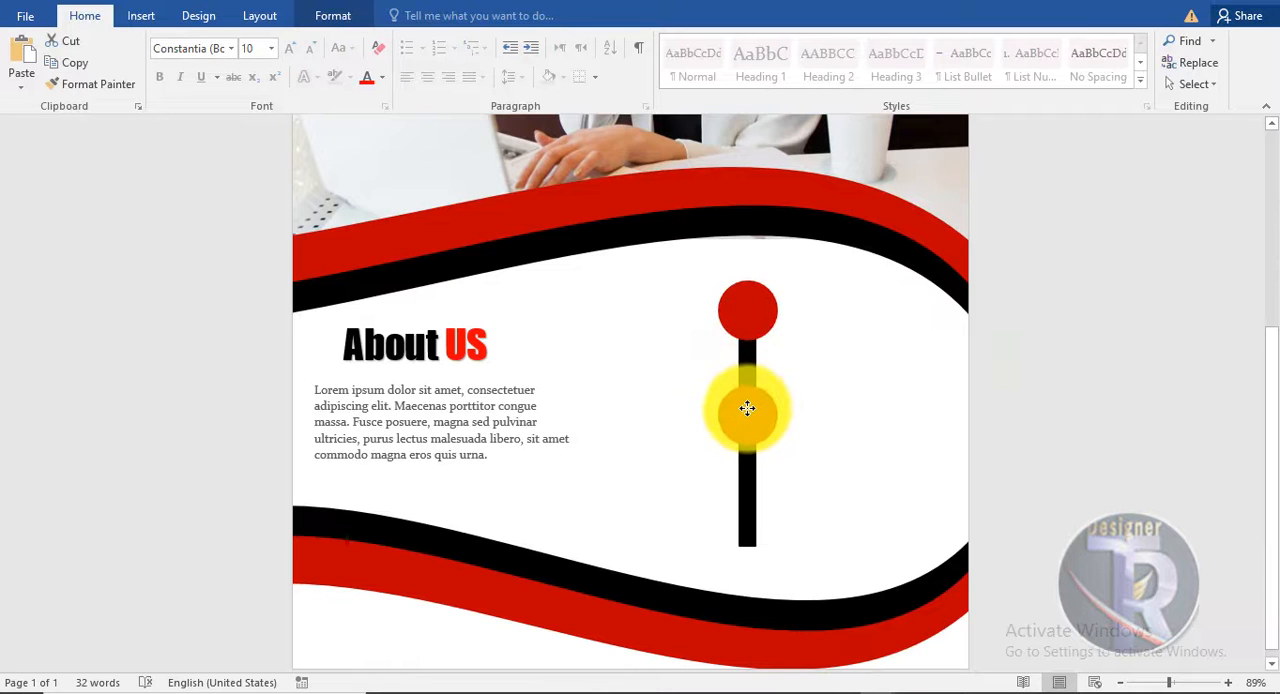
left_click_drag(750, 412, 750, 420)
scroll(820, 480, "down", 3)
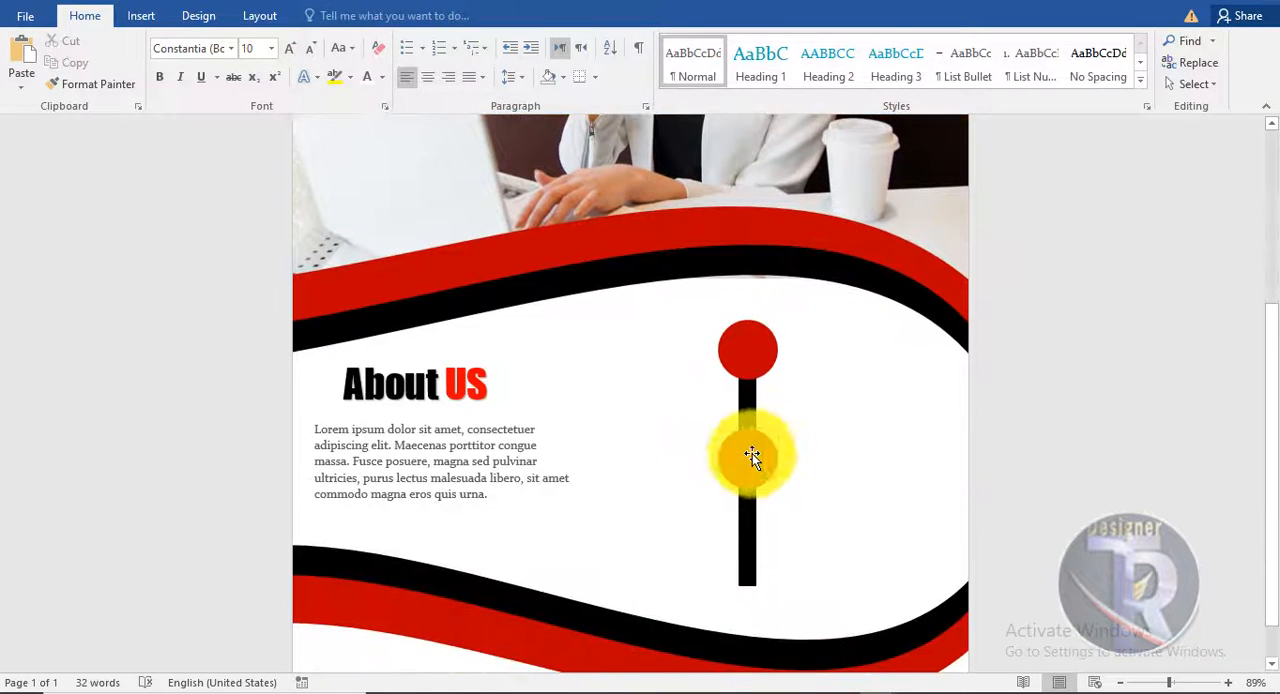
left_click(752, 466)
left_click_drag(755, 473, 750, 568)
left_click(1037, 460)
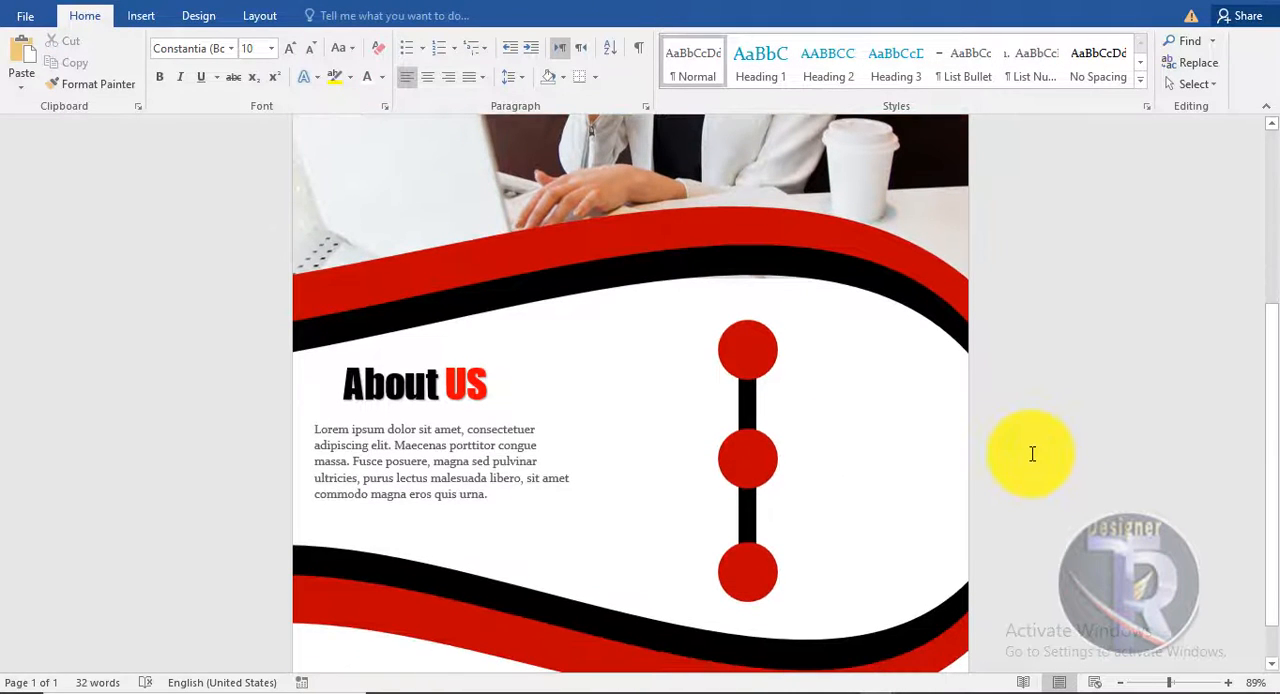
- Group the three red circles with the black bar and move the group left, closer to the About US section
left_click(744, 390)
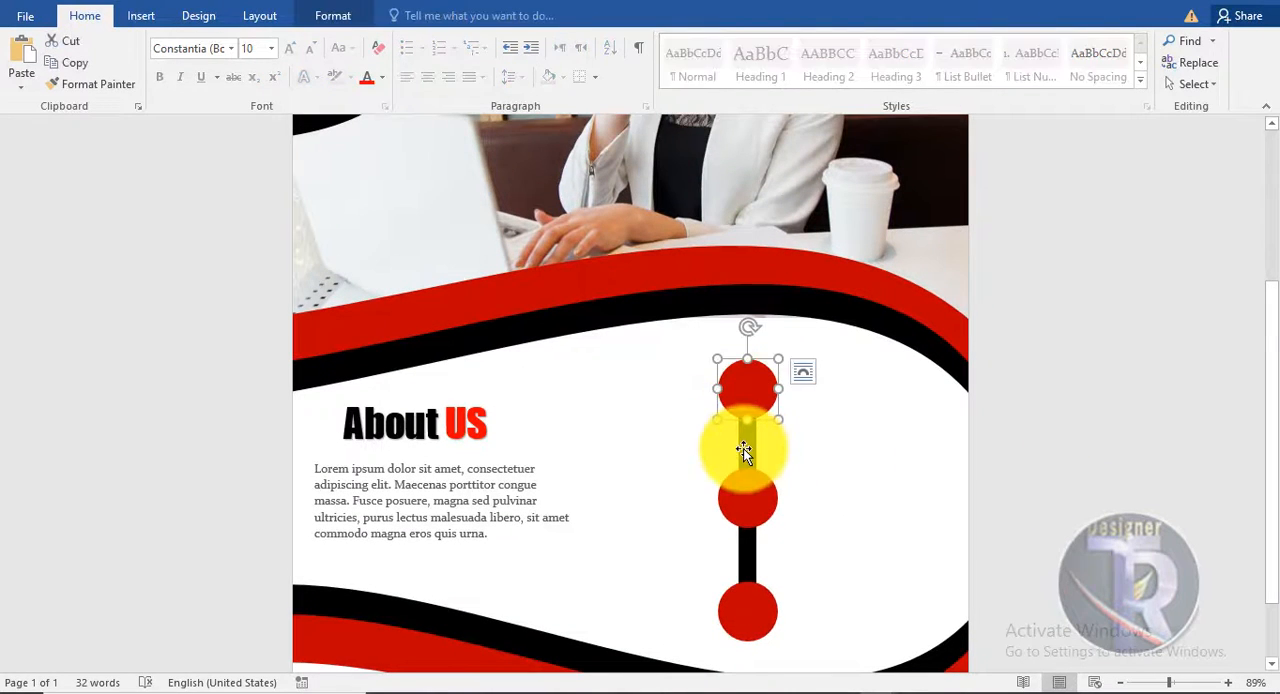
left_click(744, 448, "shift")
left_click(737, 610, "shift")
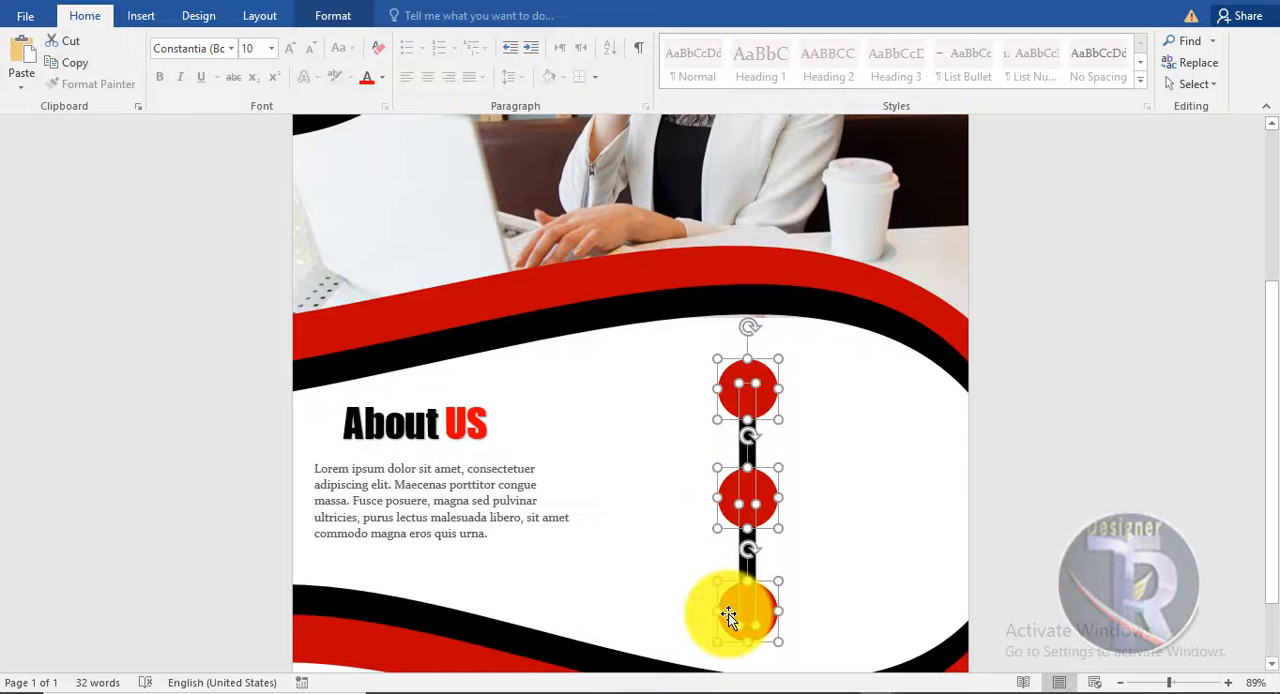
right_click(731, 500)
mouse_move(850, 321)
left_click(935, 322)
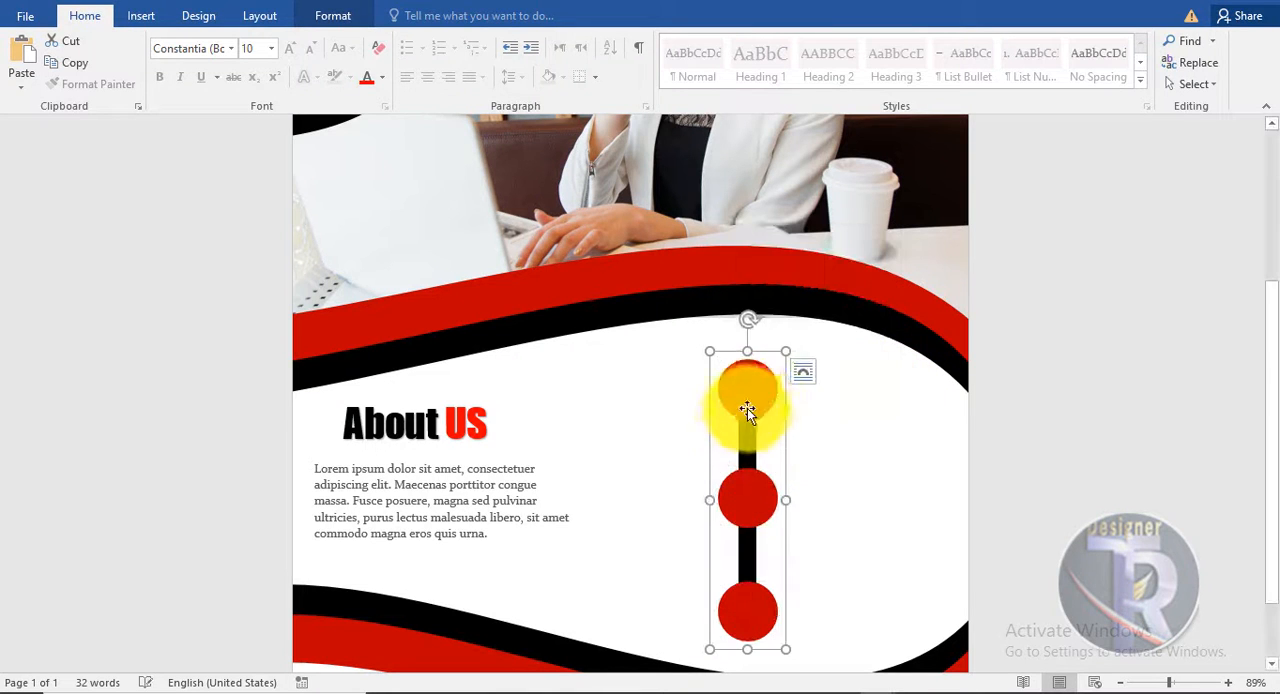
left_click_drag(747, 408, 698, 398)
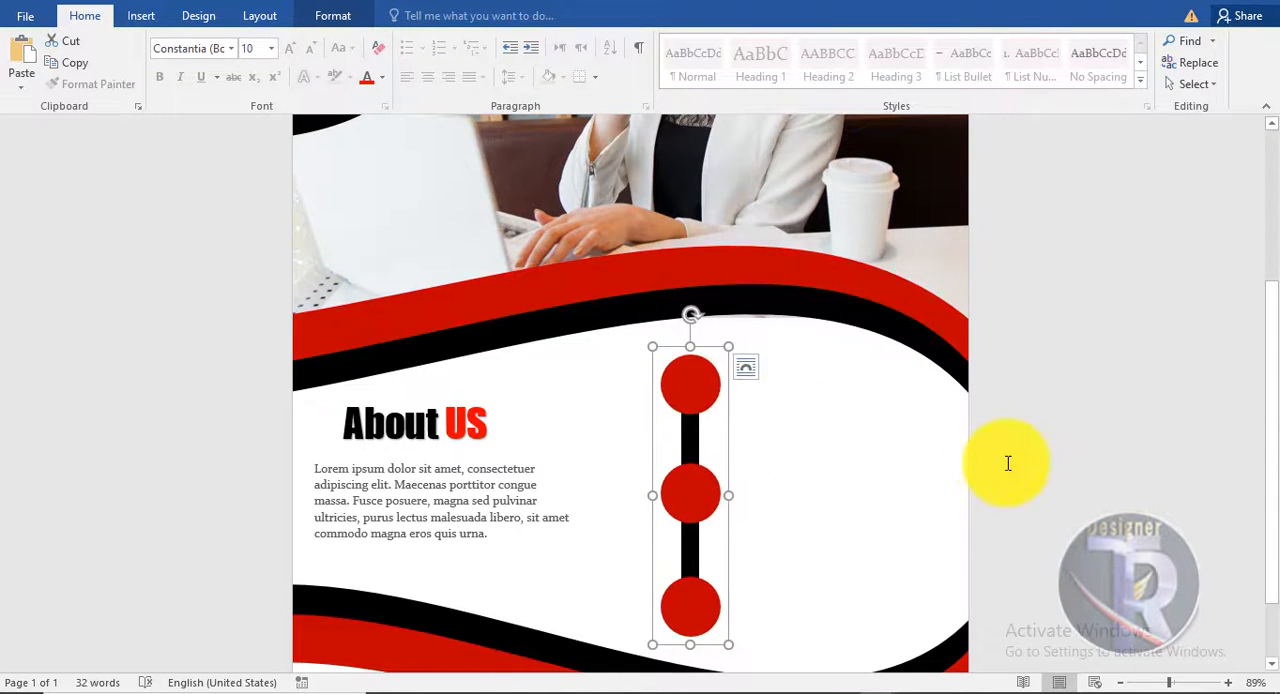
left_click(1008, 463)
scroll(1008, 463, "up", 4)
scroll(1006, 463, "down", 3)
scroll(1005, 462, "up", 3)
scroll(1004, 460, "down", 3)
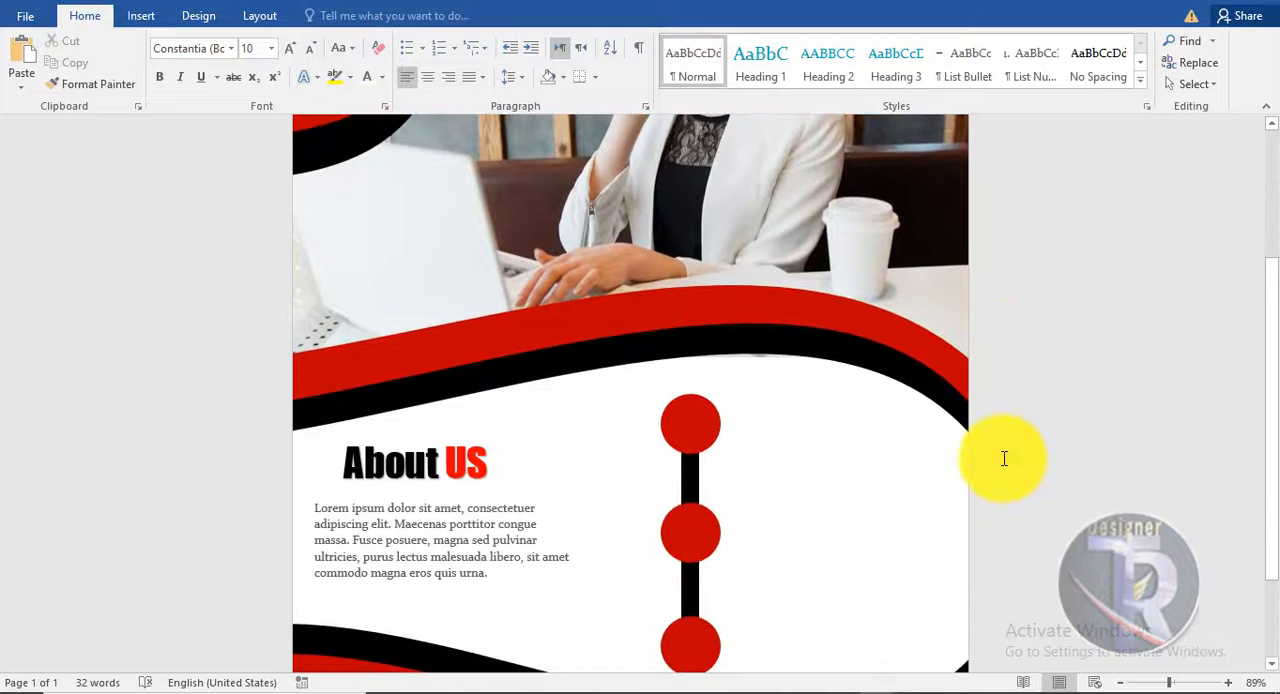
- Insert the icons8-commercial-30 picture, set it in front of text and place it on the uppermost red circle
scroll(1004, 458, "down", 1)
left_click(141, 15)
left_click(150, 60)
left_click(432, 166)
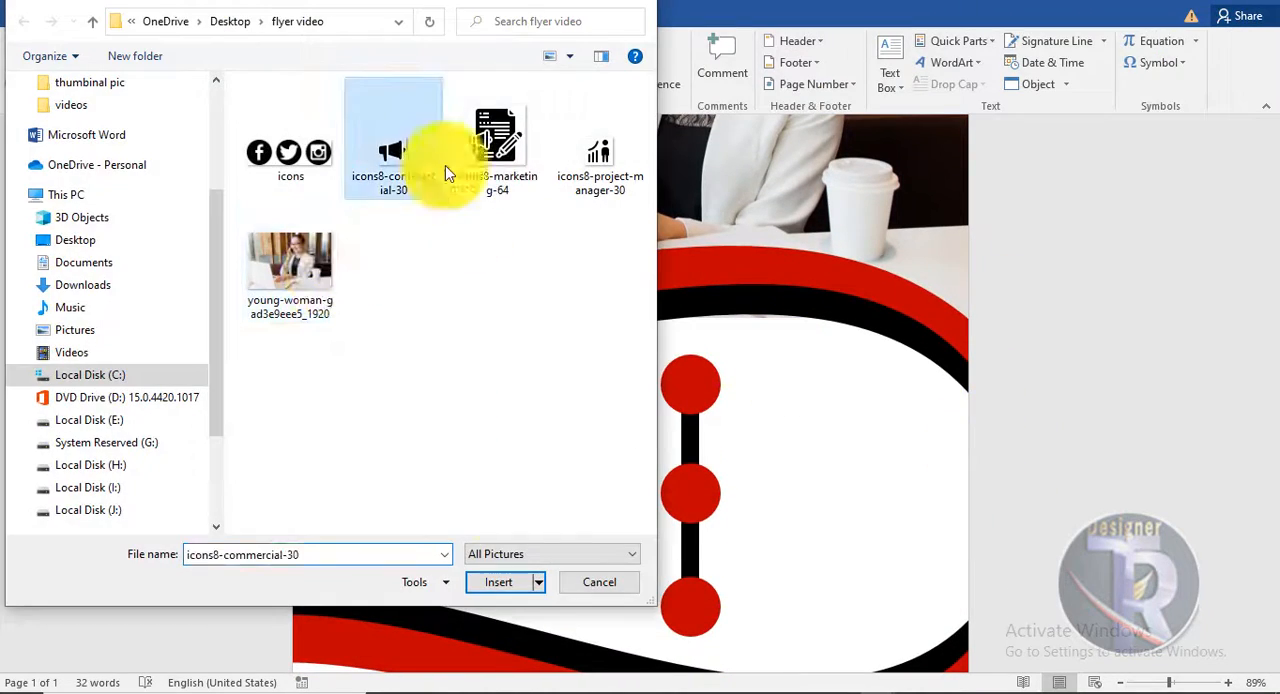
left_click(499, 582)
left_click(874, 70)
left_click(905, 245)
left_click_drag(408, 240, 686, 603)
scroll(688, 600, "down", 4)
left_click_drag(691, 400, 703, 426)
left_click(110, 62)
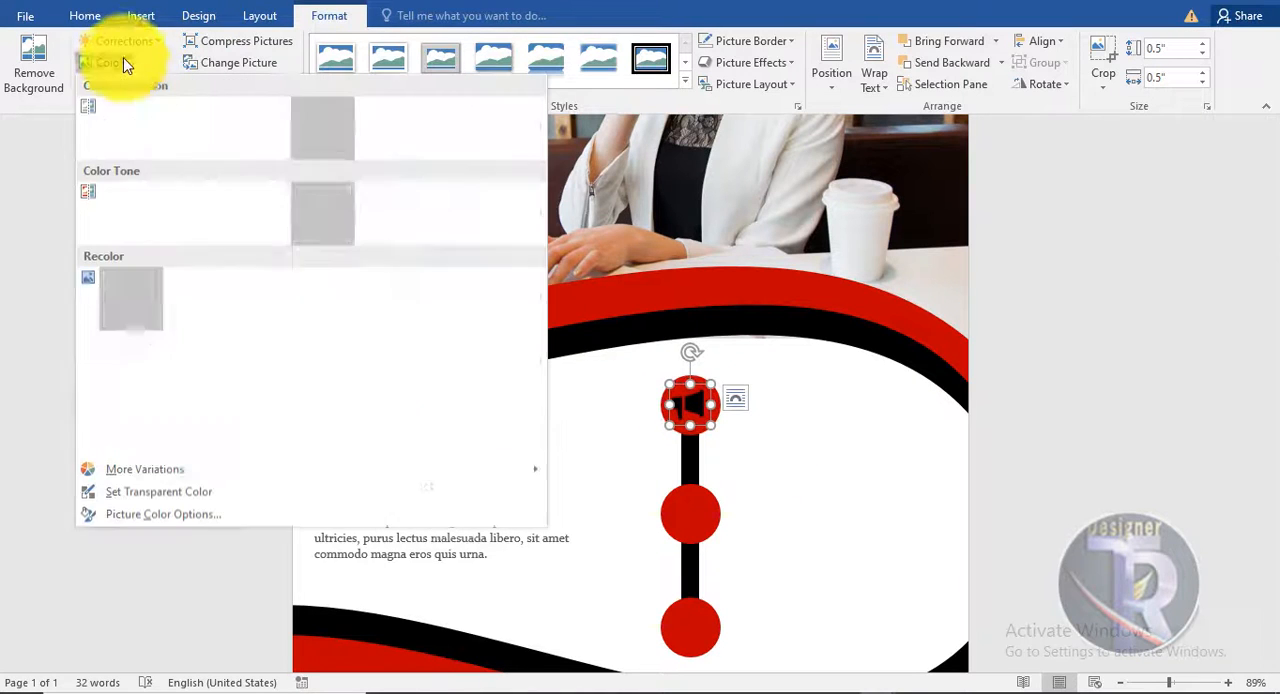
left_click(700, 340)
scroll(700, 337, "down", 4)
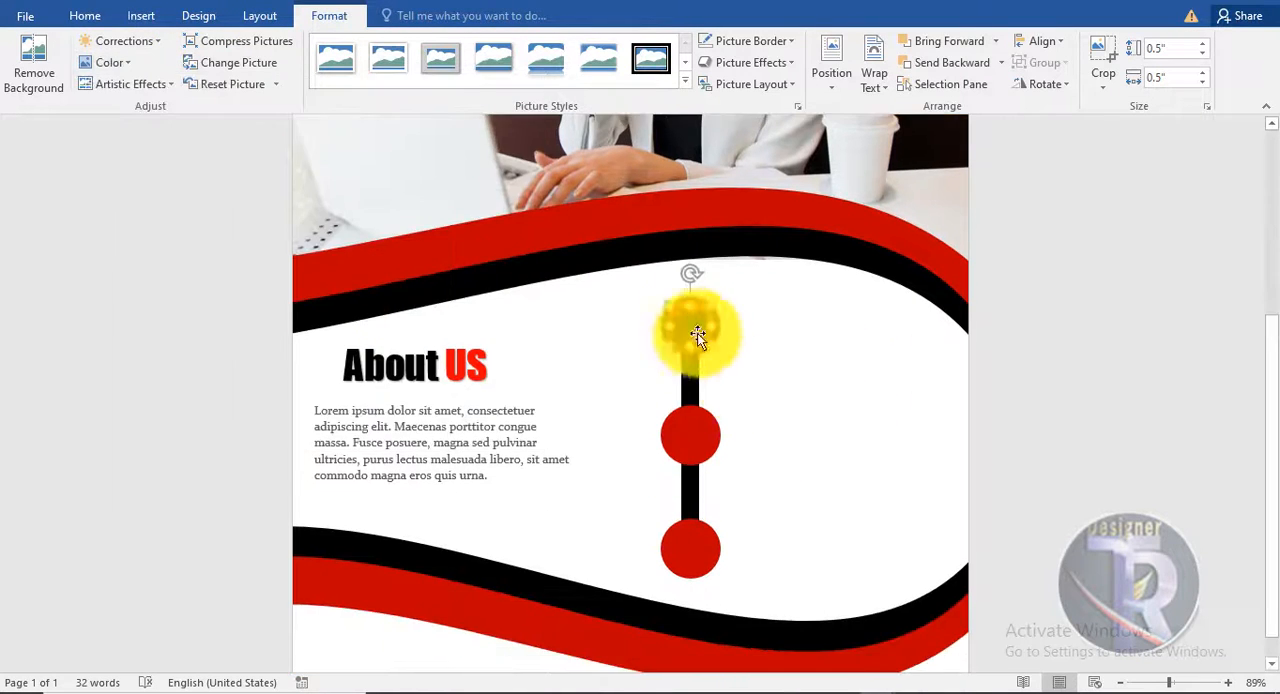
left_click(820, 380)
- Insert the icons8-marketing-64 picture, set it in front of text and place it on the middle red circle
scroll(820, 380, "up", 5)
left_click(141, 15)
left_click(150, 60)
left_click(497, 145)
left_click(499, 582)
left_click(870, 85)
left_click(905, 245)
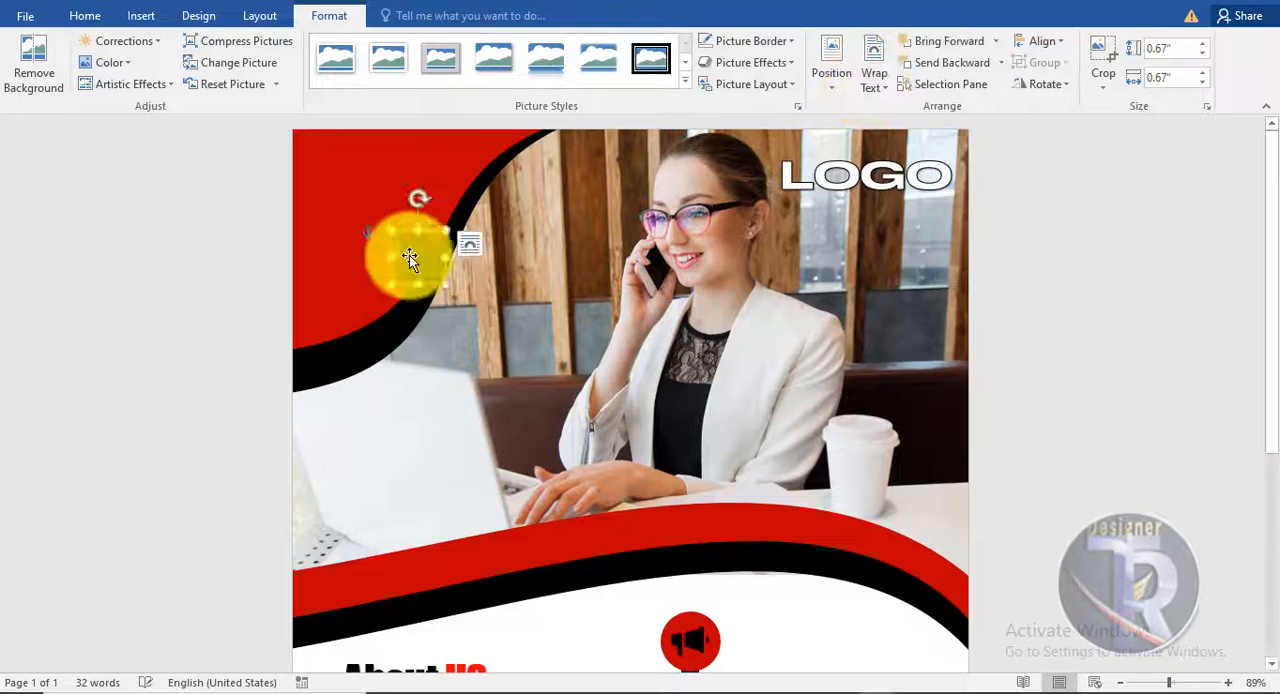
left_click_drag(410, 257, 668, 564)
scroll(670, 562, "down", 4)
left_click_drag(683, 343, 707, 521)
left_click(741, 540)
- Insert the icons8-project-manager-30 picture, set it in front of text and place it on the lowest red circle
scroll(834, 523, "up", 2)
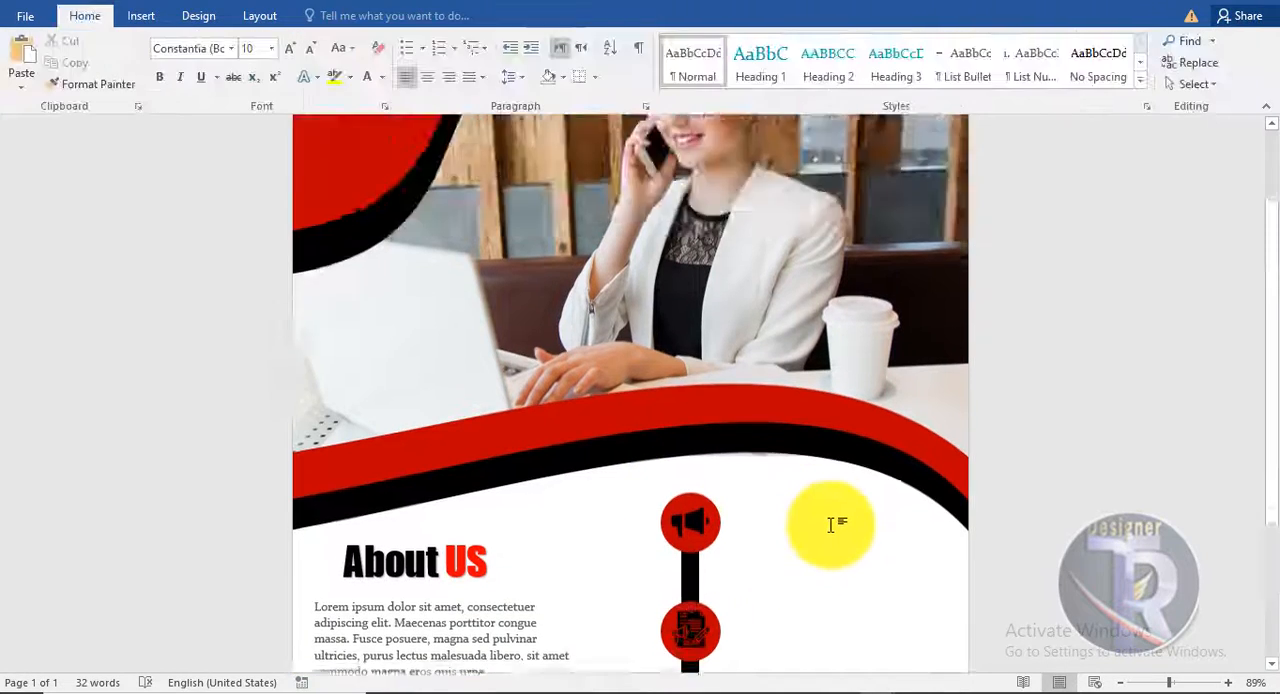
scroll(689, 414, "down", 3)
scroll(794, 466, "up", 1)
scroll(794, 466, "down", 1)
left_click(144, 16)
left_click(150, 60)
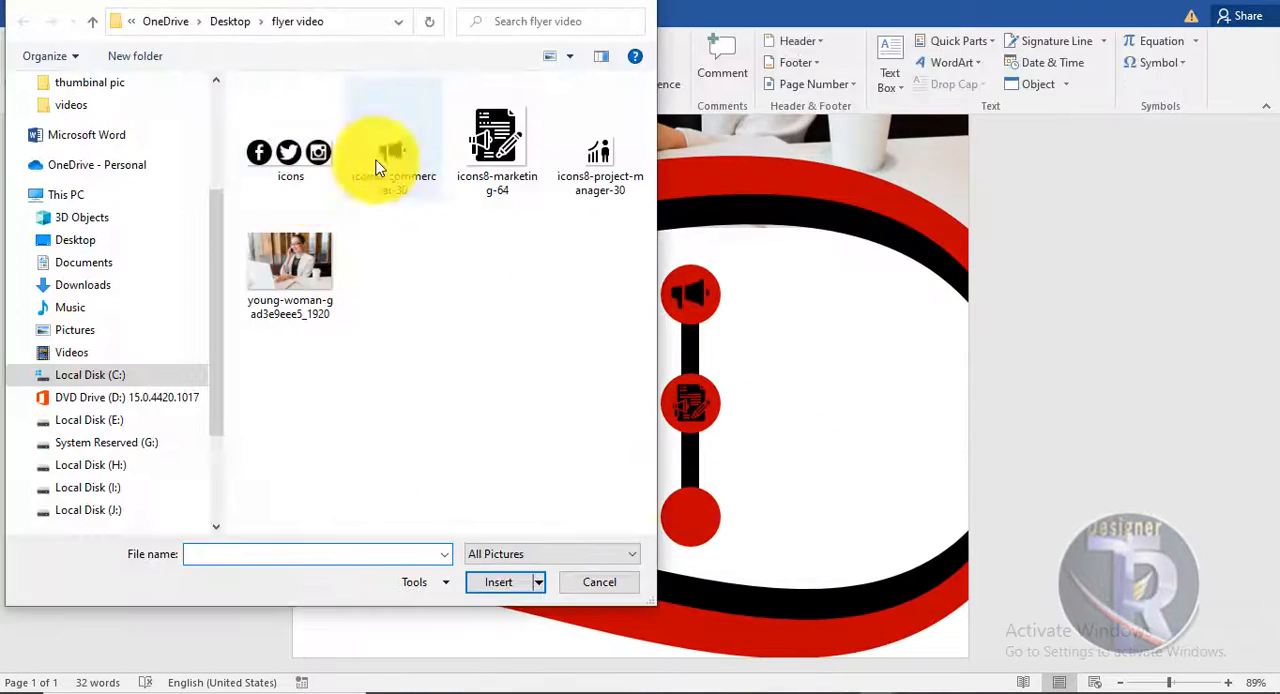
double_click(597, 148)
left_click(873, 78)
left_click(912, 246)
left_click_drag(404, 243, 702, 640)
scroll(700, 590, "down", 5)
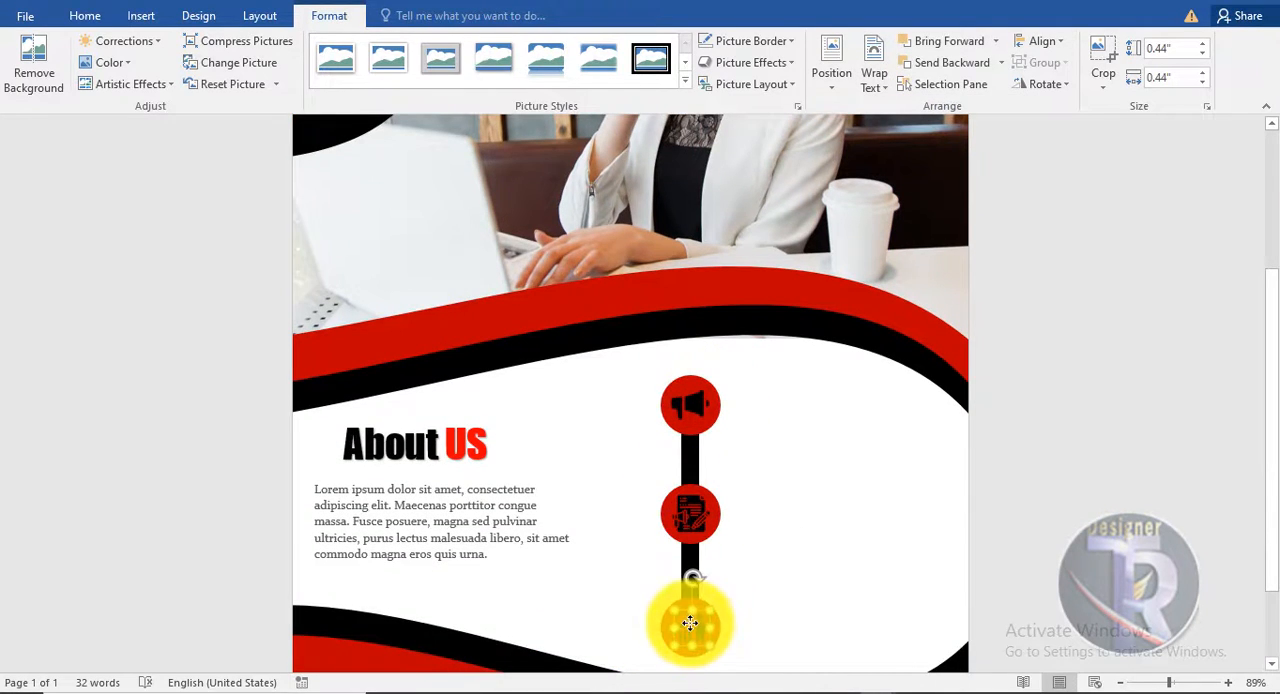
left_click(831, 608)
- Insert the social media picture named icons and set it in front of text
scroll(831, 606, "down", 3)
left_click(141, 16)
left_click(170, 60)
left_click(290, 160)
double_click(290, 162)
left_click(873, 78)
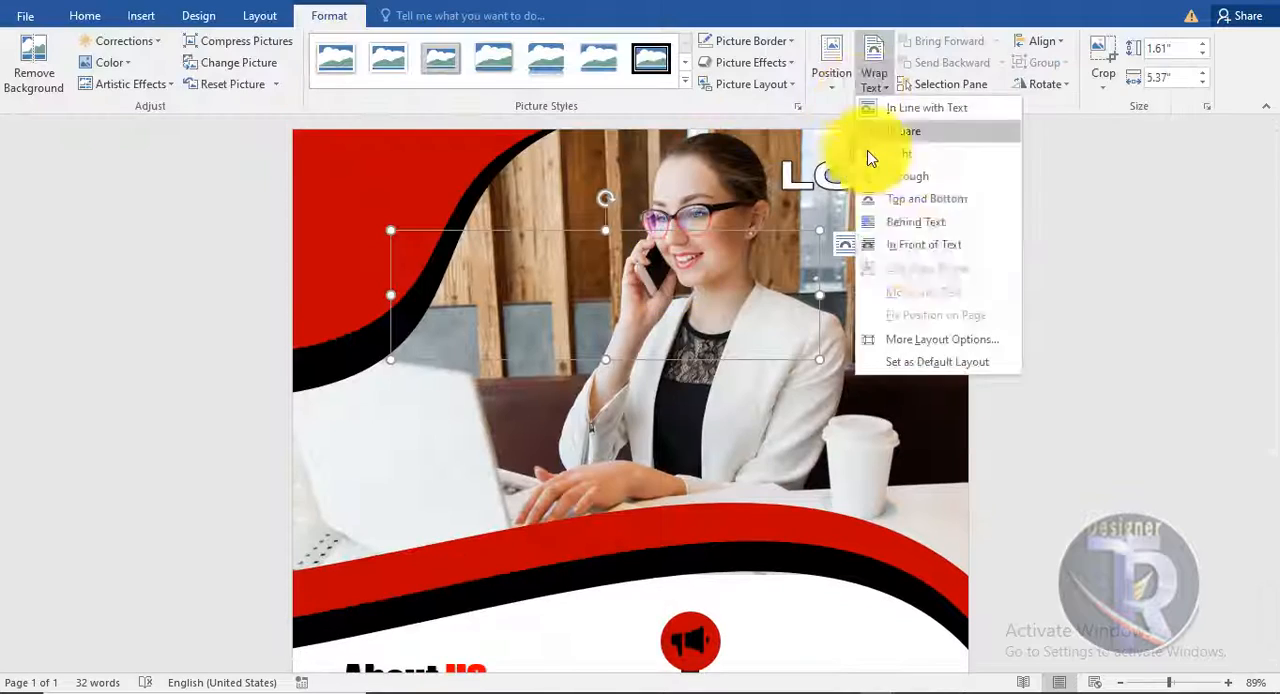
left_click(912, 246)
- Shrink the social media icons picture and place it in the page's lower-left corner, below the red wave band
scroll(606, 163, "down", 3)
left_click_drag(606, 163, 606, 523)
scroll(606, 523, "down", 4)
left_click_drag(820, 243, 397, 622)
mouse_move(410, 608)
left_mouse_down()
mouse_move(451, 608)
mouse_move(411, 620)
left_mouse_up()
left_click(1210, 567)
scroll(706, 352, "down", 1)
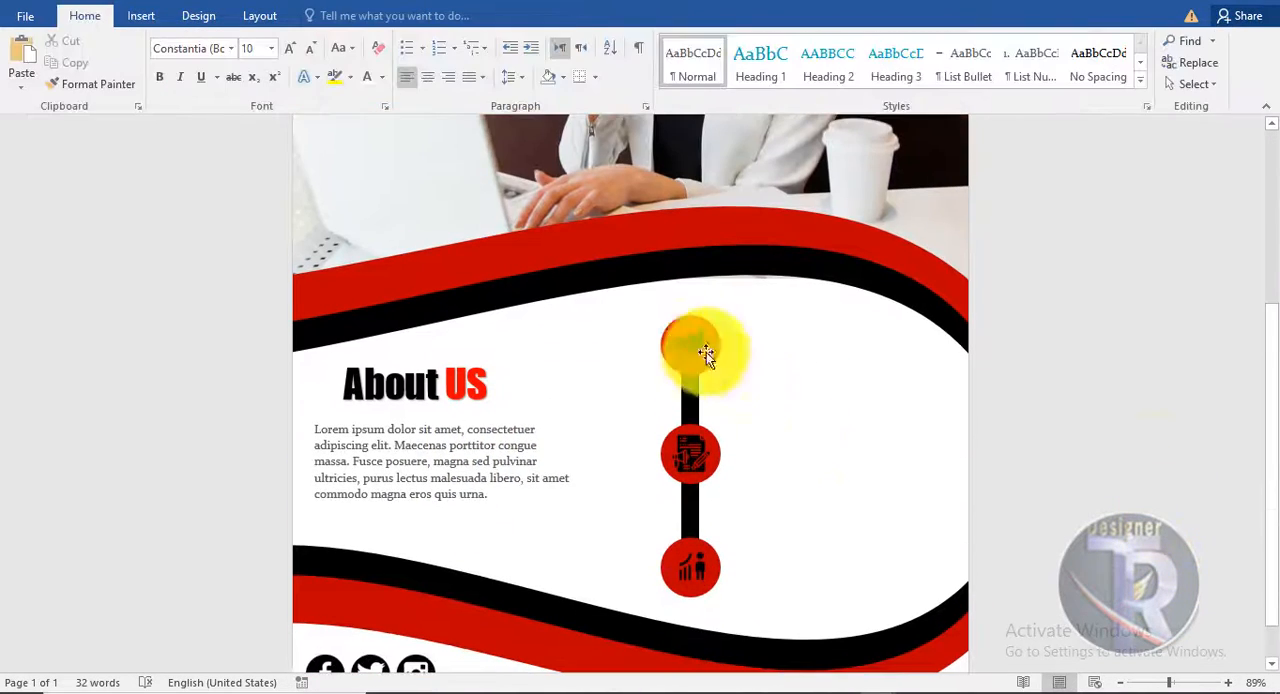
left_click(704, 350)
left_click(308, 15)
left_click(814, 438)
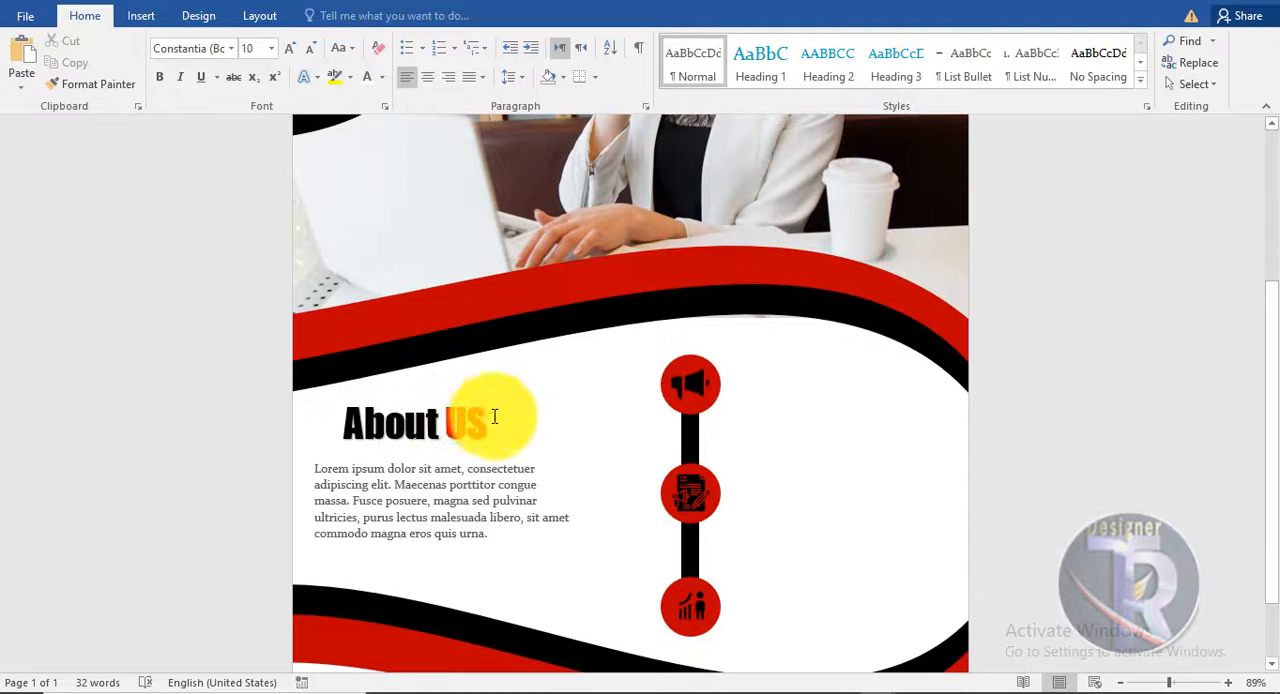
left_click(443, 381)
left_click(286, 526)
- Draw a text box about 2.45" wide and 1.25" high beside the megaphone circle and fill it with placeholder text using =lorem(1)
left_click(145, 20)
left_click(886, 90)
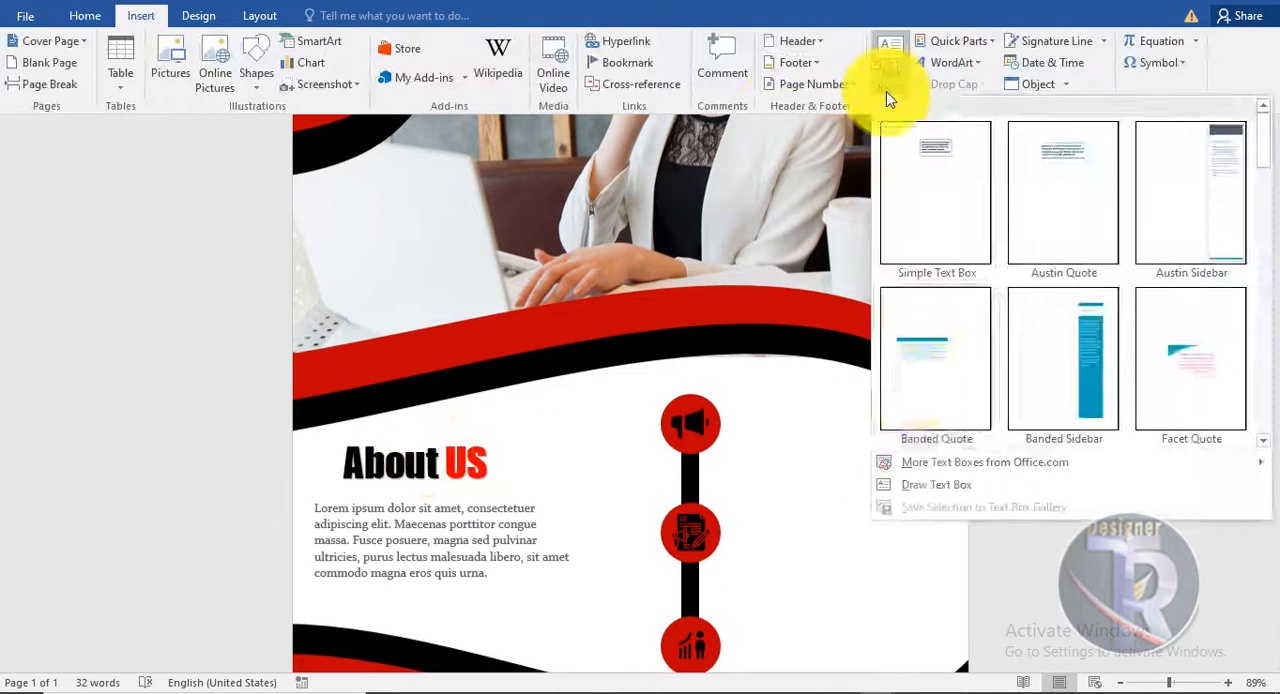
left_click(914, 563)
mouse_move(737, 403)
left_mouse_down()
mouse_move(886, 497)
mouse_move(933, 503)
left_mouse_up()
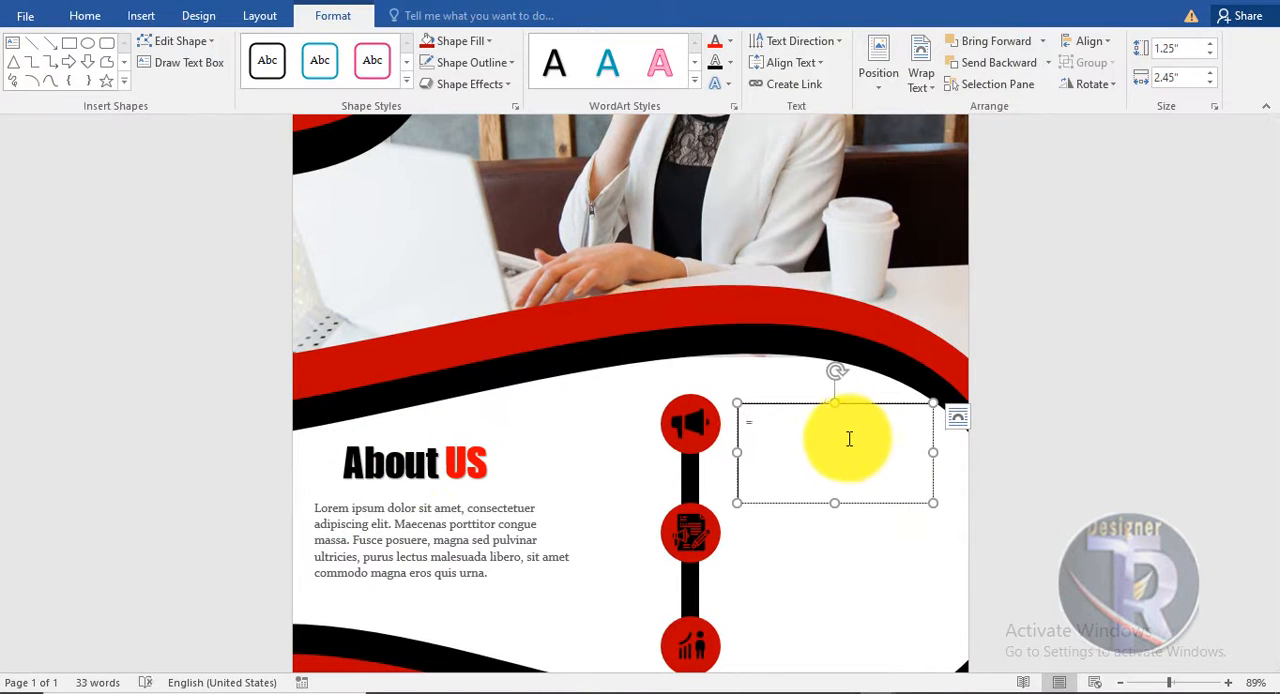
type("=lorem(1)")
key("Return")
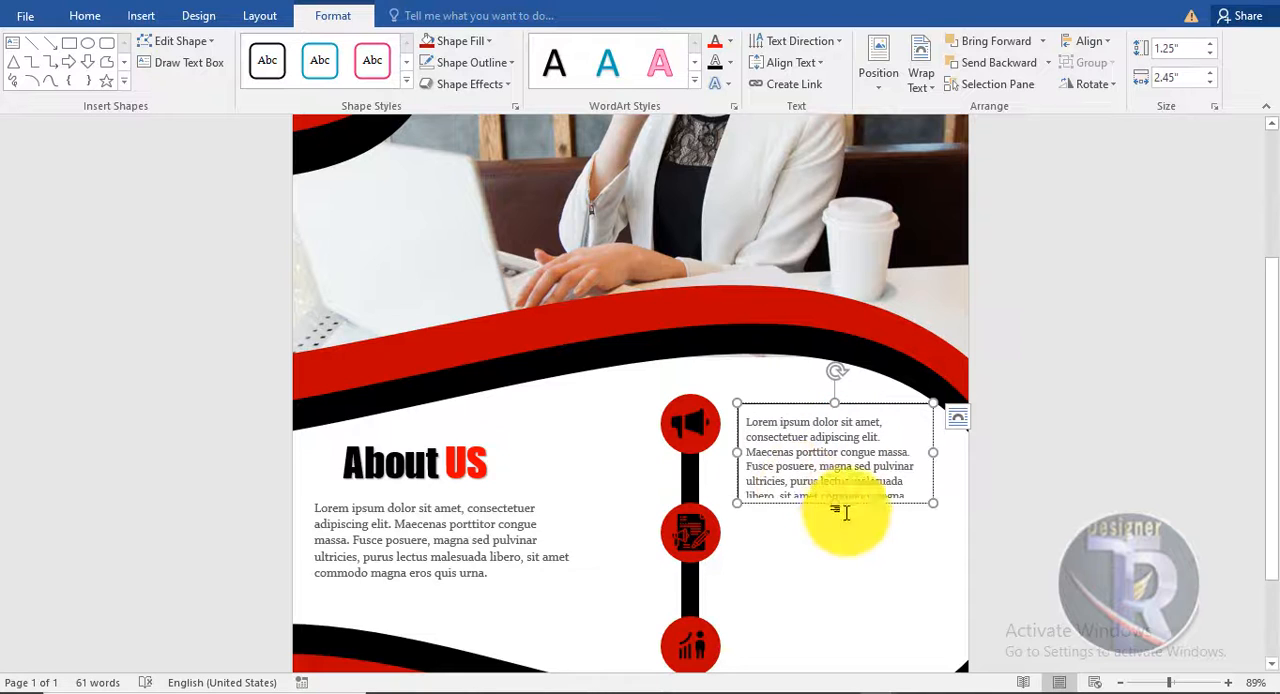
- Resize the placeholder text box to about 2.71" wide and 1.33" high and shift it slightly toward the megaphone circle
left_click(935, 503)
left_click_drag(933, 508, 953, 508)
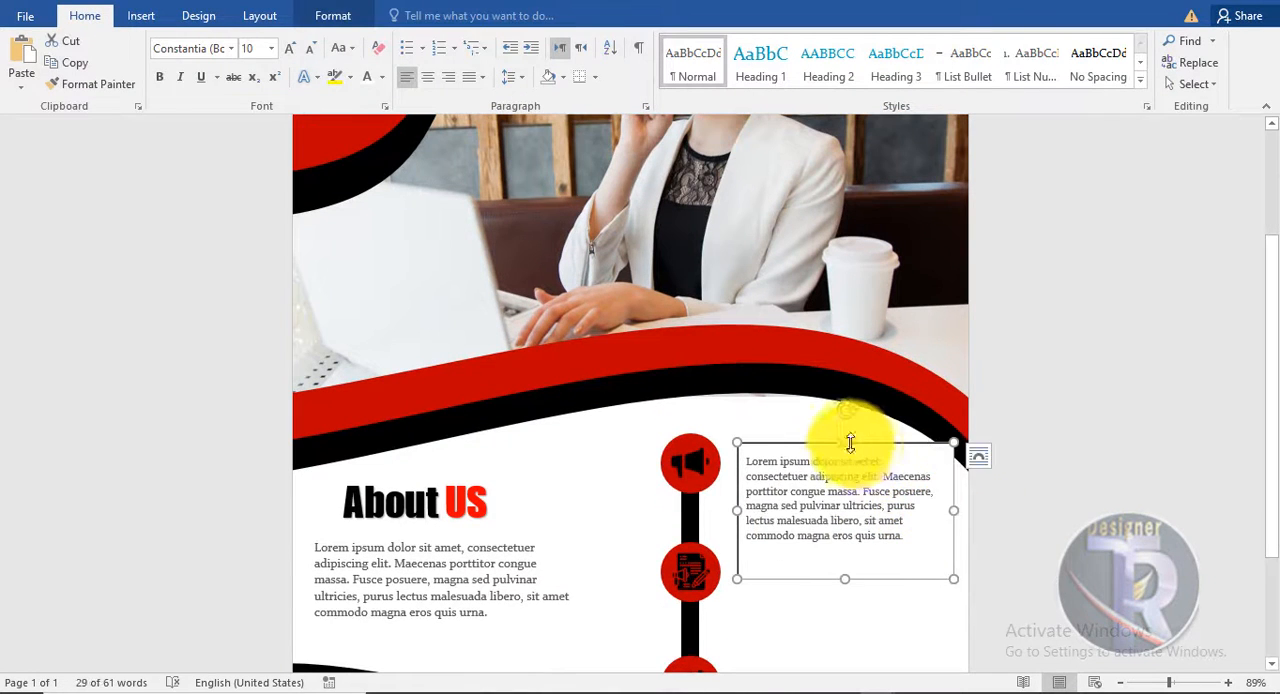
left_click_drag(847, 443, 814, 443)
- Remove the outline and the fill of the text box beside the megaphone circle
left_click(322, 17)
left_click(470, 63)
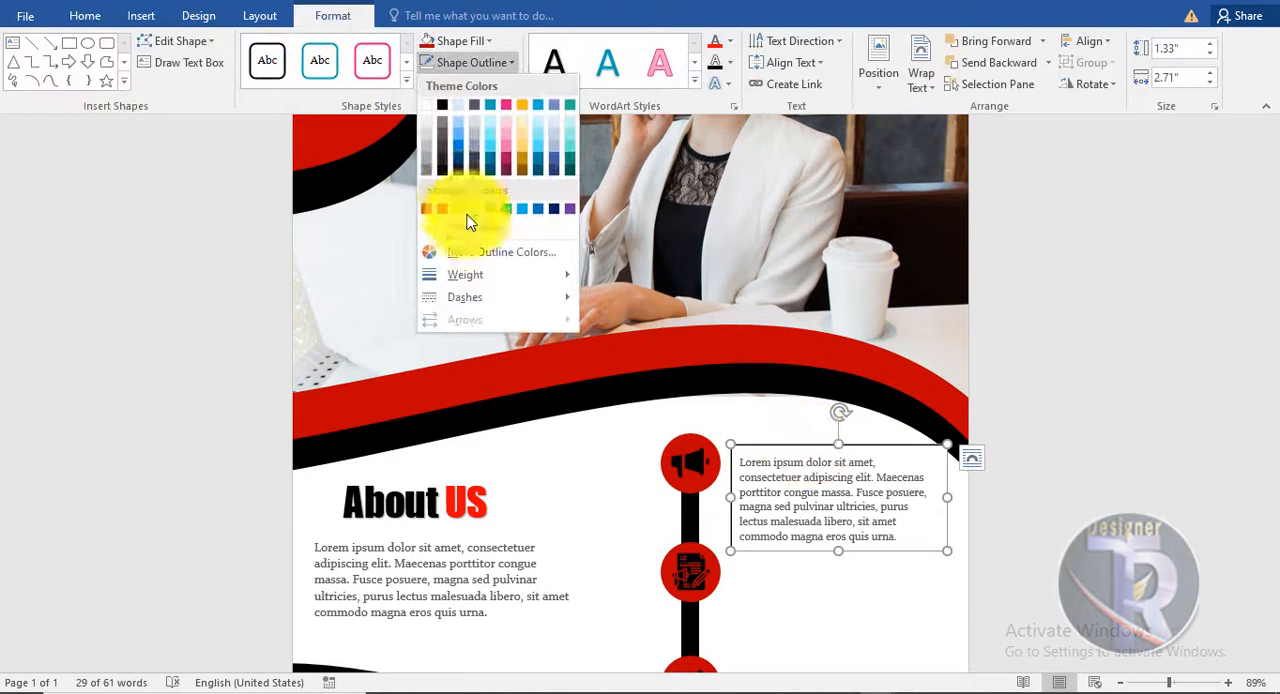
left_click(469, 226)
left_click(455, 43)
left_click(458, 206)
- Format the opening words "Lorem ipsum" in the text box as 18 pt Impact and nudge the box upward
left_click(85, 16)
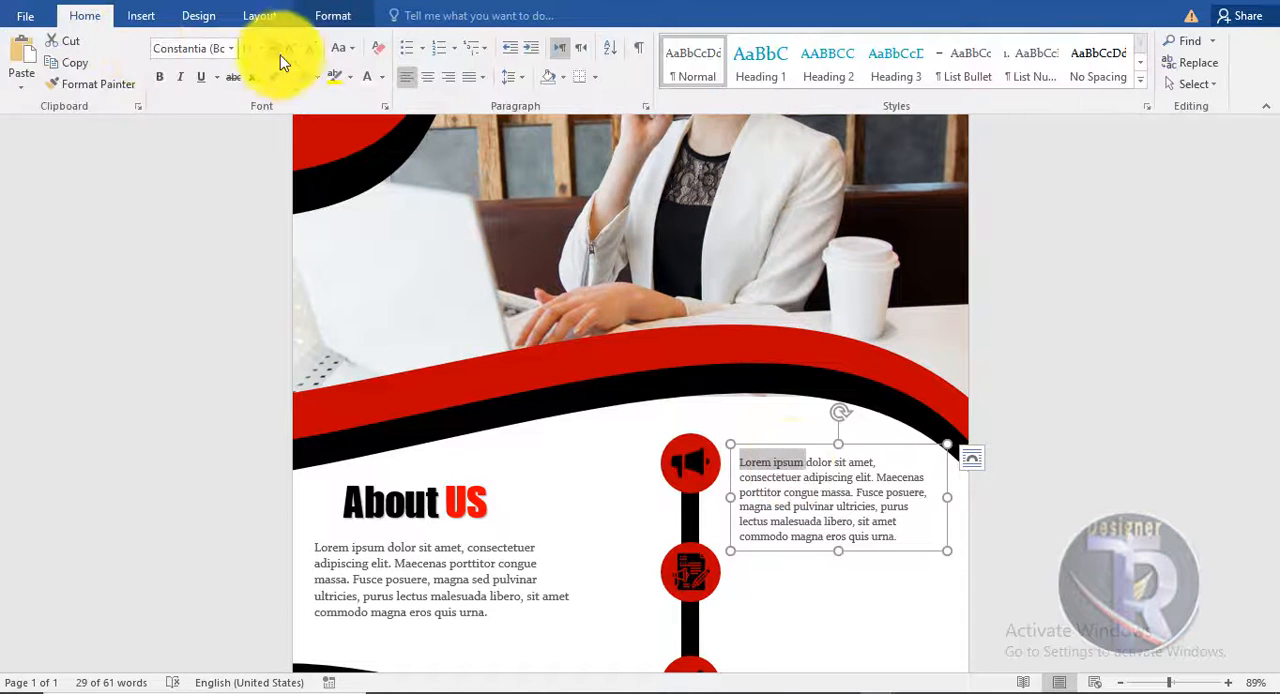
left_click(289, 50)
left_click(289, 50)
left_click(289, 50)
left_click(289, 50)
left_click(289, 50)
left_click_drag(869, 445, 863, 434)
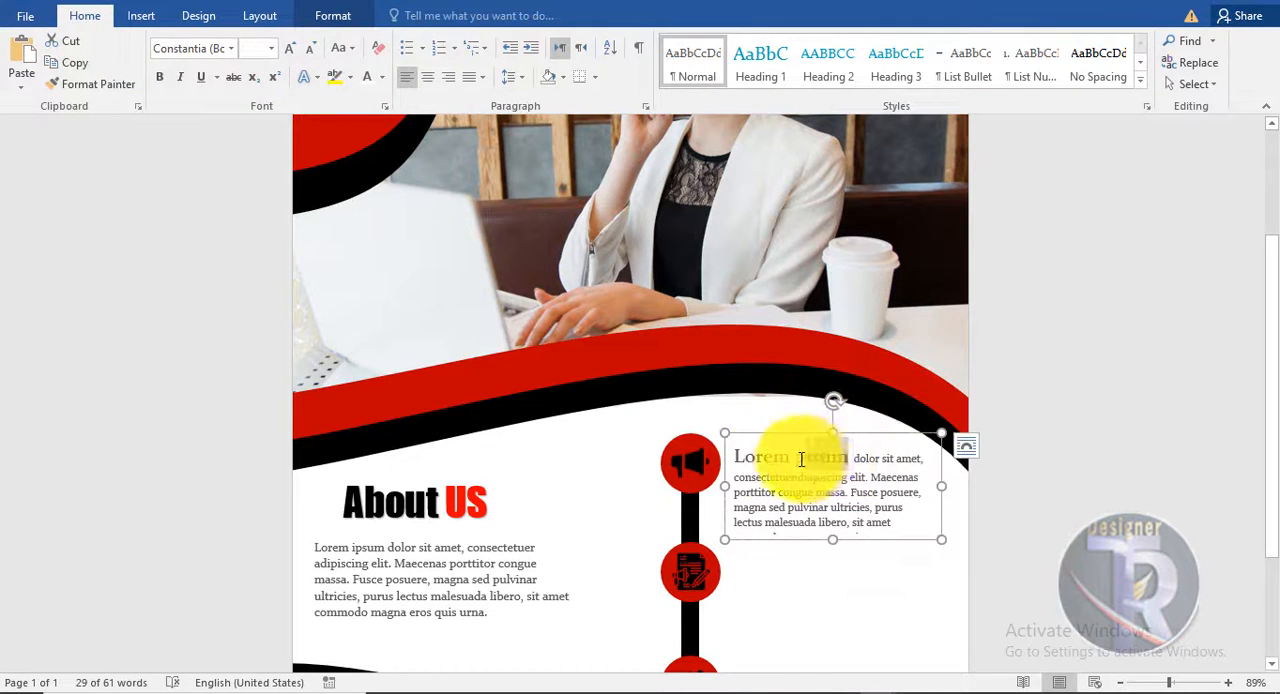
left_click_drag(801, 459, 738, 457)
left_click(232, 52)
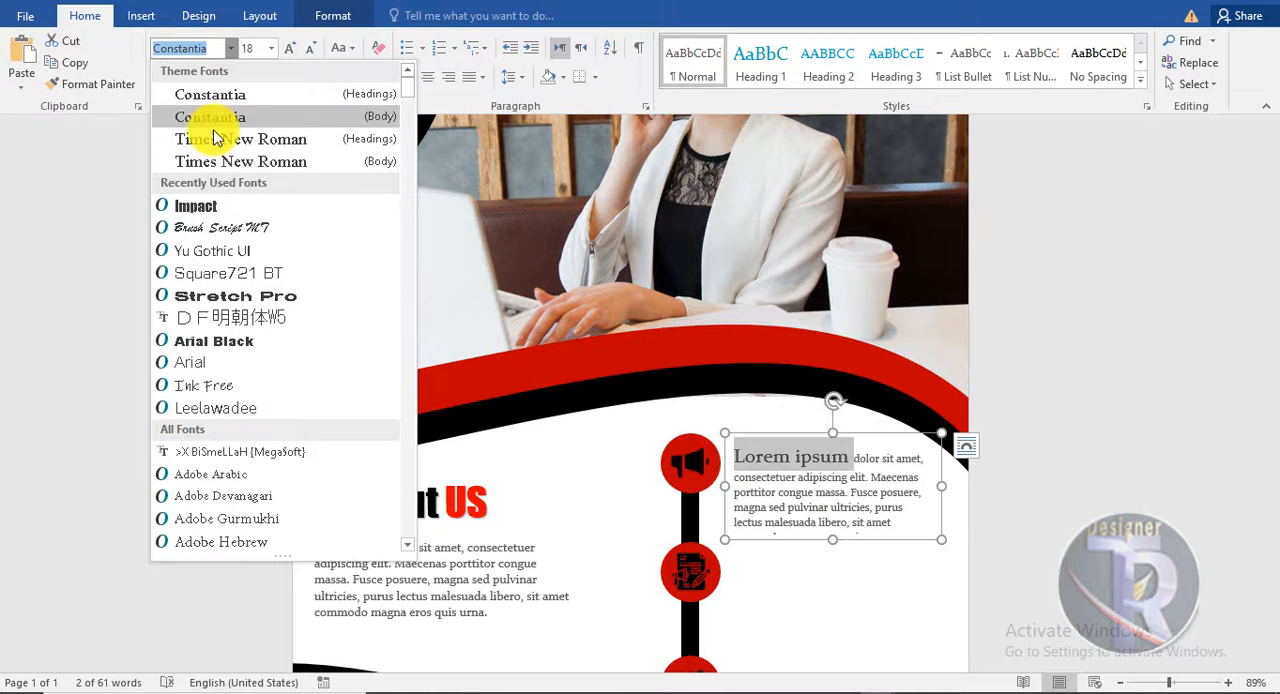
left_click(213, 207)
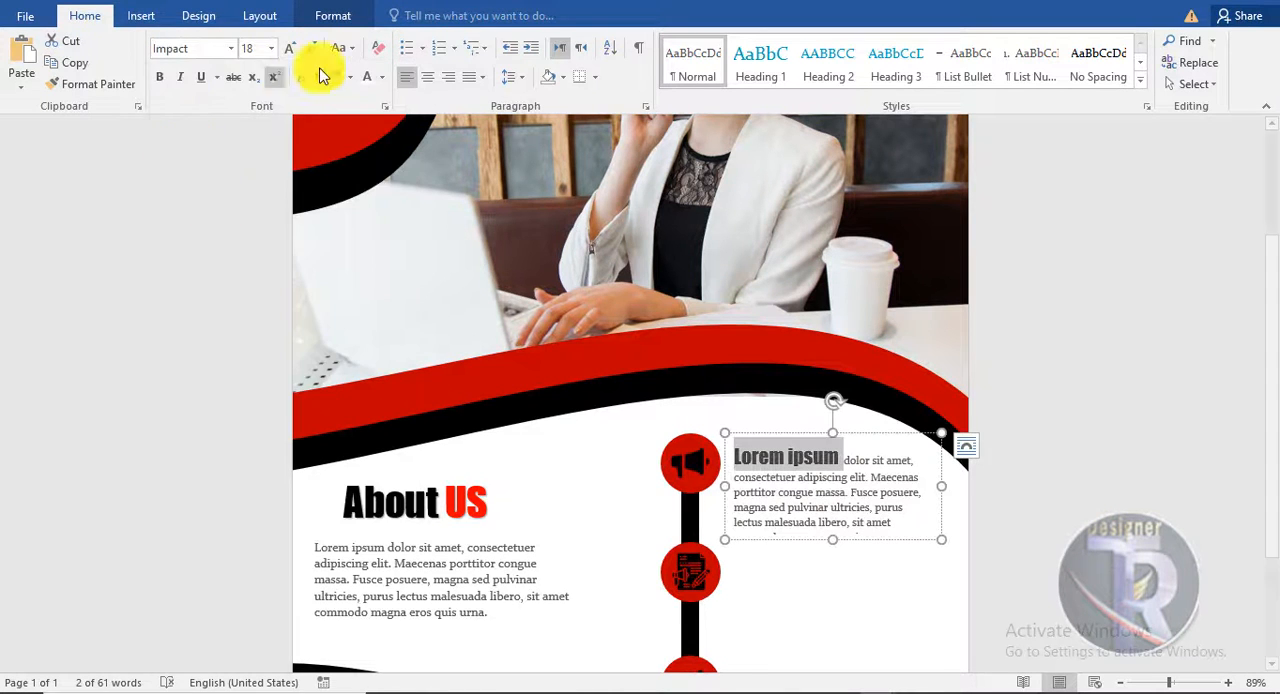
- Colour the opening word "Lorem" black and the word "ipsum" red in the text box
left_click(335, 15)
left_click(732, 46)
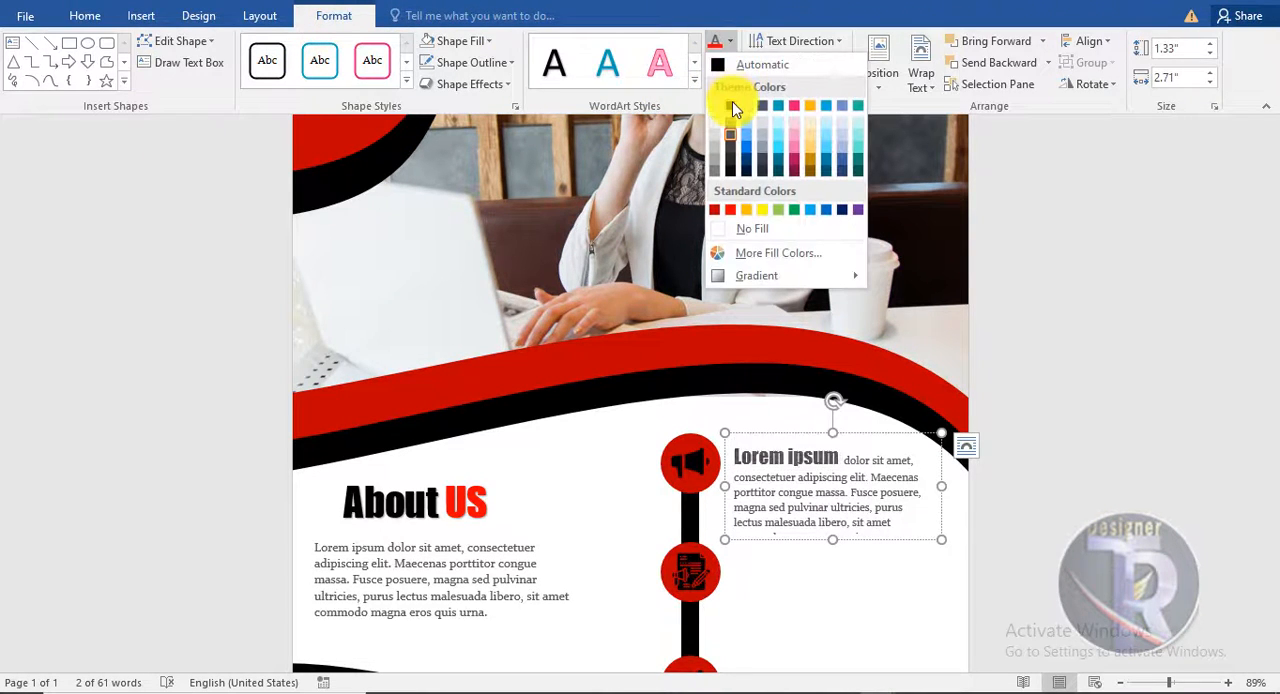
left_click(729, 147)
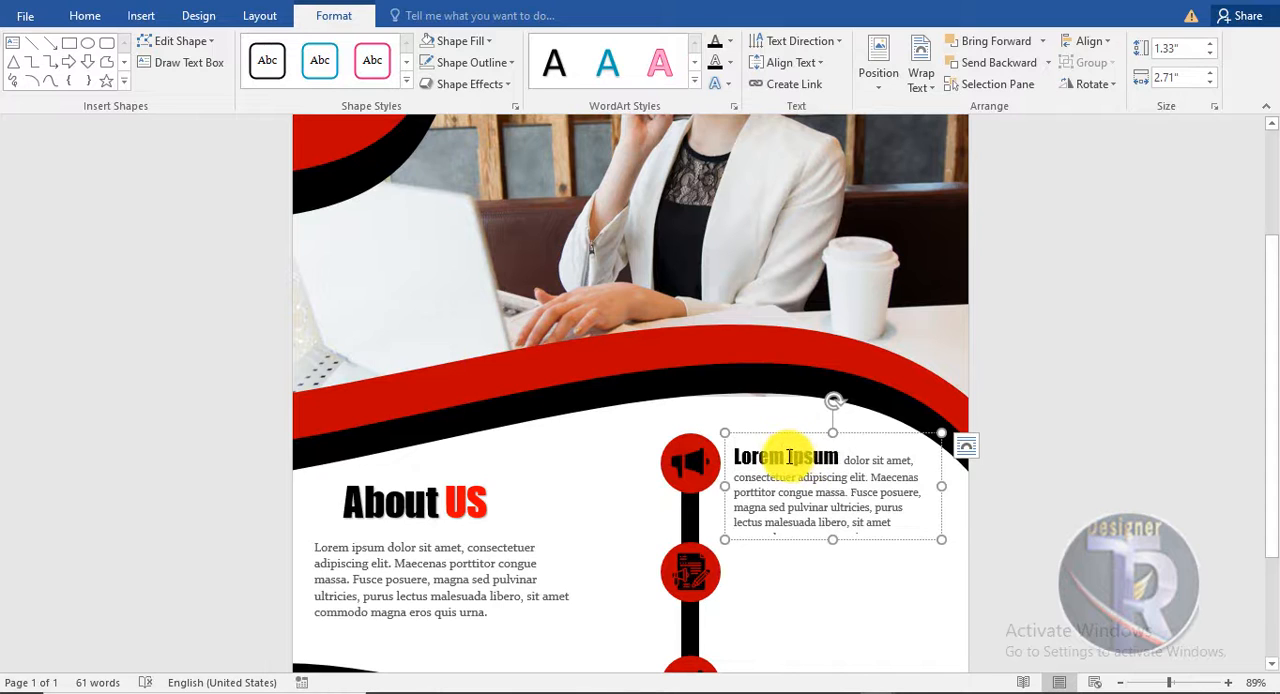
left_click(490, 39)
left_click(732, 42)
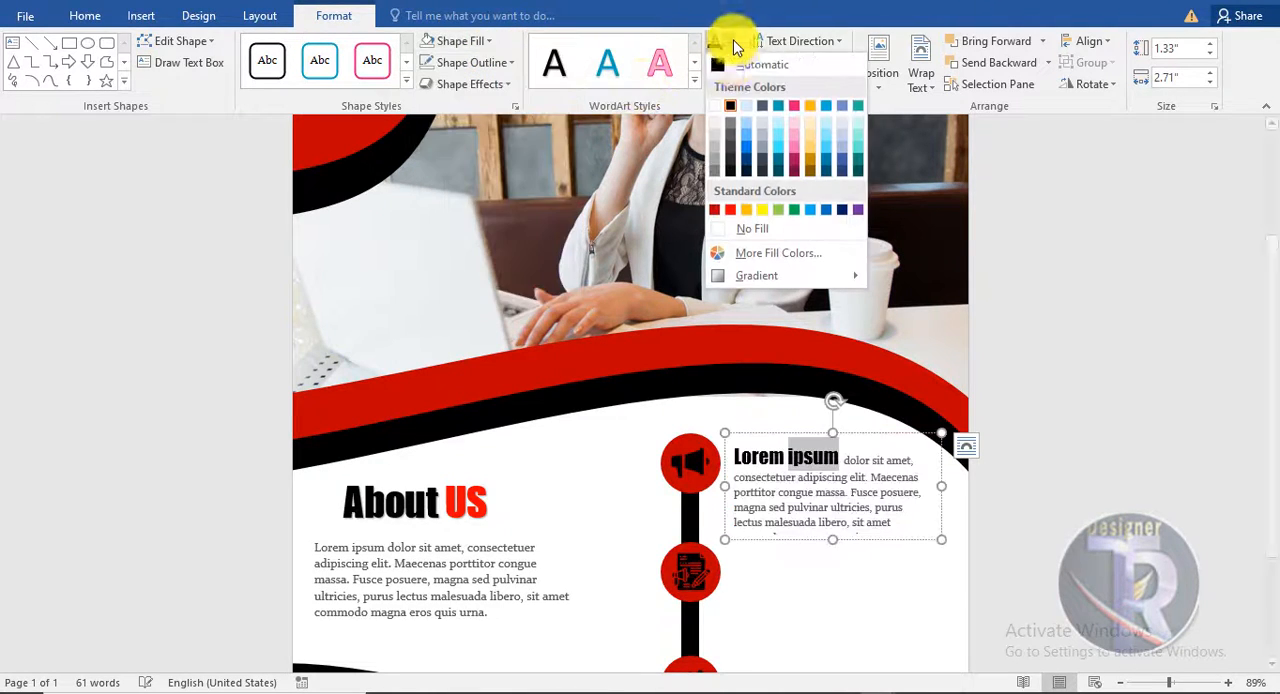
left_click(727, 208)
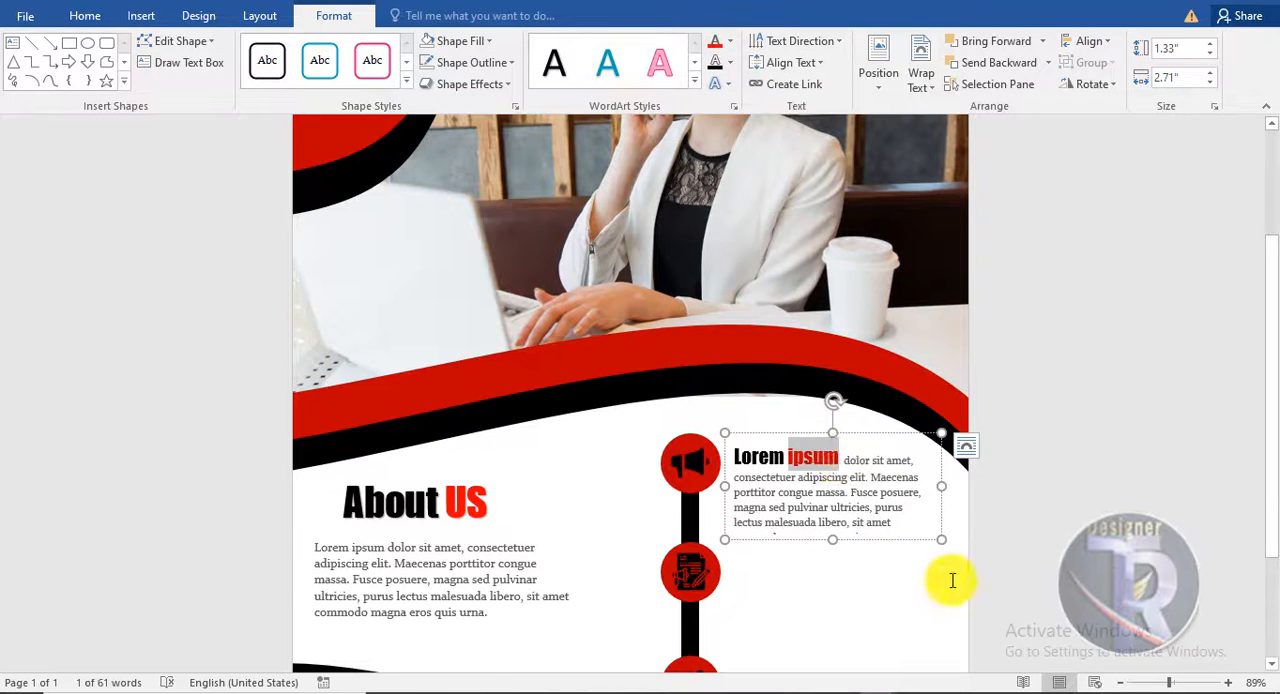
left_click(952, 580)
- Duplicate the Lorem ipsum text box twice, placing one copy beside the middle circle and one beside the lowest circle
scroll(940, 575, "down", 1)
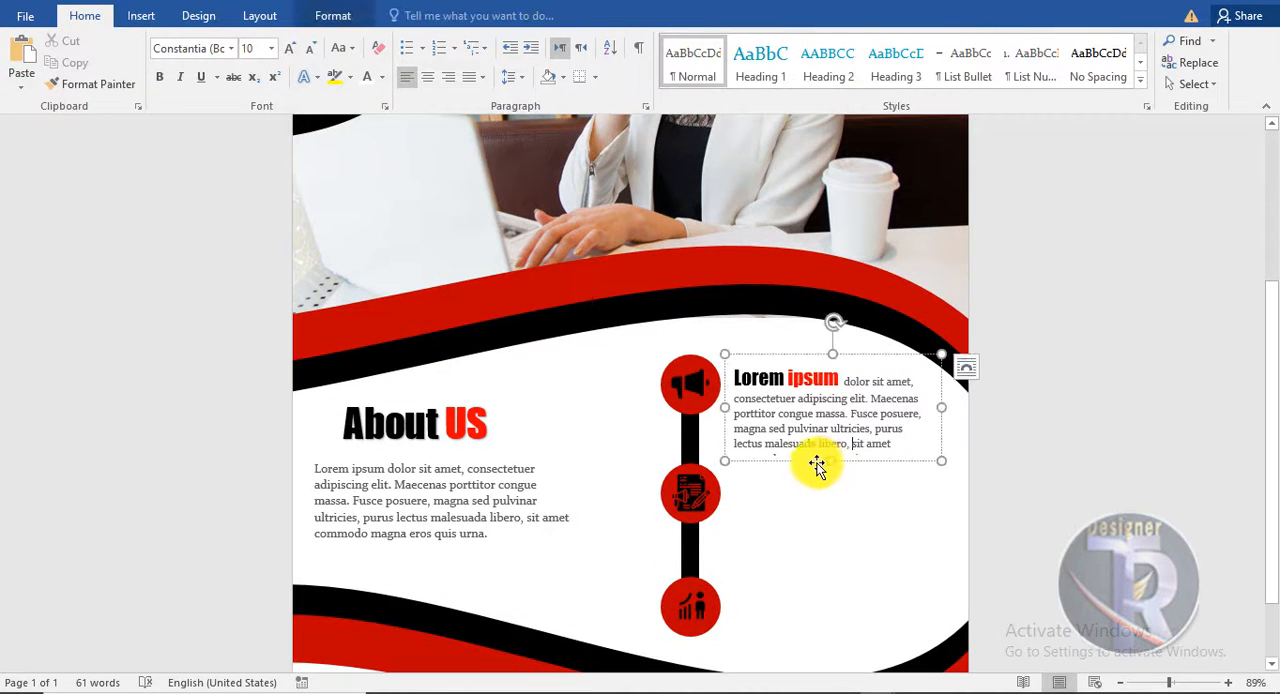
left_click_drag(820, 470, 818, 549)
scroll(1031, 584, "down", 1)
left_click(795, 445)
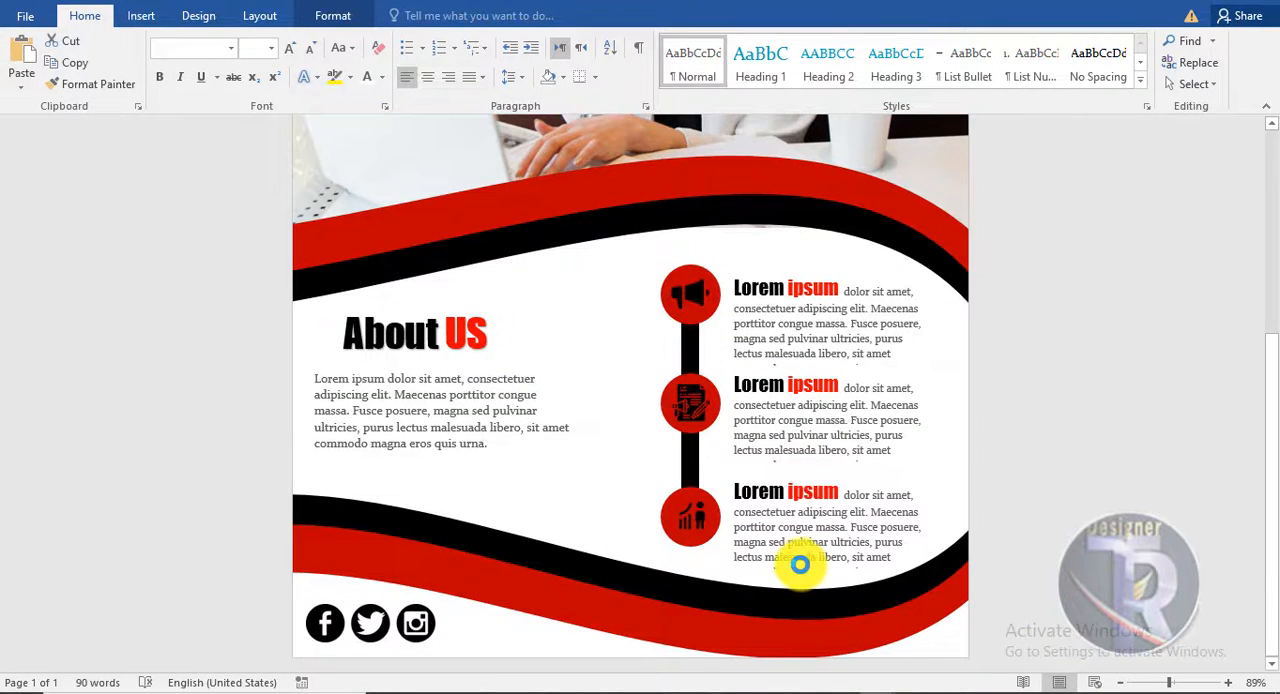
left_click(1089, 516)
scroll(1030, 532, "down", 2)
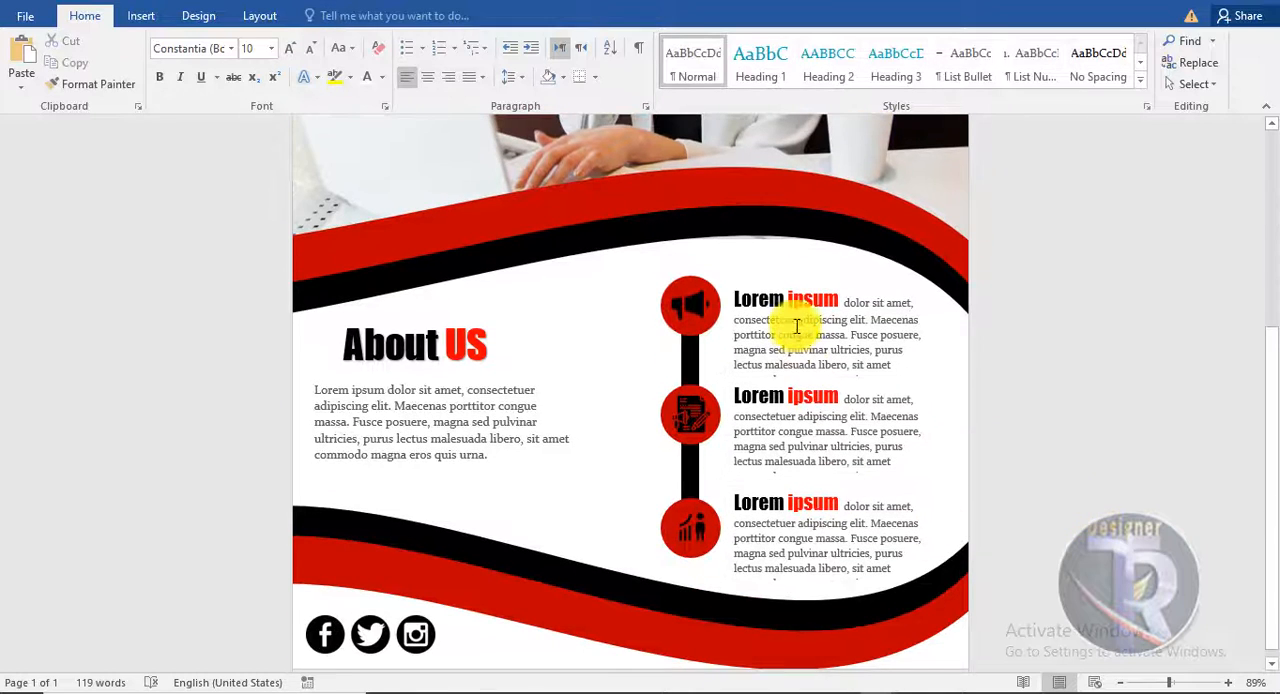
- Nudge each of the three Lorem ipsum text boxes slightly upward to line up with its circle
left_click(794, 272)
left_click_drag(794, 272, 795, 265)
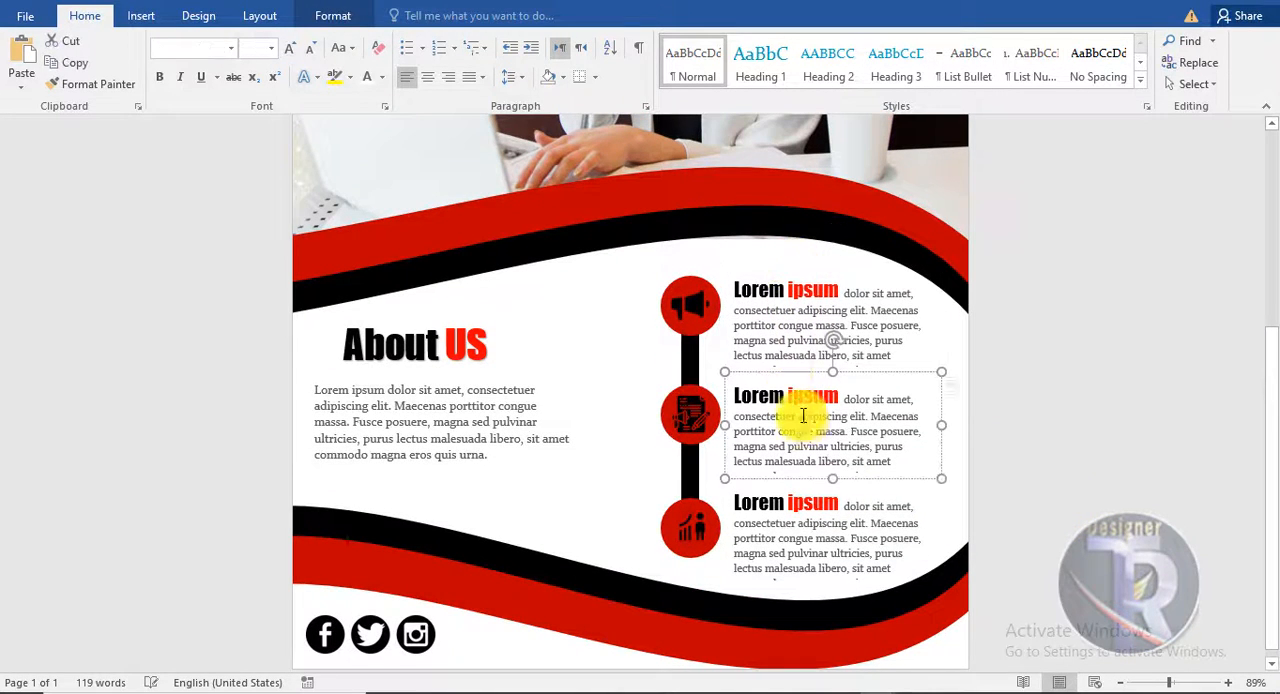
left_click_drag(787, 372, 787, 364)
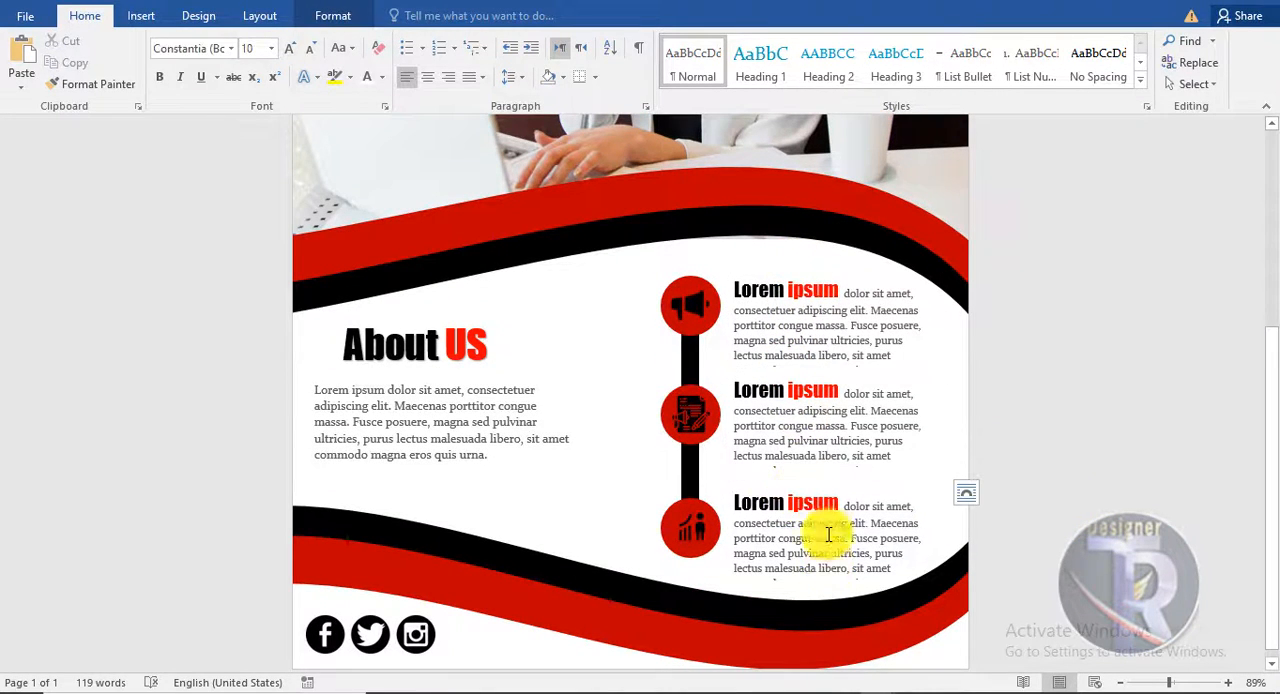
left_click(1068, 519)
scroll(861, 543, "down", 1)
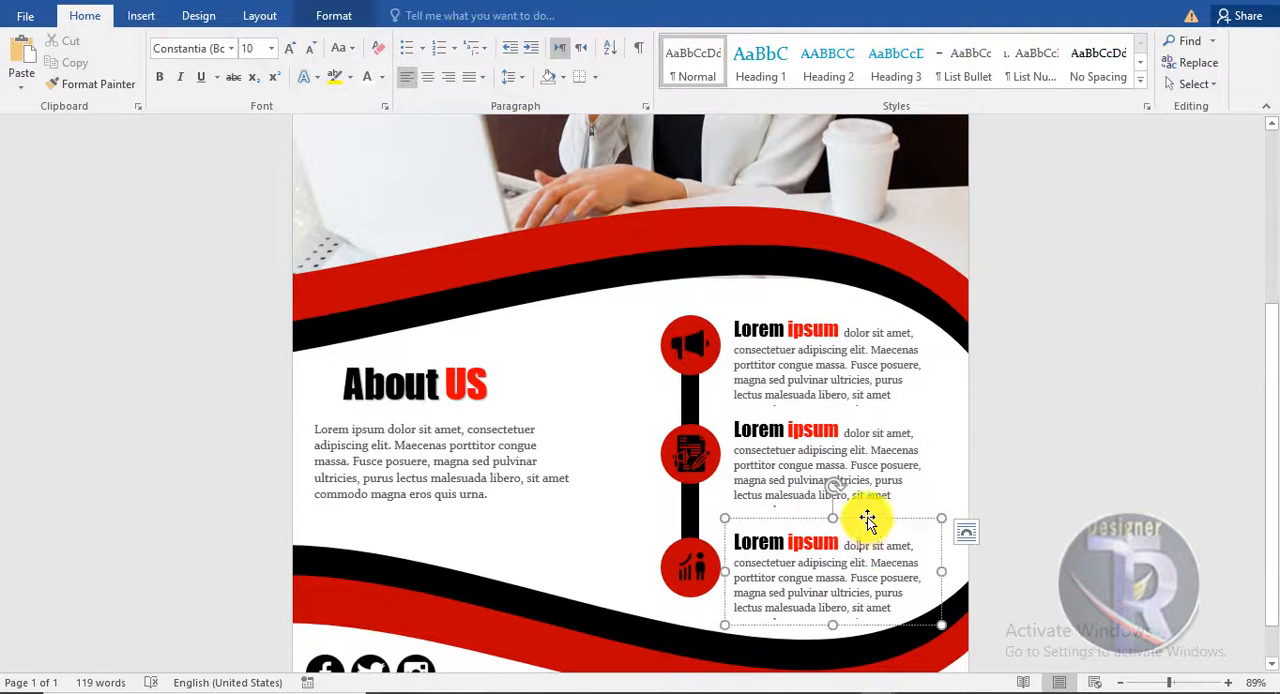
left_click_drag(867, 520, 869, 507)
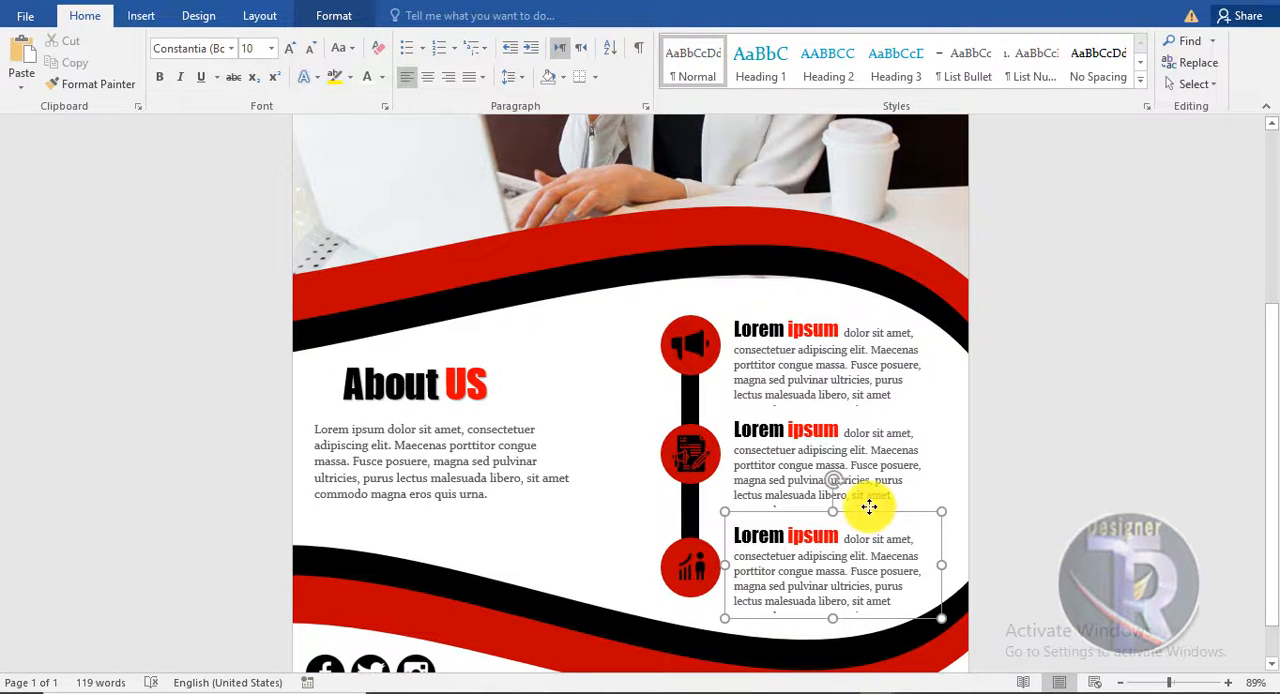
- Darken the photo of the woman using the first Brightness/Contrast correction preset
left_click(1063, 600)
scroll(1066, 586, "down", 3)
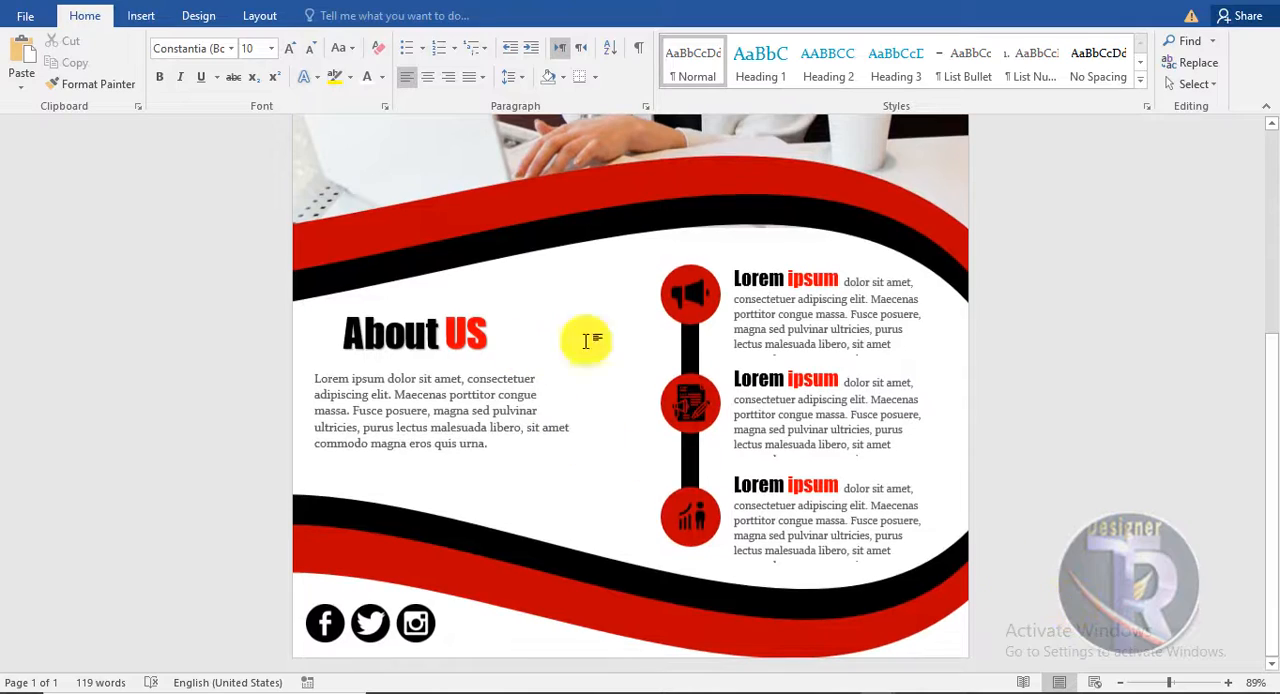
scroll(1181, 448, "up", 6)
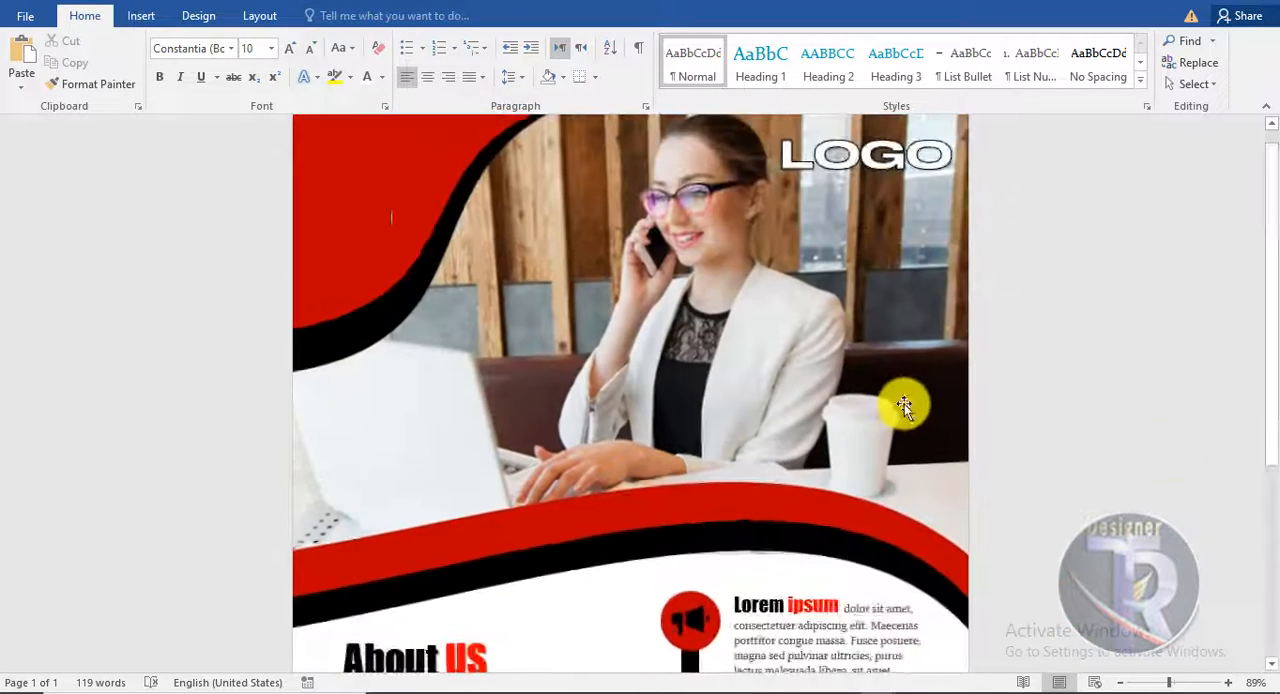
scroll(903, 404, "up", 2, "ctrl")
left_click(767, 306)
left_click(329, 15)
left_click(115, 62)
left_click(124, 41)
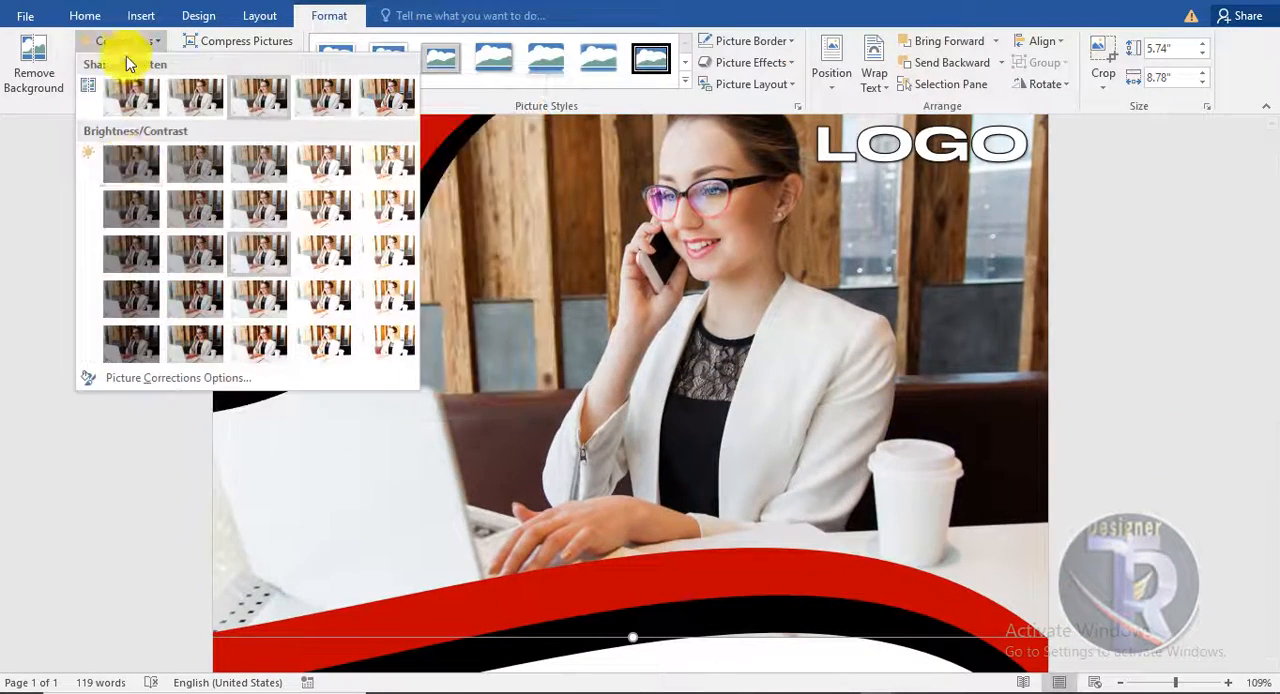
left_click(135, 167)
left_click(1138, 354)
scroll(1137, 356, "down", 6, "ctrl")
scroll(1135, 357, "up", 6, "ctrl")
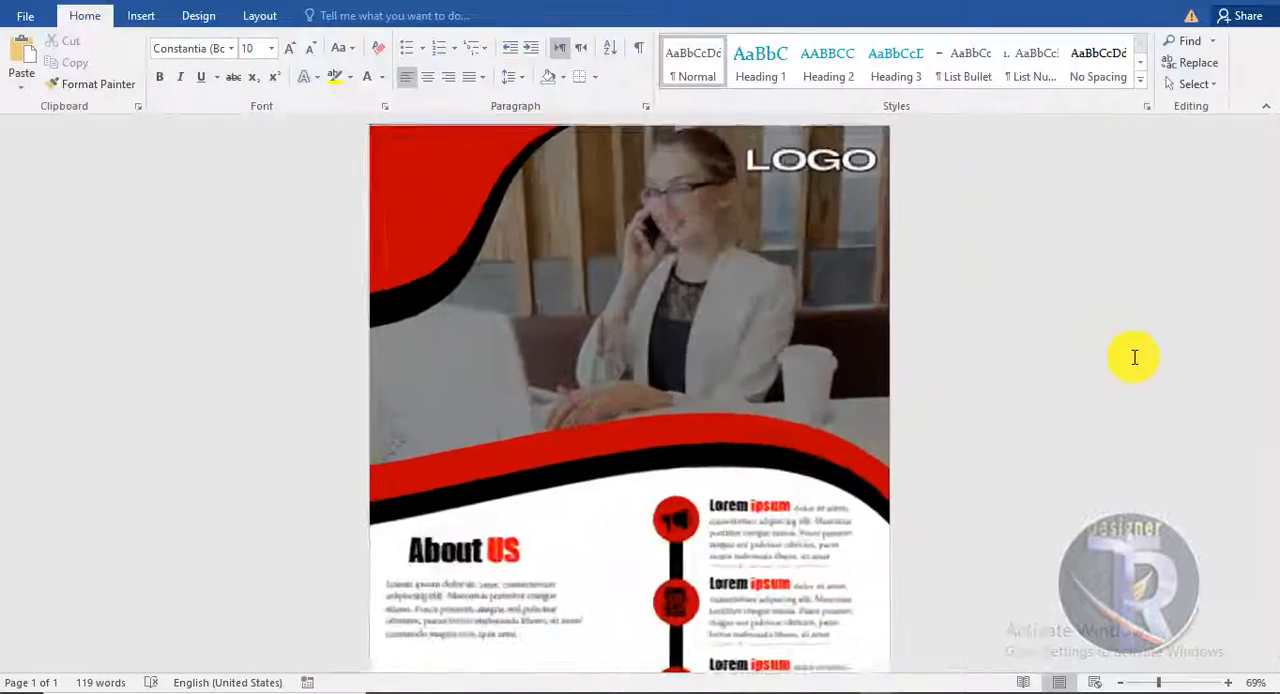
- Insert a plain black WordArt title reading "Business" over the photo
left_click(141, 16)
left_click(966, 66)
left_click(935, 101)
left_click_drag(567, 303, 869, 417)
triple_click(957, 378)
type("Business")
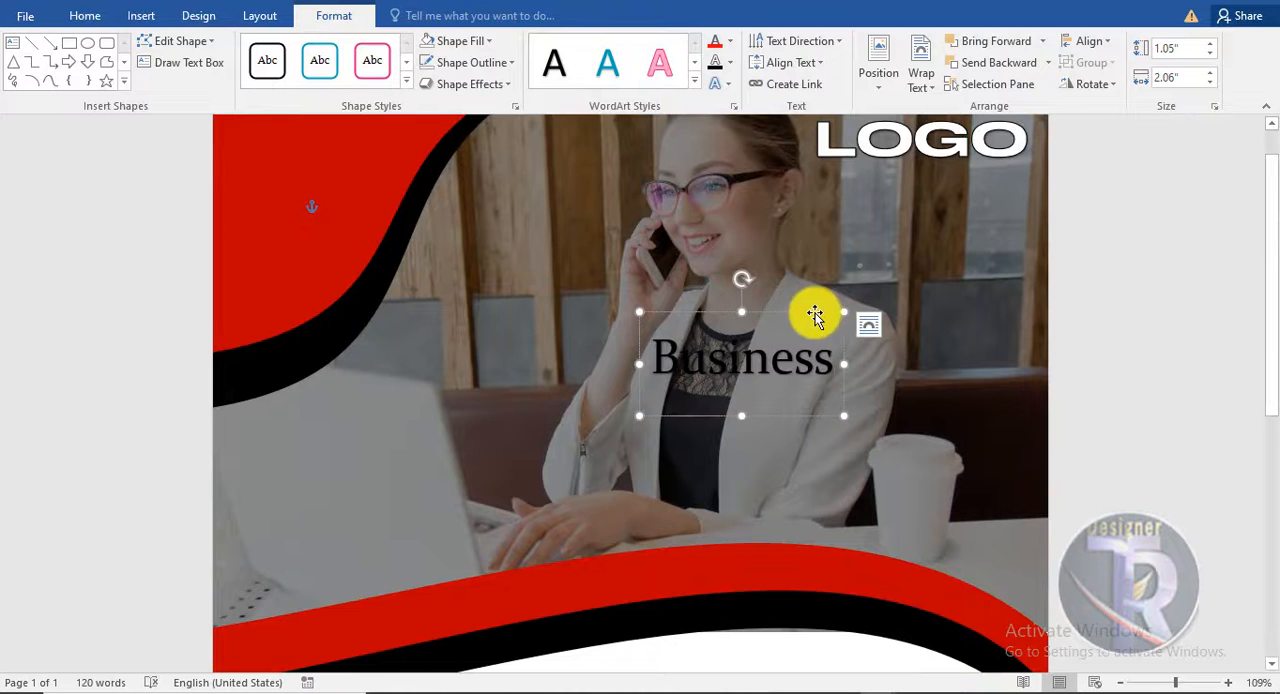
- Format the Business title as 48 pt white Impact and shift it toward the photo's lower right area
left_click(95, 18)
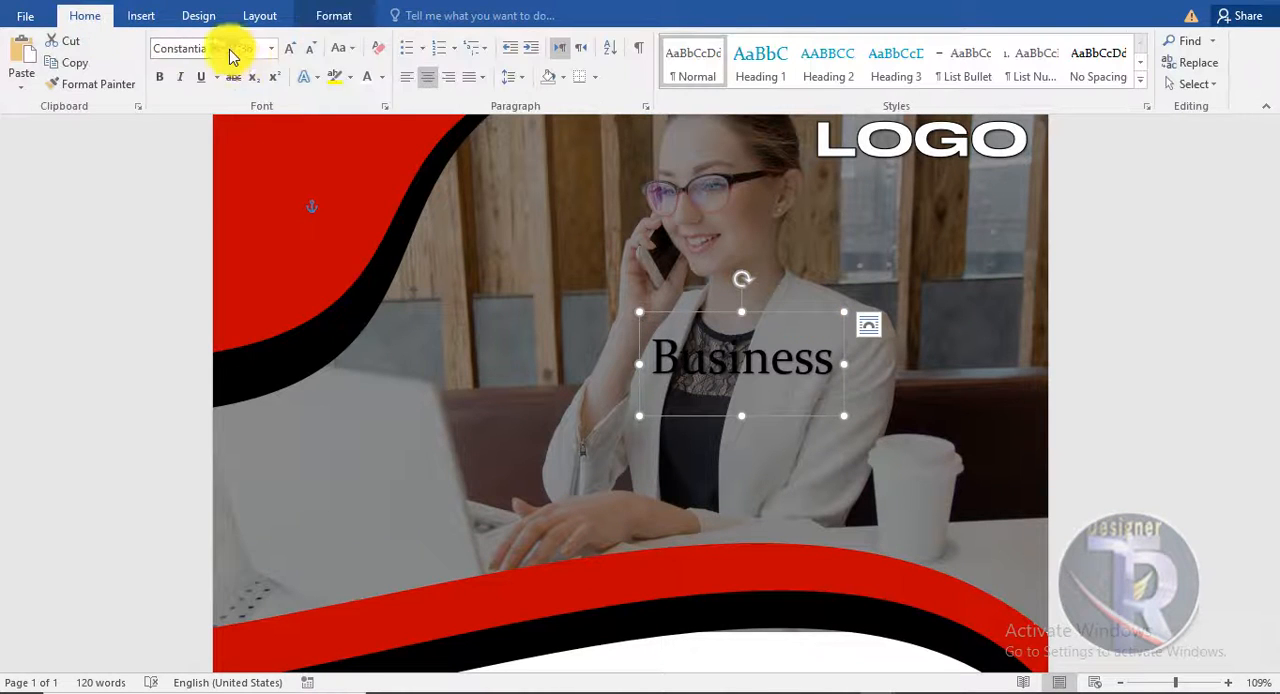
left_click(231, 48)
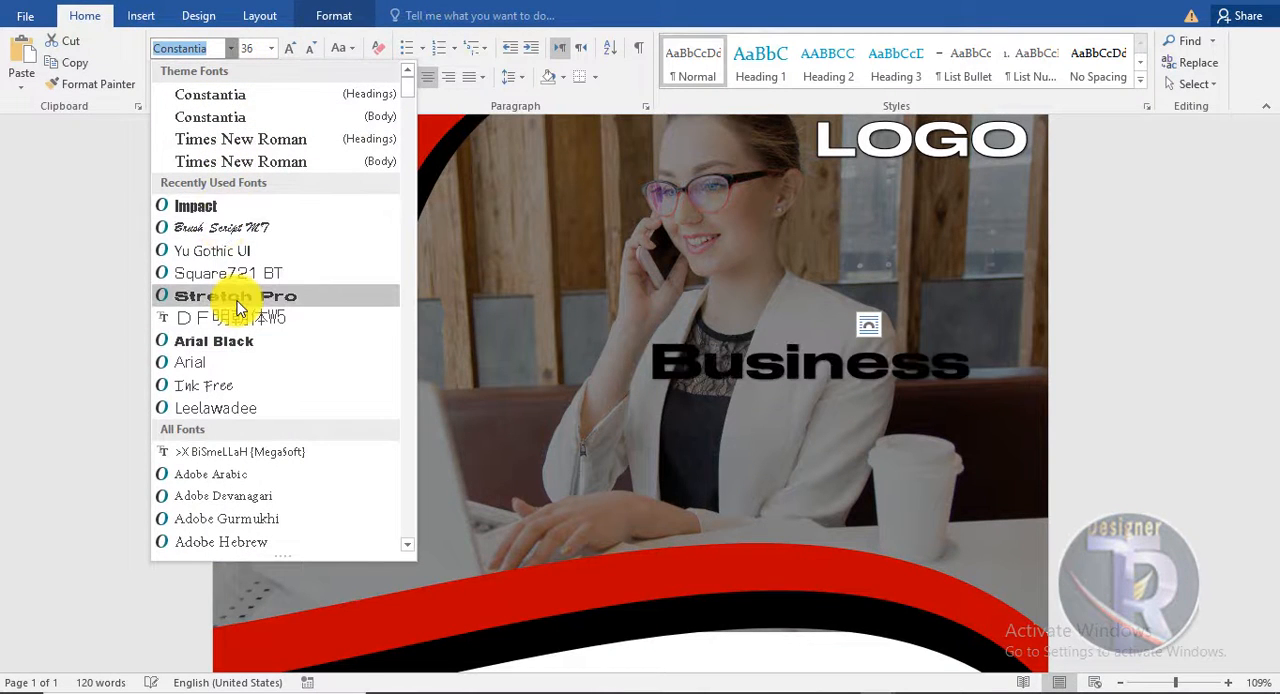
left_click(228, 207)
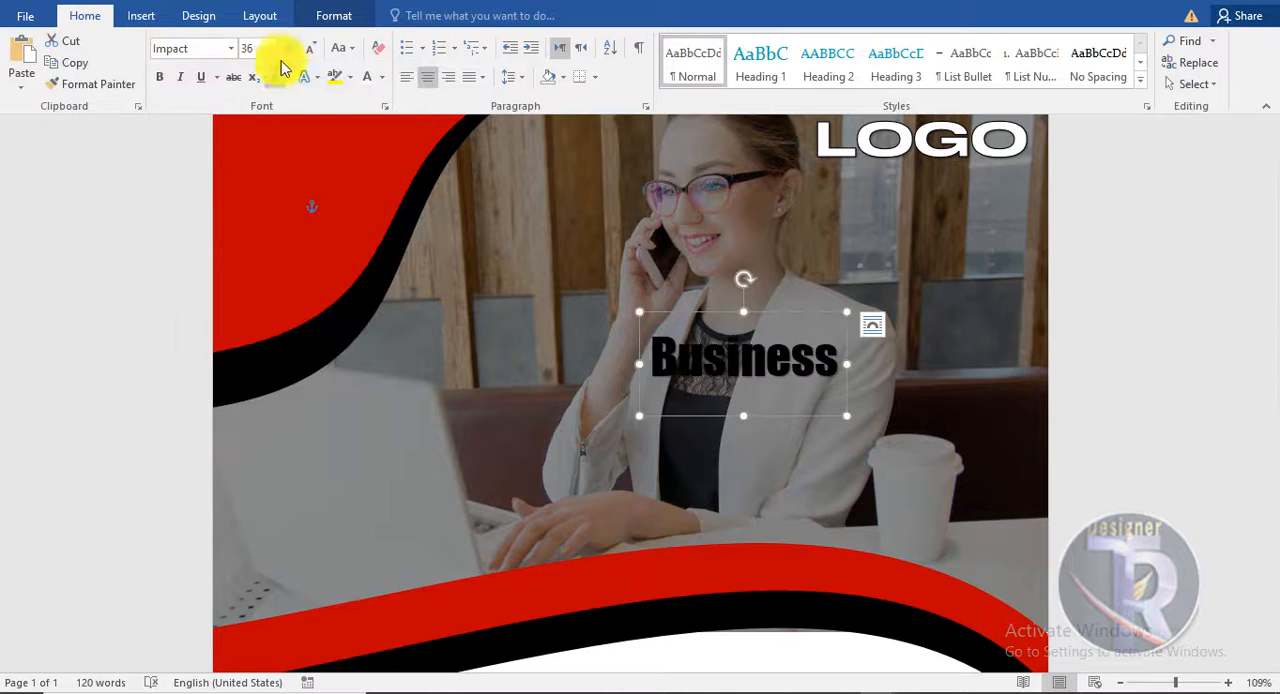
left_click(289, 49)
left_click(289, 49)
left_click(310, 48)
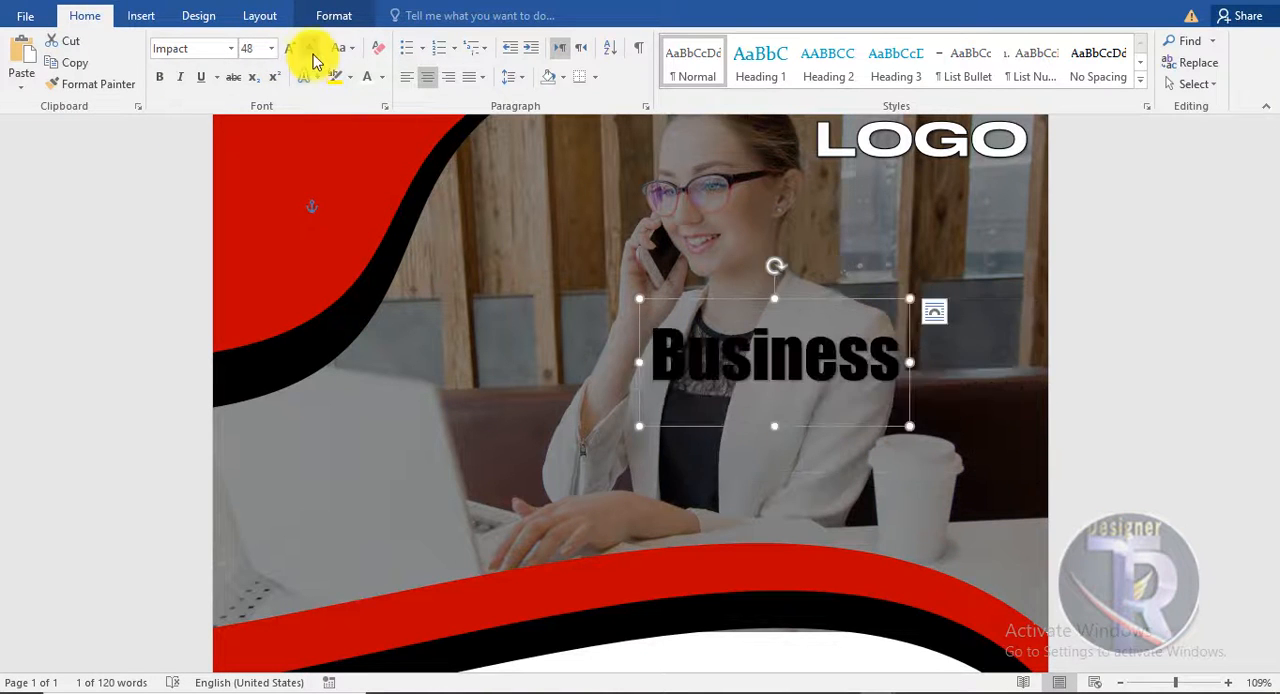
left_click_drag(823, 297, 928, 330)
left_click(367, 77)
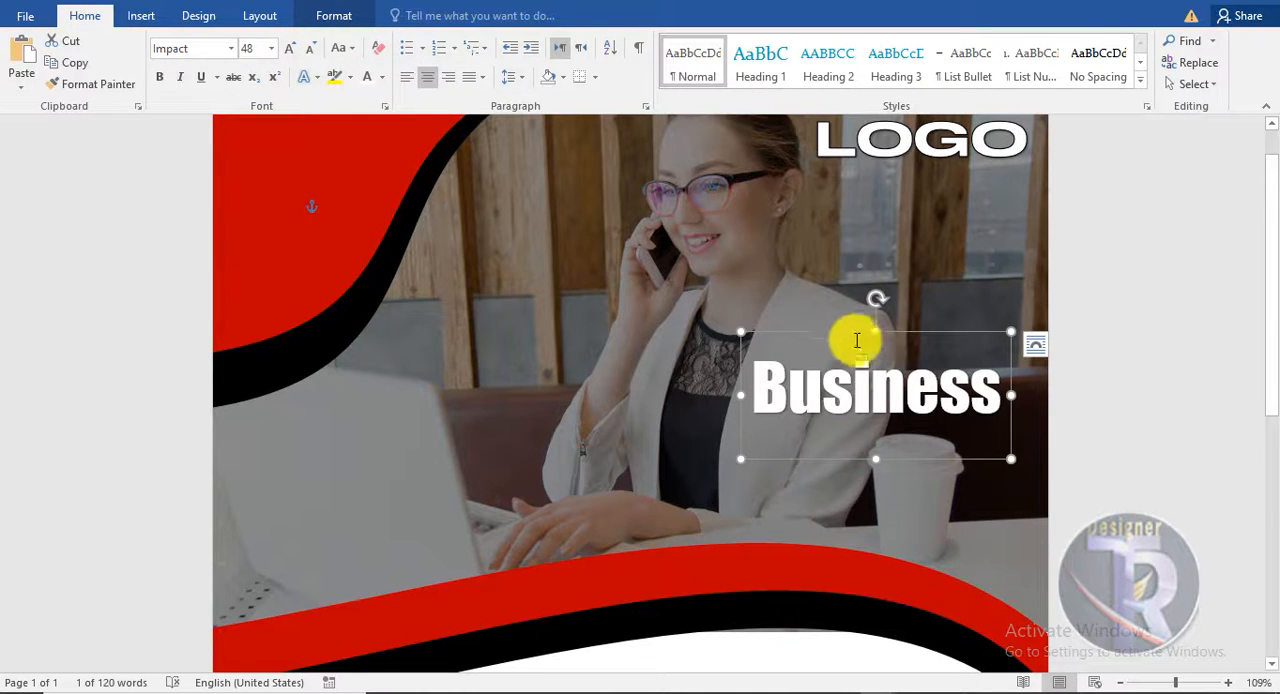
- Duplicate the Business title directly below the original and replace the copy's text with "Flyer"
left_click_drag(847, 333, 851, 390, "ctrl")
left_click_drag(762, 440, 1266, 534)
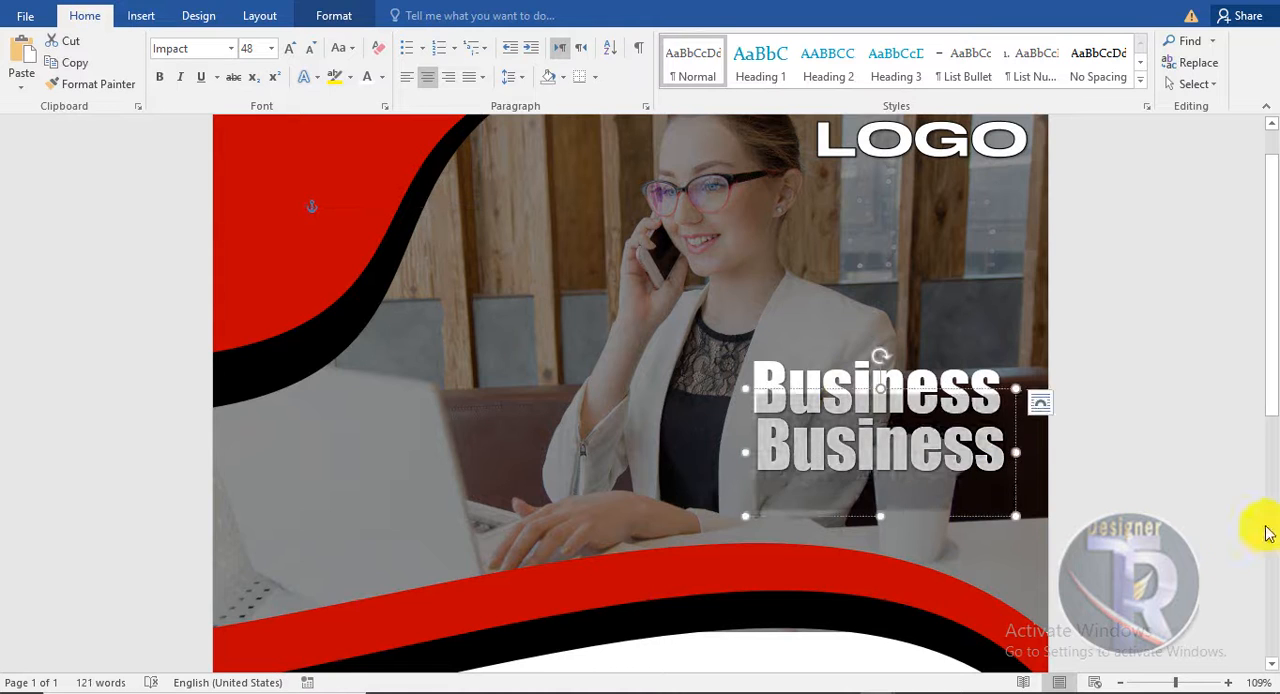
type("Flyer")
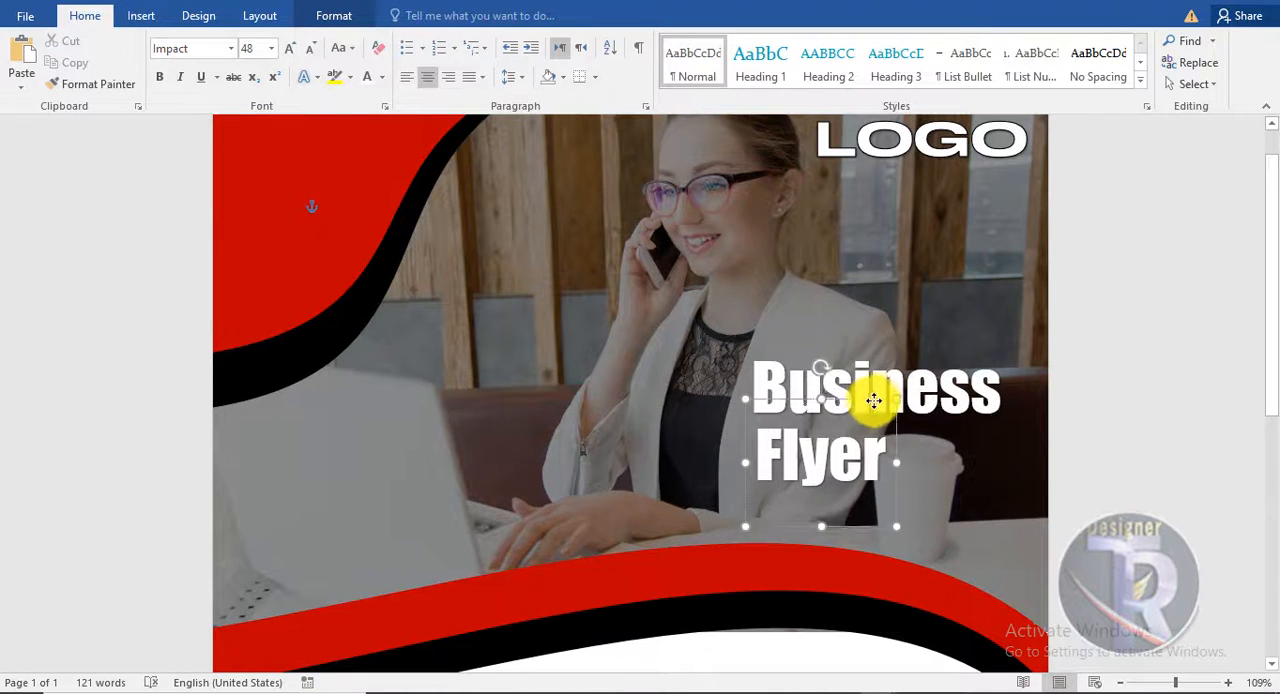
- Fill the word Flyer with red and align its left edge beneath Business
left_click(331, 17)
left_click(720, 43)
left_click(1163, 483)
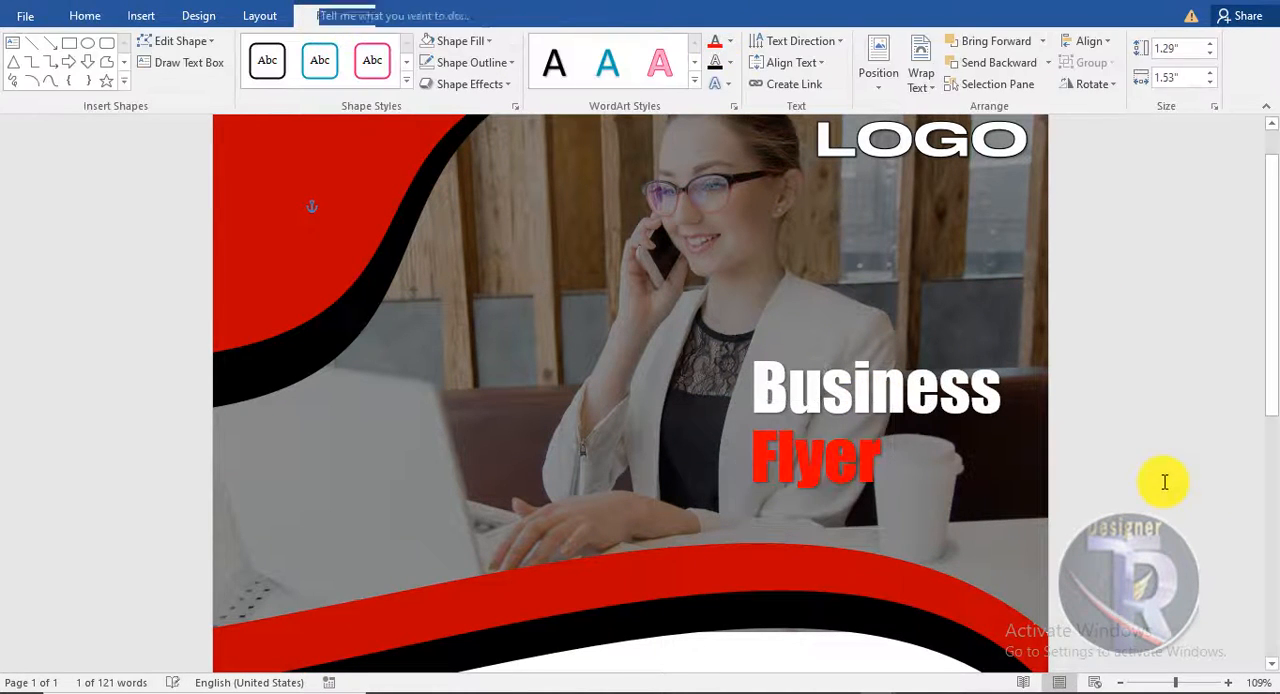
- Change the text fill of the word Flyer to a darker red like the wave bands
scroll(1150, 476, "down", 7)
scroll(1148, 472, "up", 5)
left_click(842, 307)
left_click(327, 12)
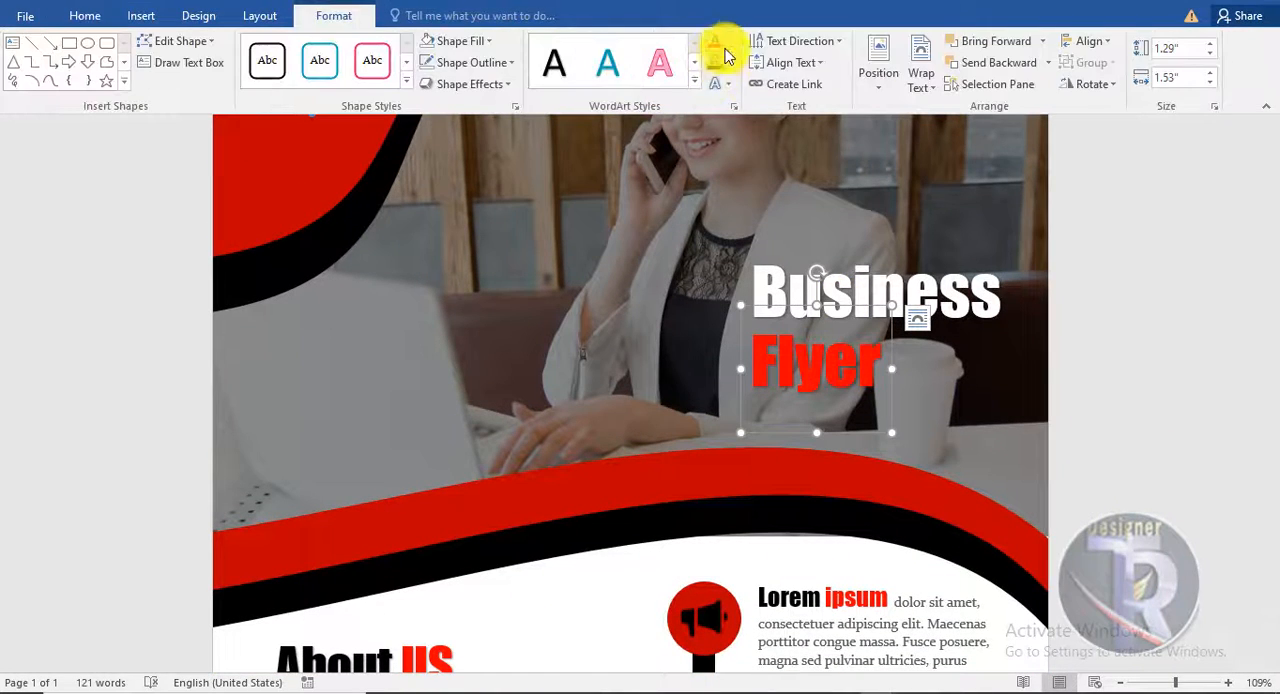
left_click(723, 47)
left_click(1143, 449)
scroll(1142, 447, "up", 3)
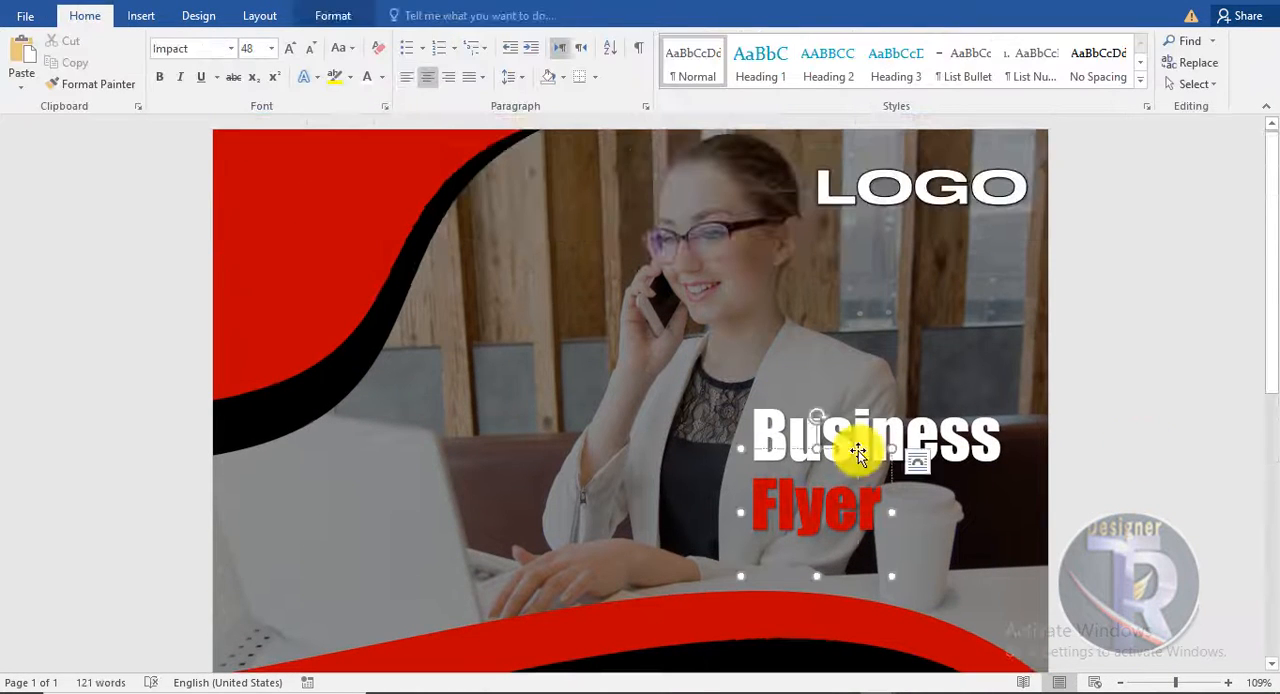
- Enlarge the Business title to 72 pt, move it left within the page and reposition Flyer beneath its start
left_click(291, 49)
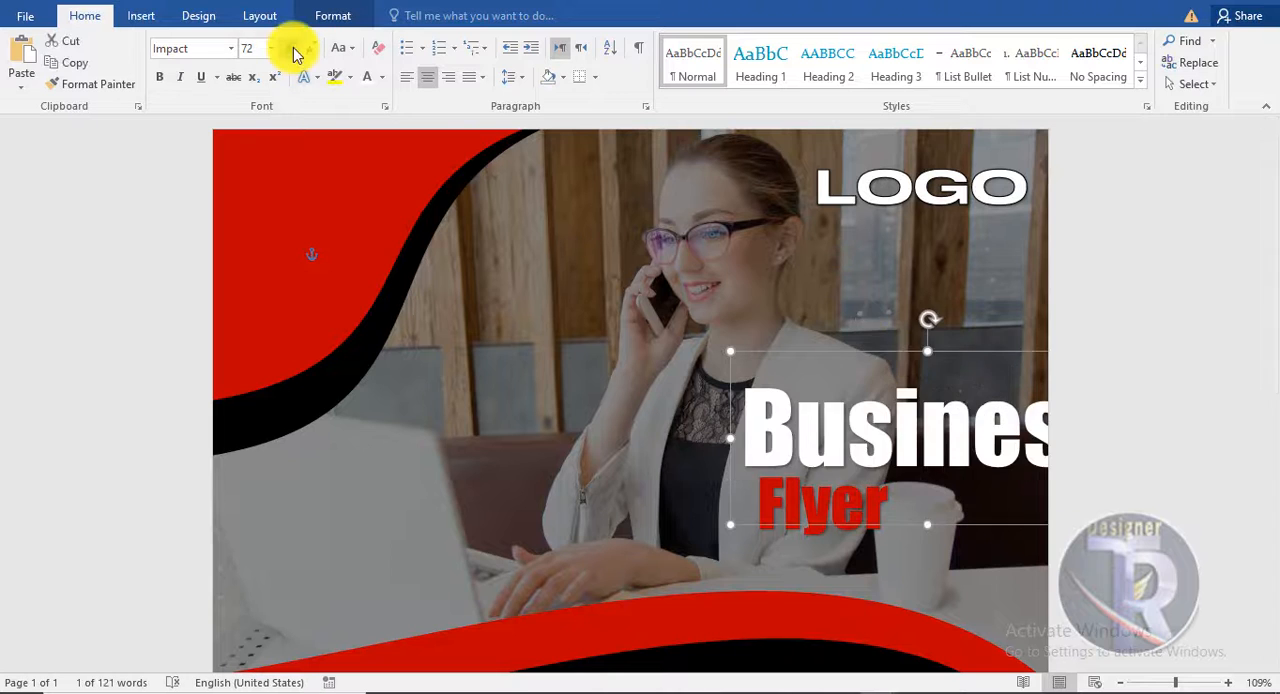
left_click_drag(905, 352, 818, 352)
left_click(1110, 468)
scroll(857, 404, "down", 2)
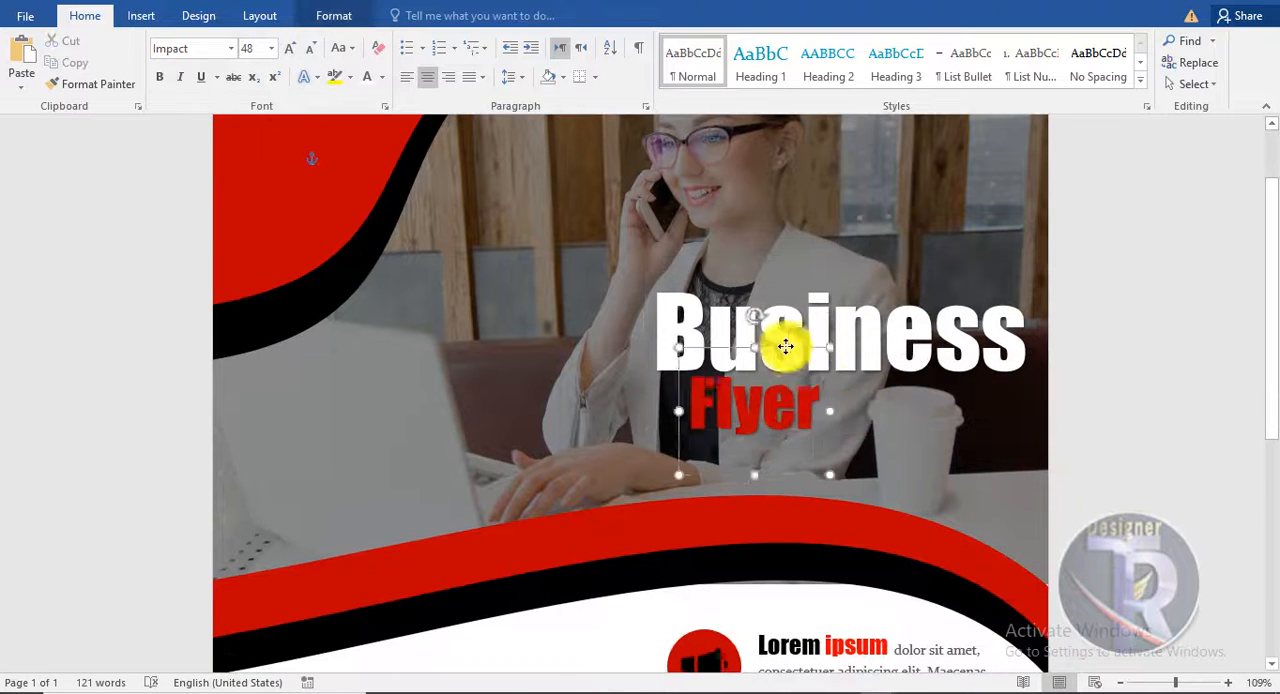
left_click(1143, 463)
scroll(1140, 463, "down", 6)
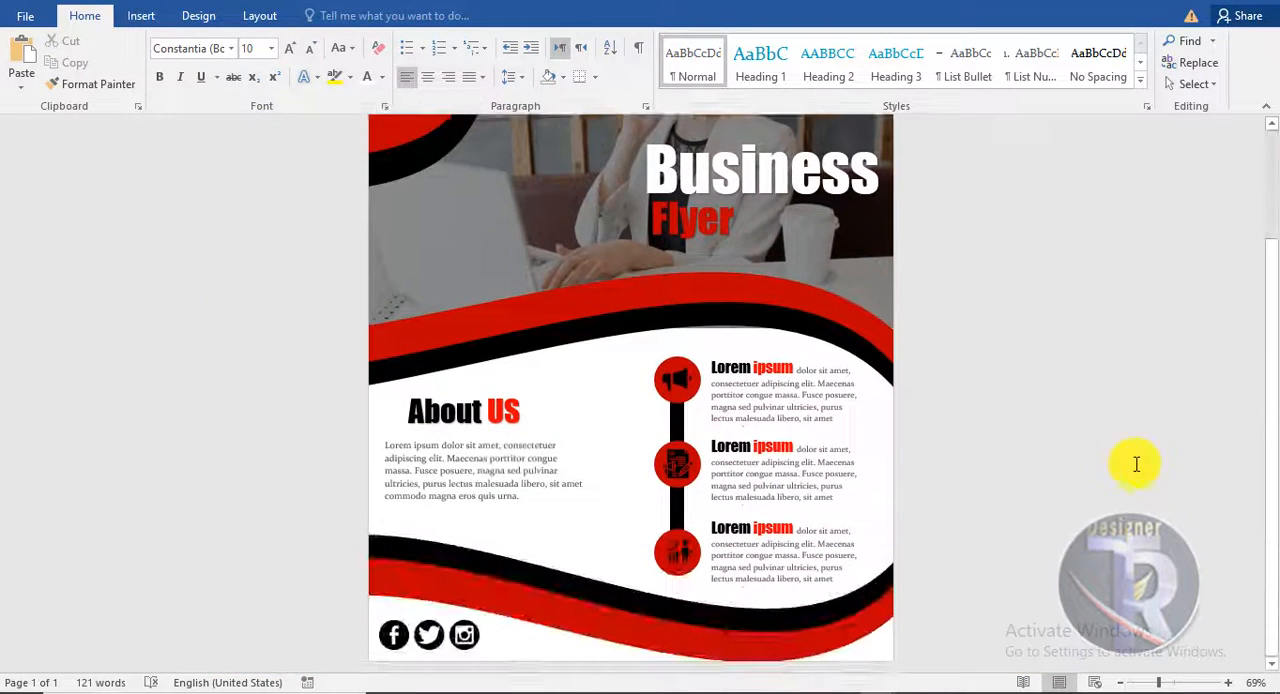
scroll(1039, 473, "up", 5)
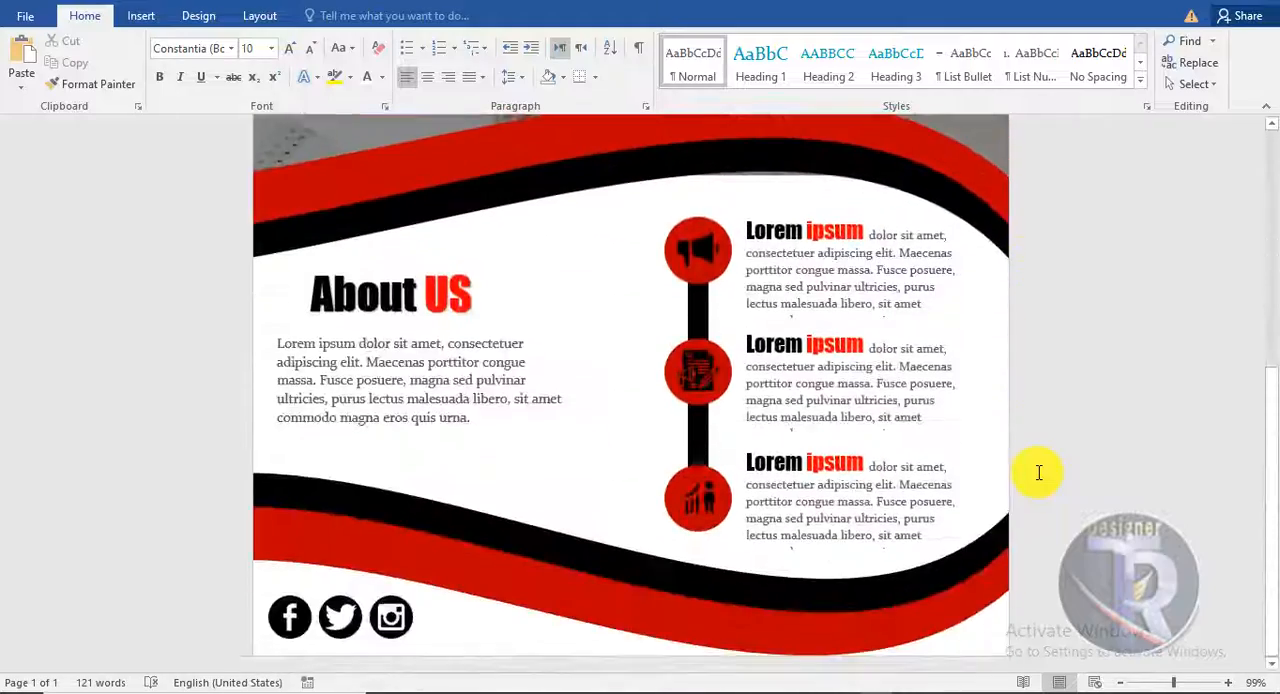
scroll(1039, 473, "down", 5)
scroll(1046, 471, "up", 5)
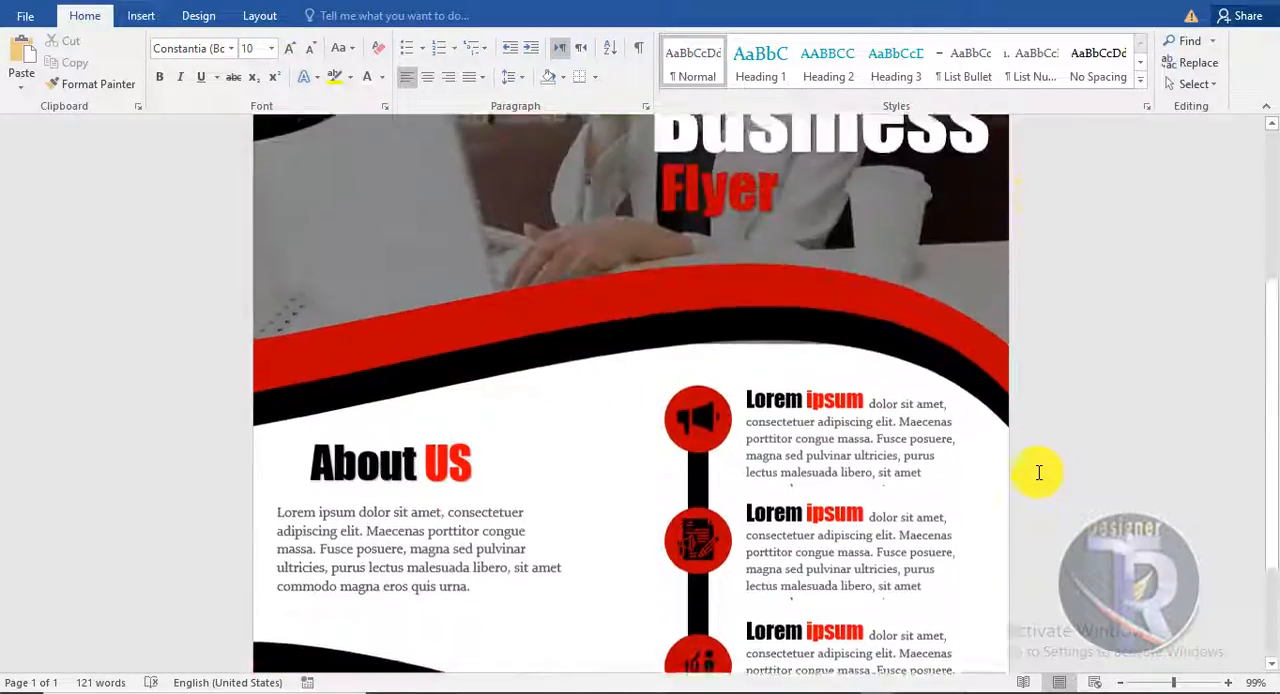